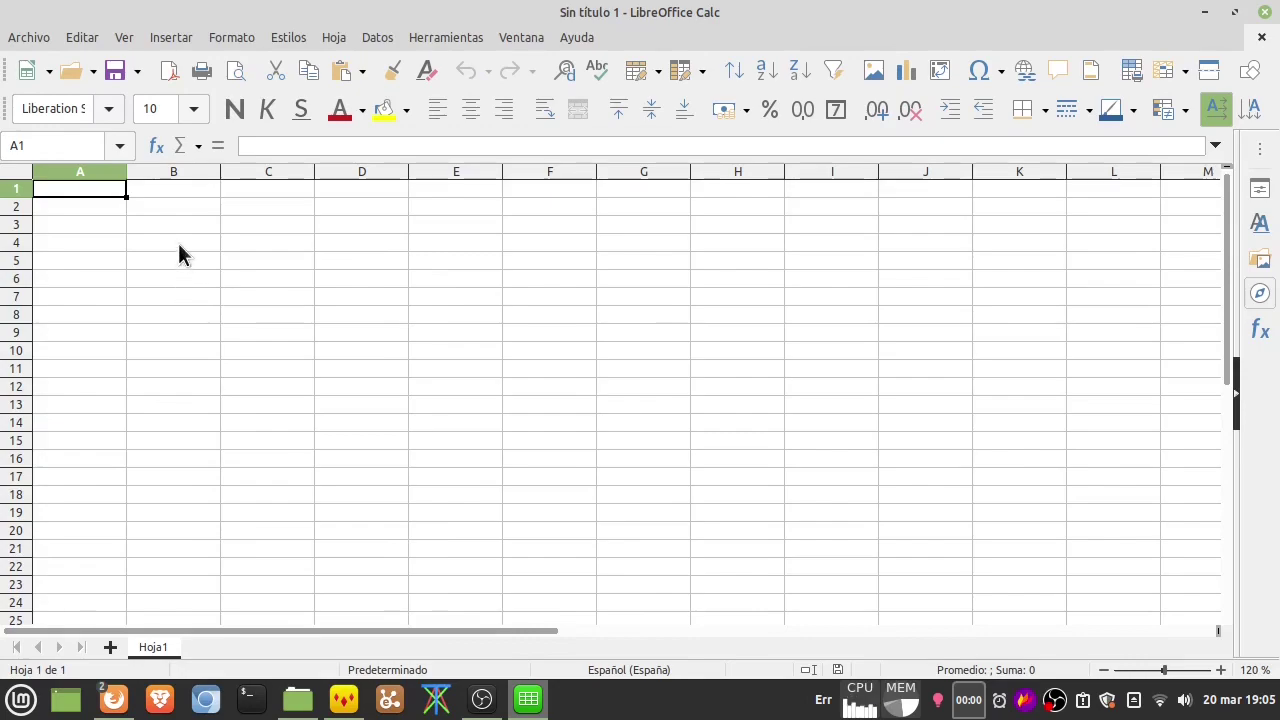
Enter the title "Estudio de viabilidad taller de bicicletas" in cell B4.
click(179, 241)
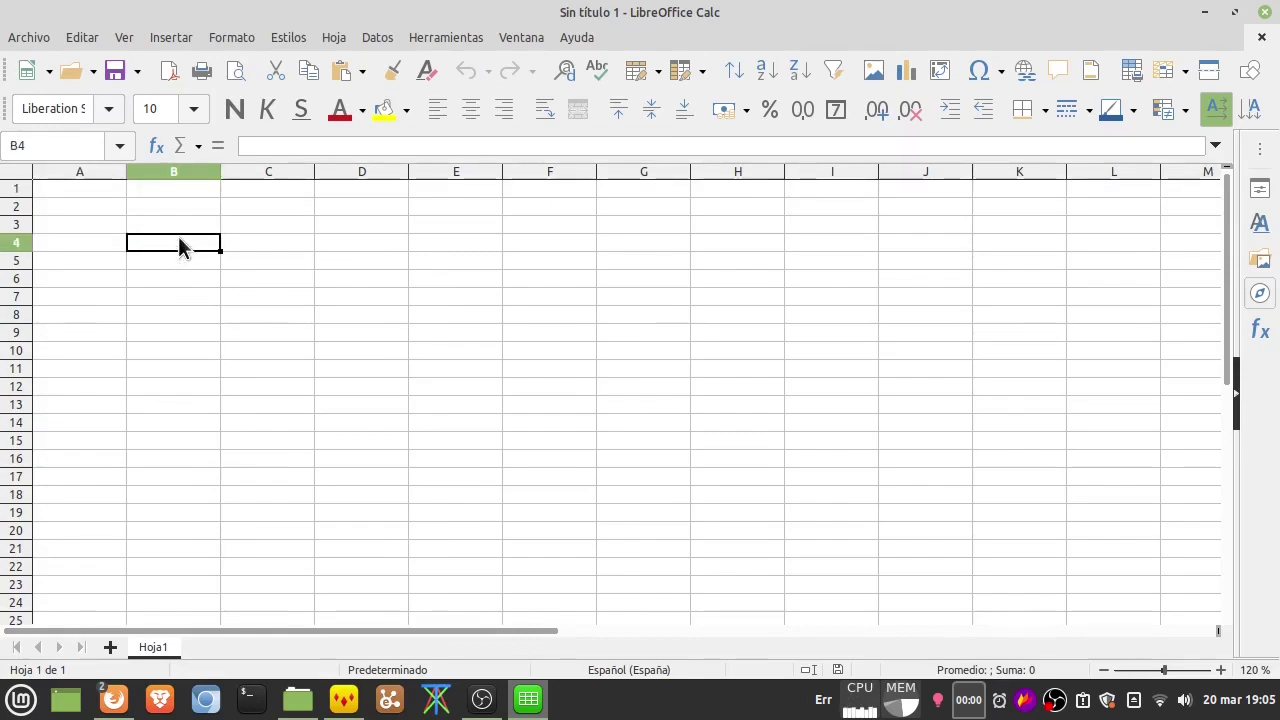
text(Estudio de viabilidad taller de bicicletas)
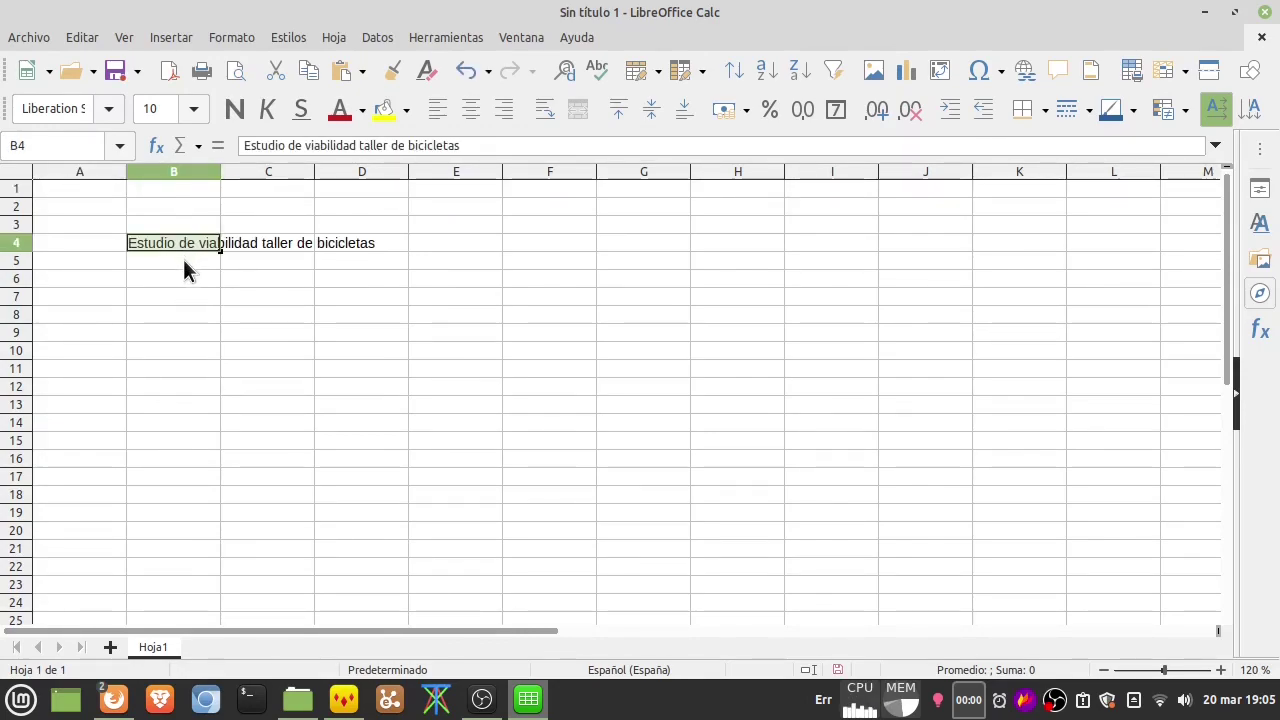
click(186, 265)
click(187, 279)
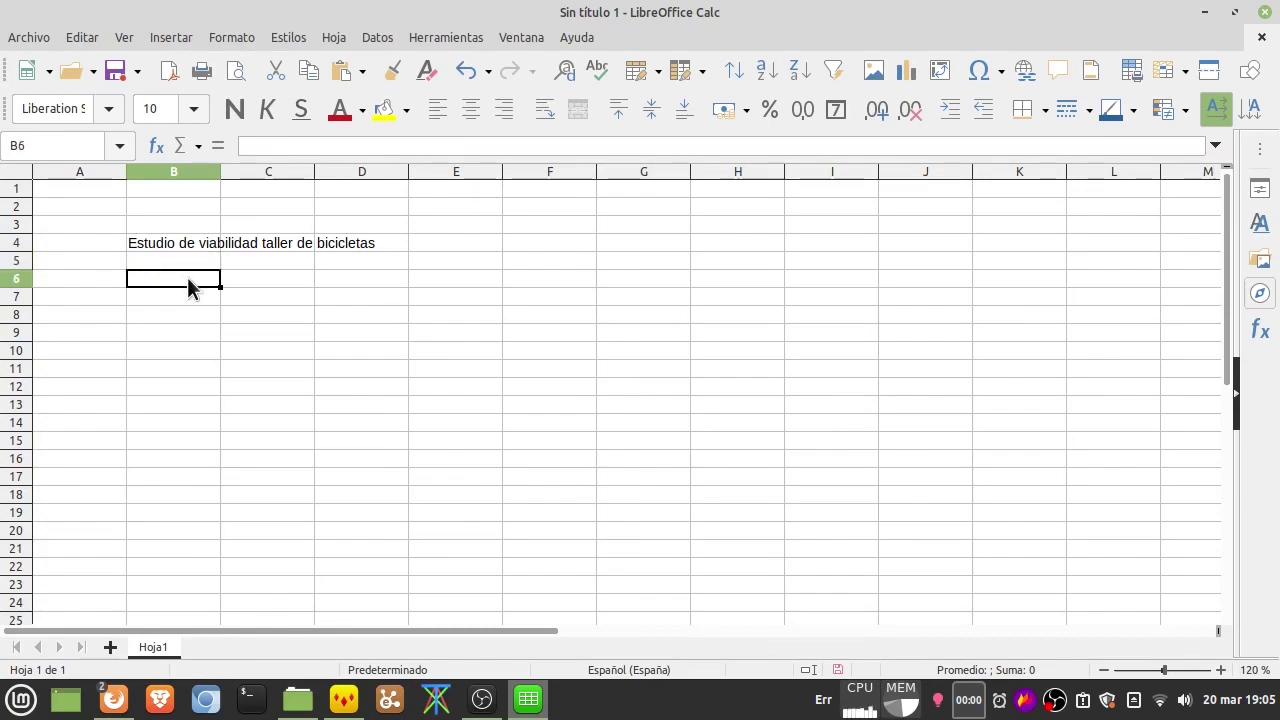
text(s)
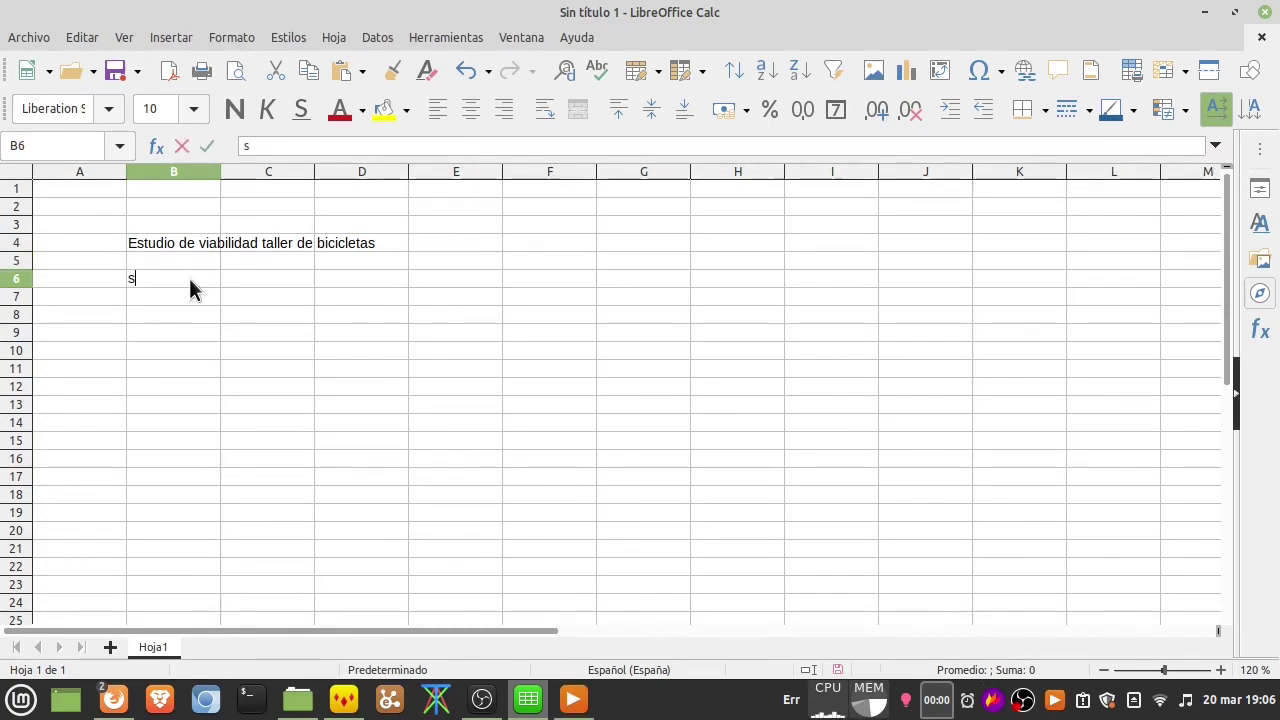
Enter the label "Objetivo de salario" in F4 and the amount 1.500,00 € in H4.
click(523, 246)
text(Objetivo de salario)
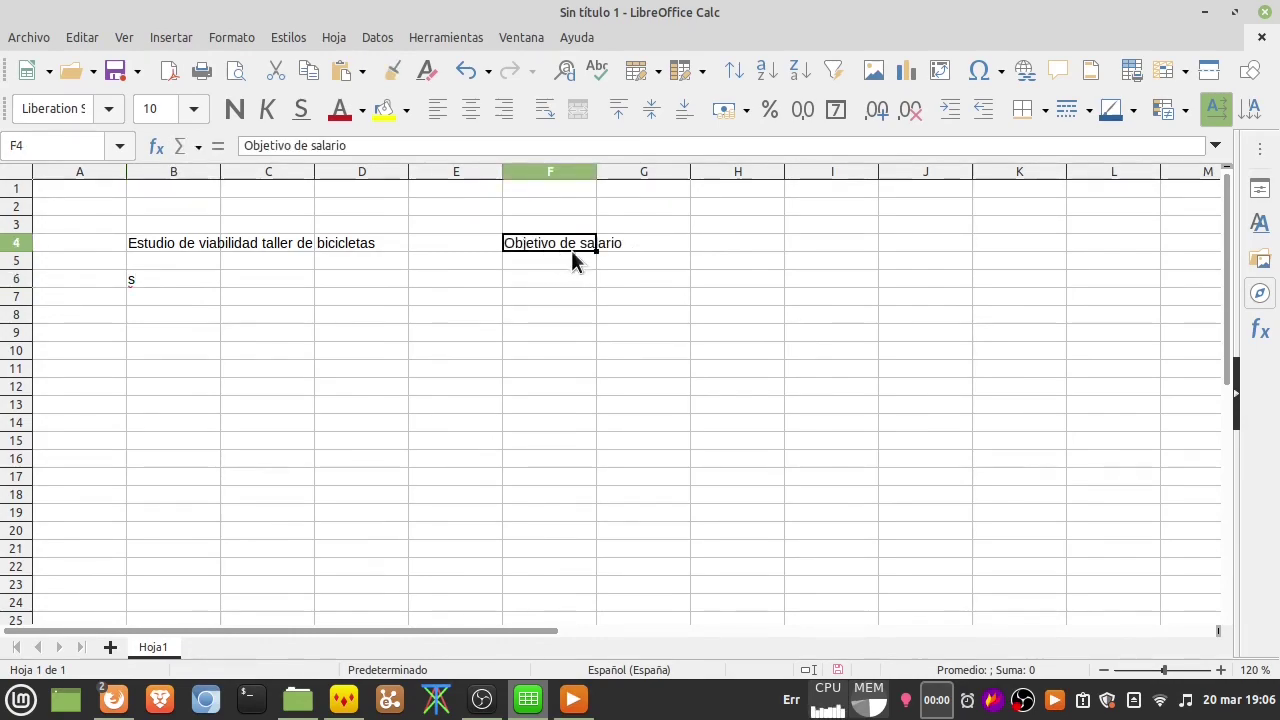
click(634, 246)
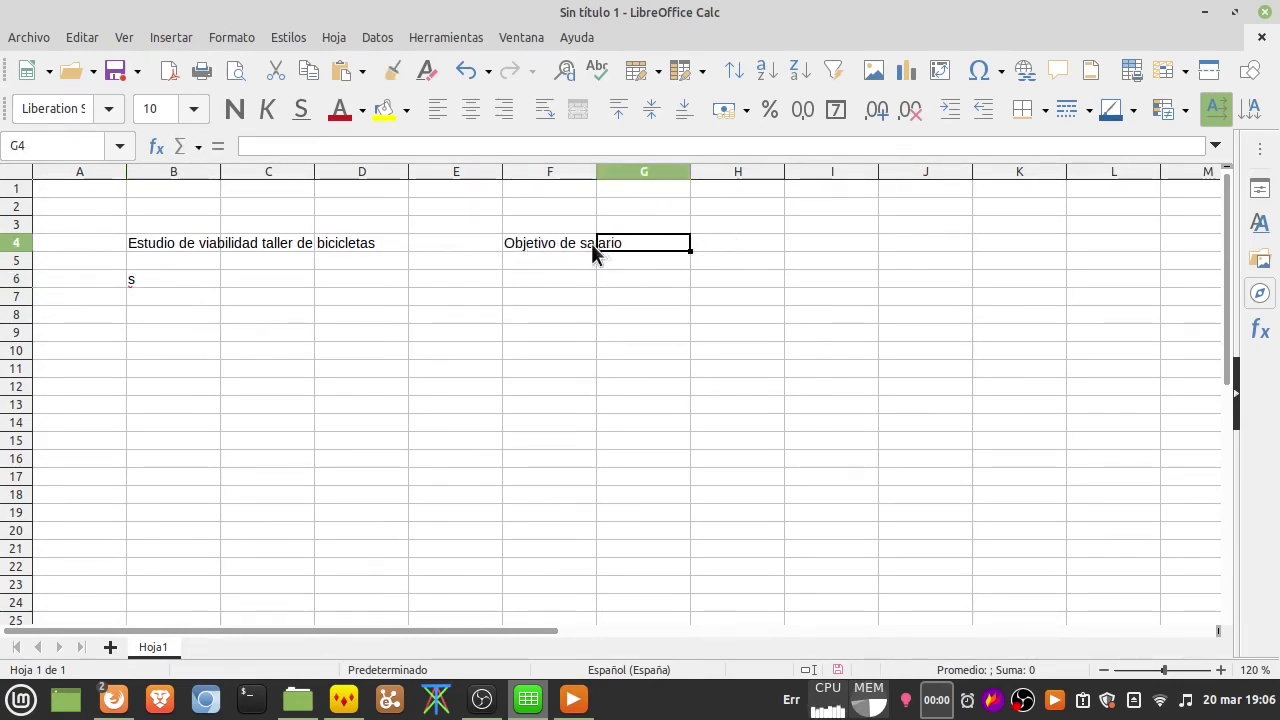
click(540, 250)
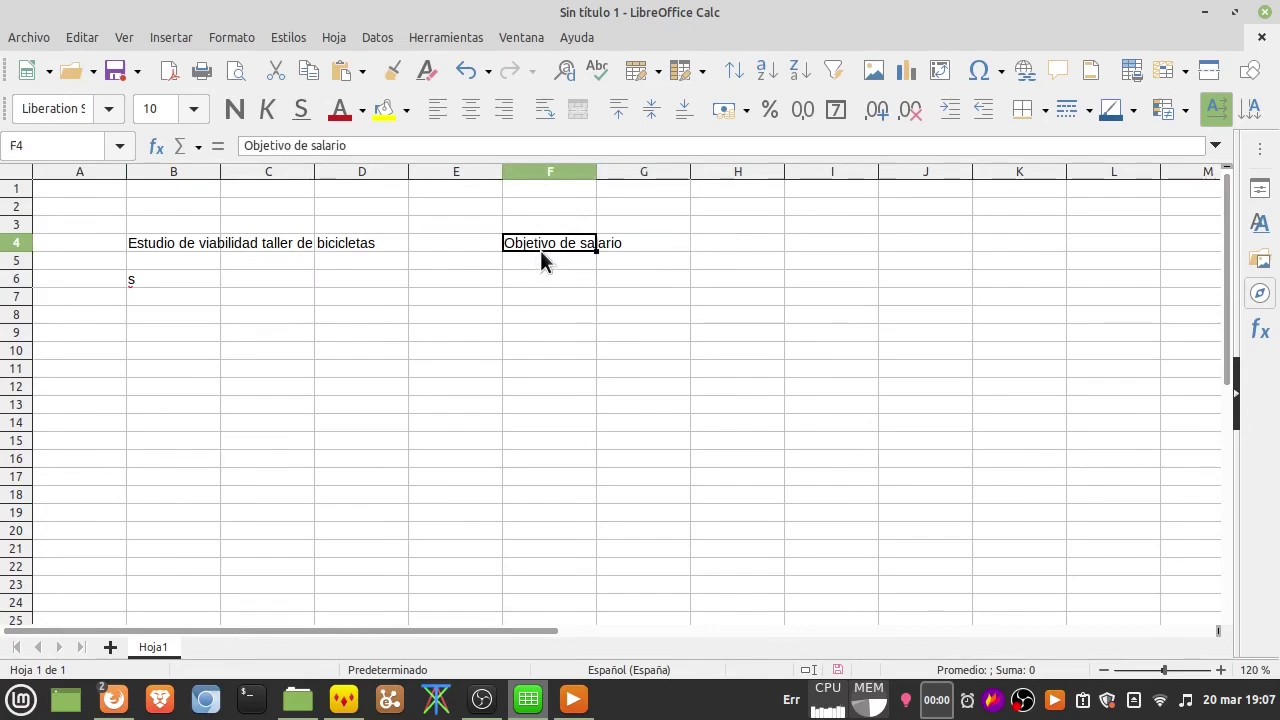
click(715, 240)
text(1.500,00 €)
key(Return)
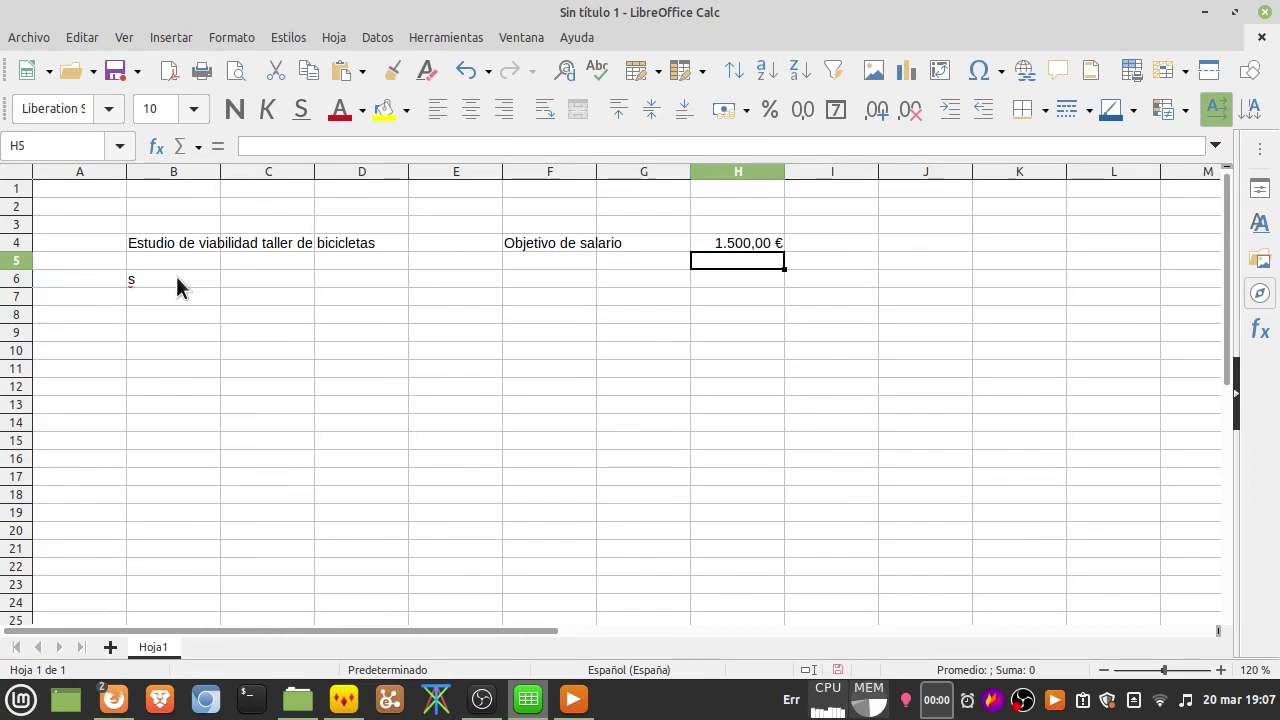
click(752, 246)
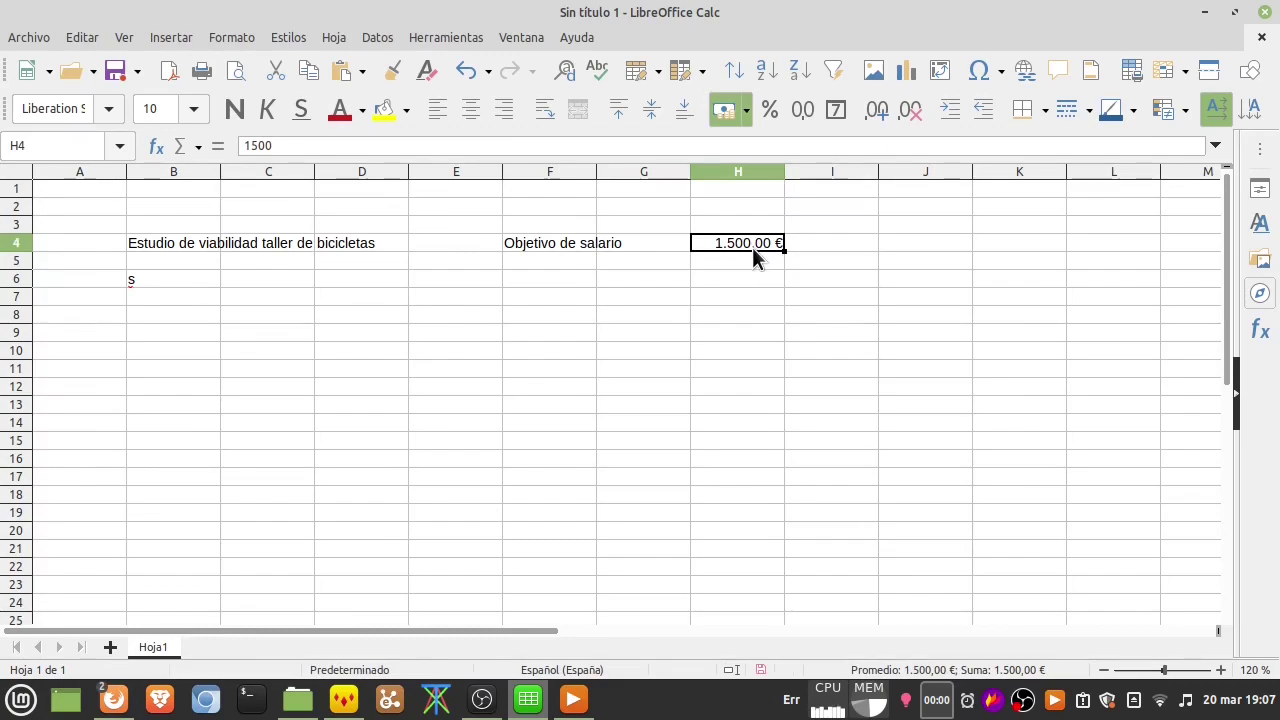
Enter the bold heading "Servicios que ofrecemos" in B6 and widen column B to fit it.
click(146, 276)
key(BackSpace)
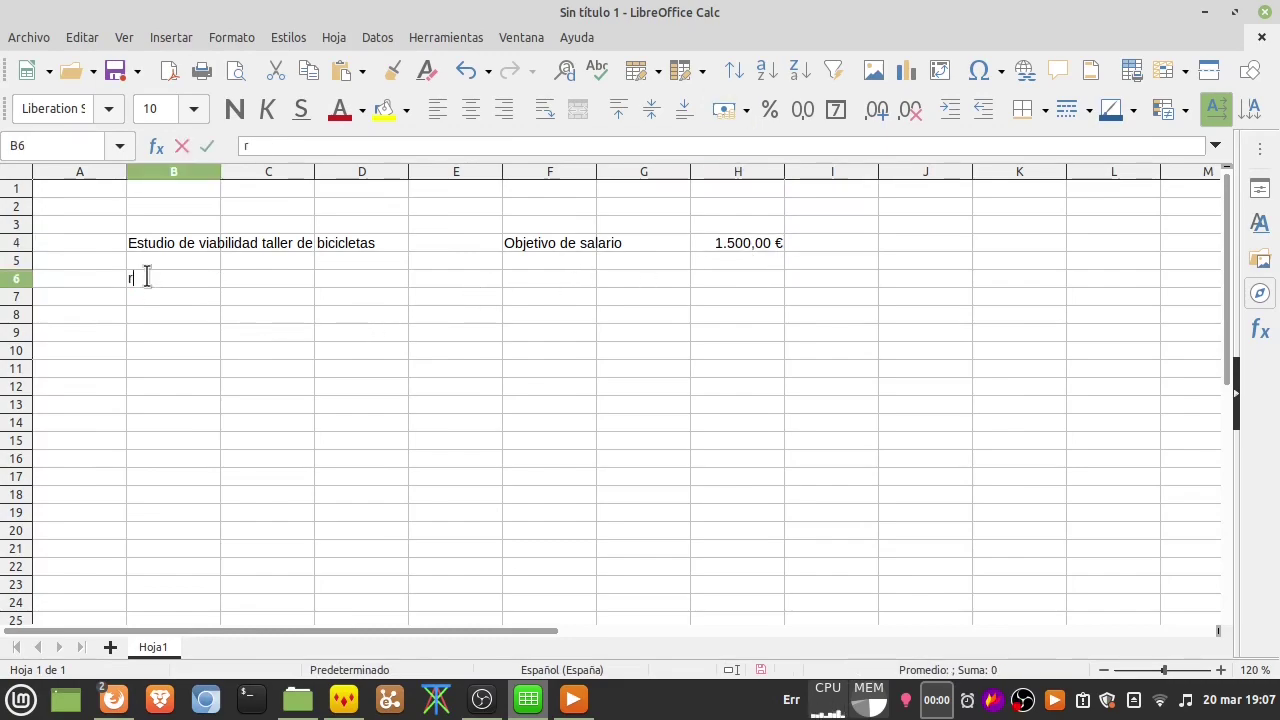
text(Servicios que ofrecemos)
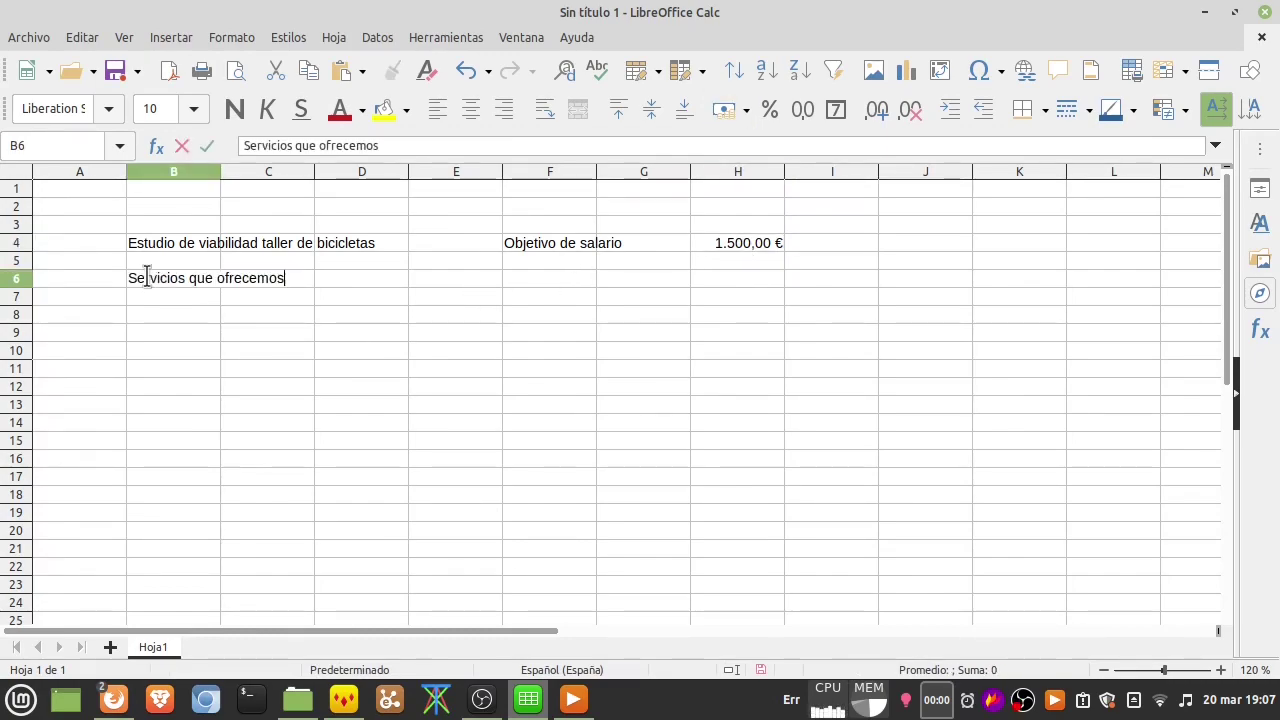
key(Left)
click(146, 276)
key(ctrl+b)
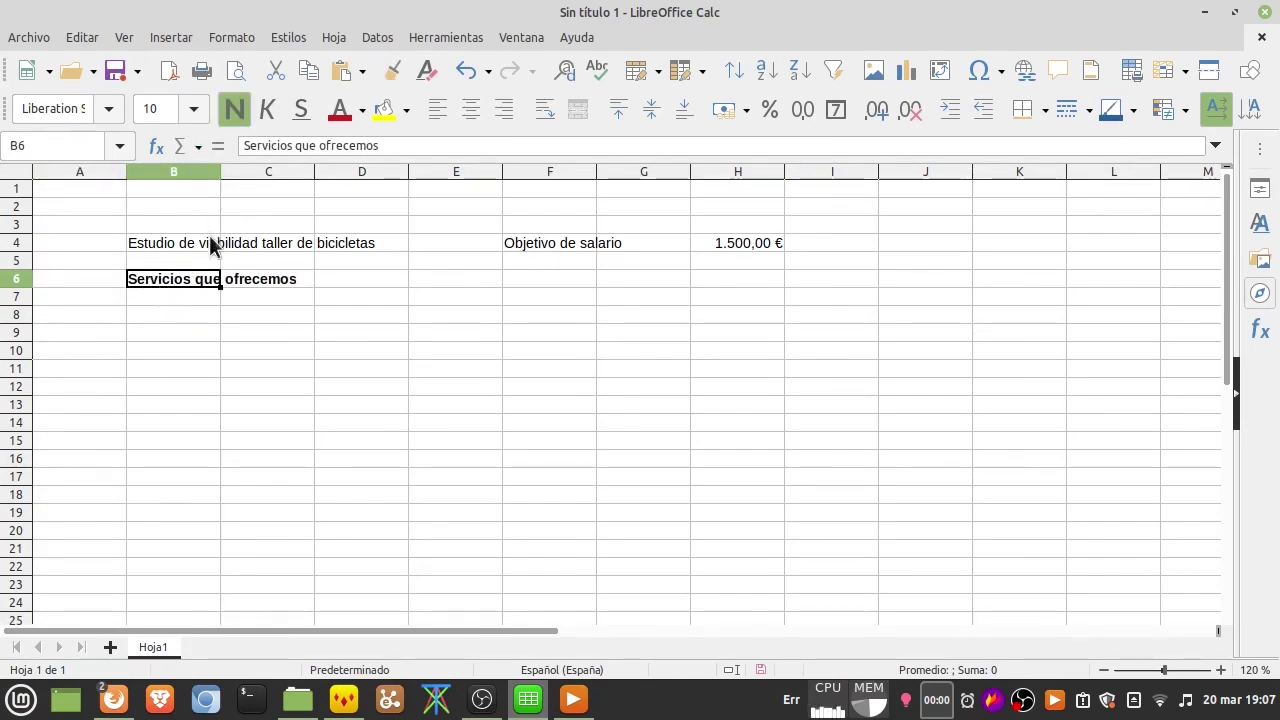
drag(220, 172, 308, 172)
Add "Reparar pinchazo" in B7 as the first service under the services heading.
click(205, 298)
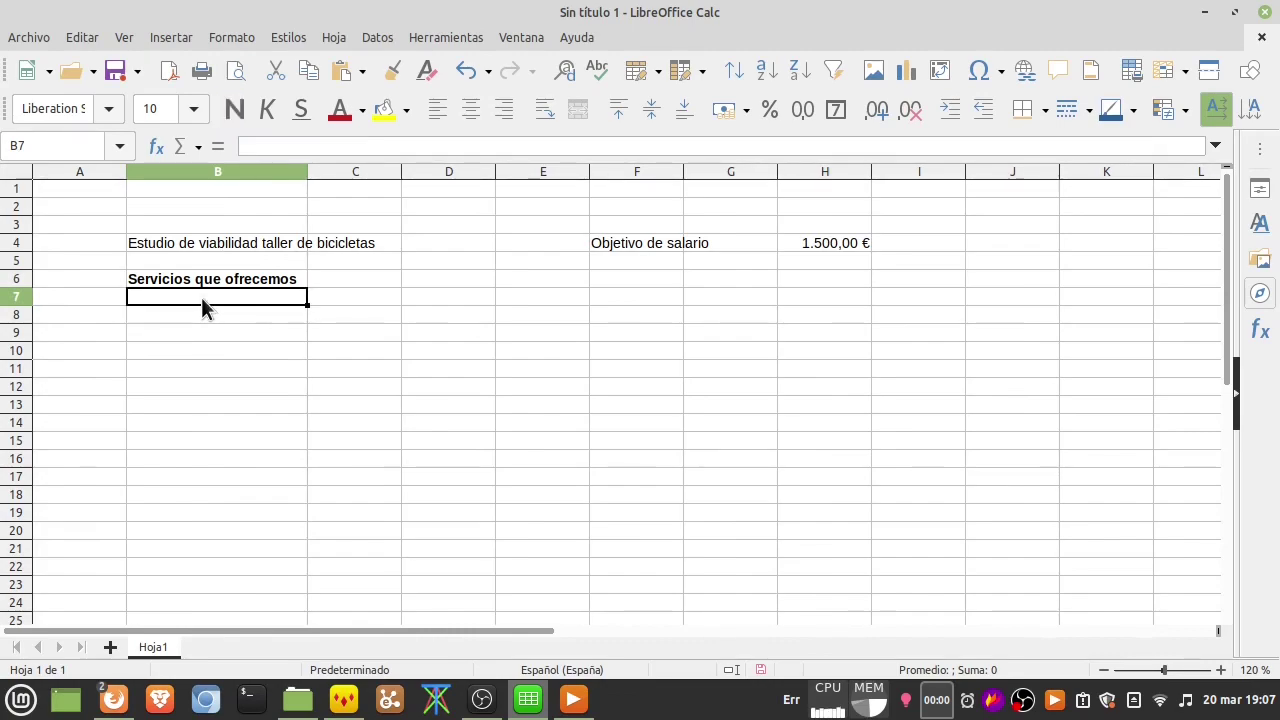
text(Reparar)
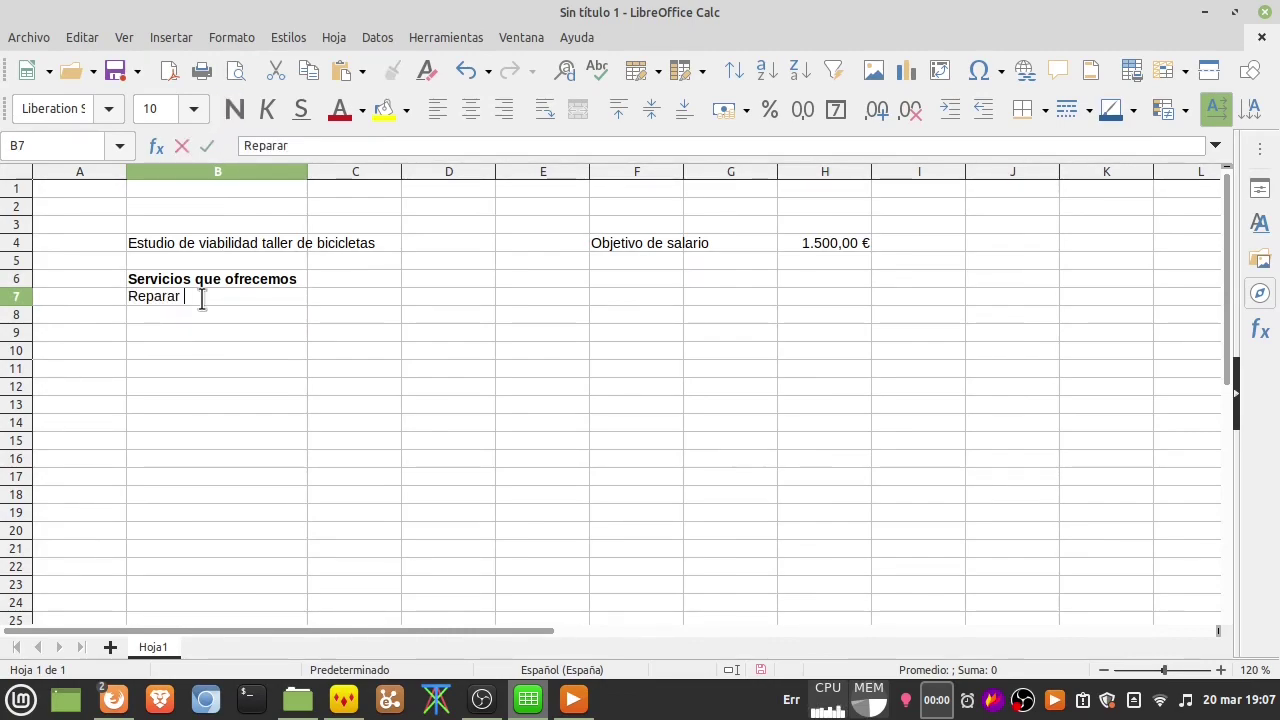
text( pinchazo)
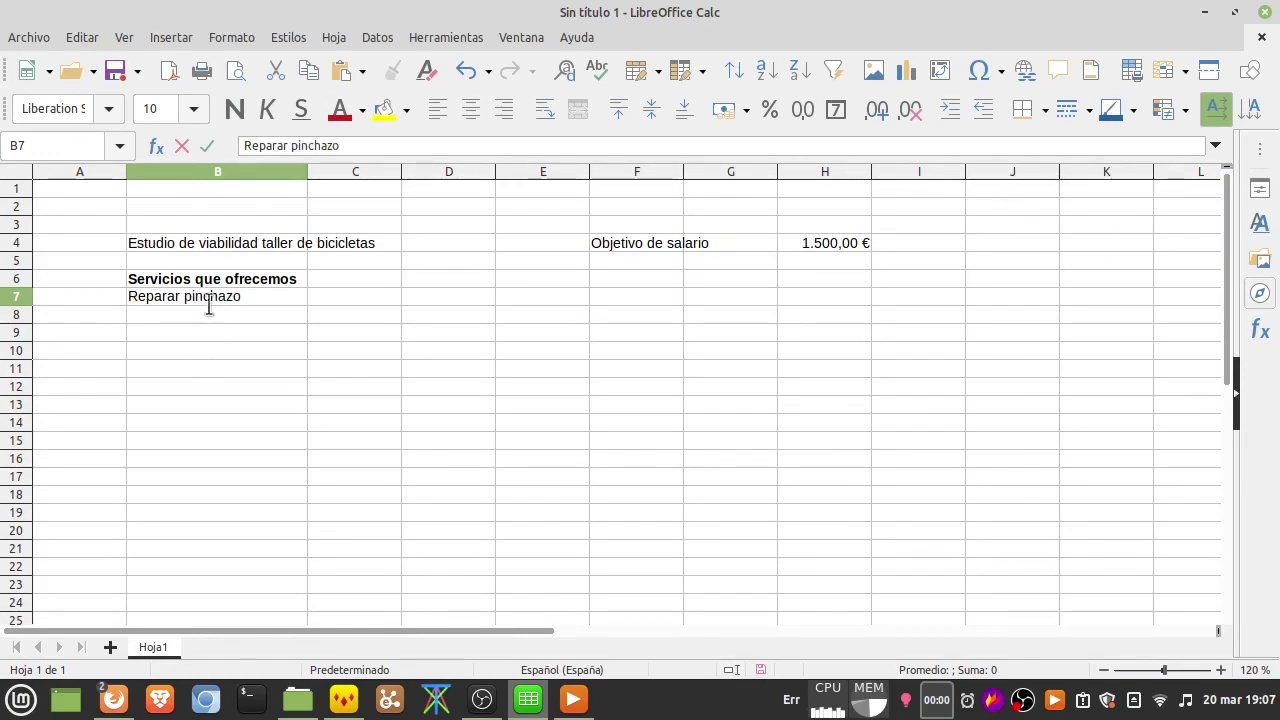
click(242, 311)
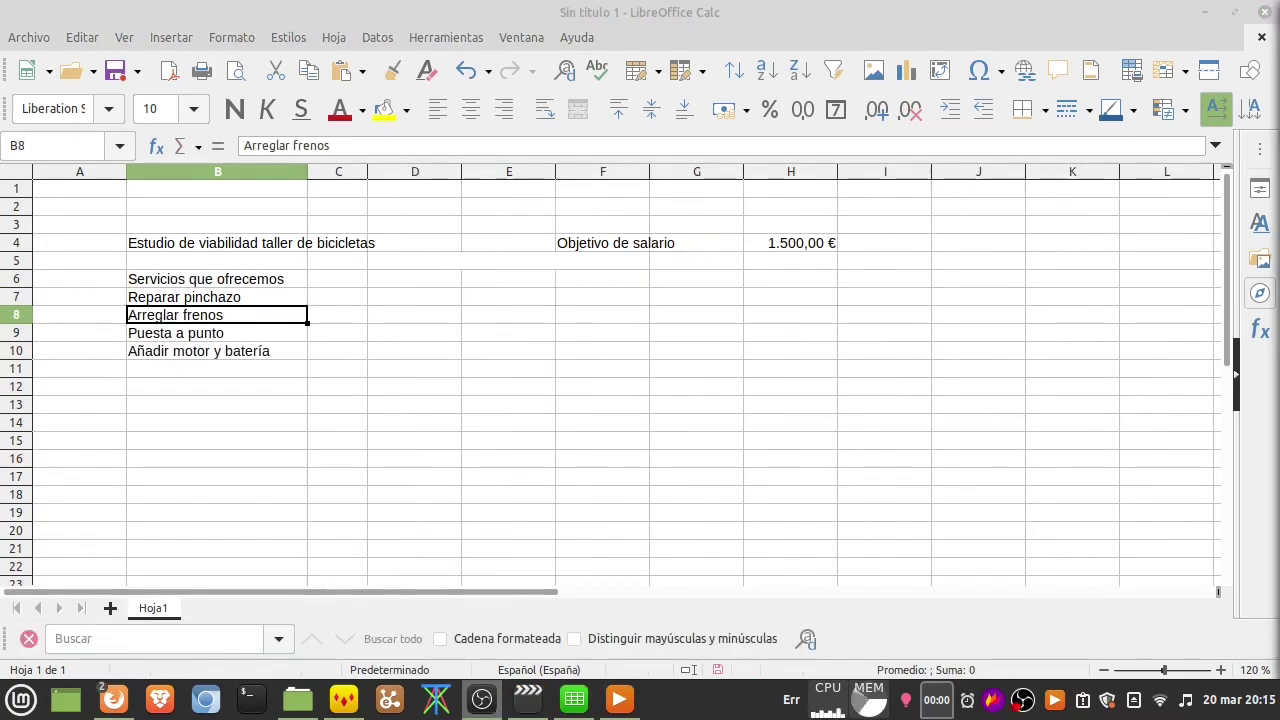
click(218, 318)
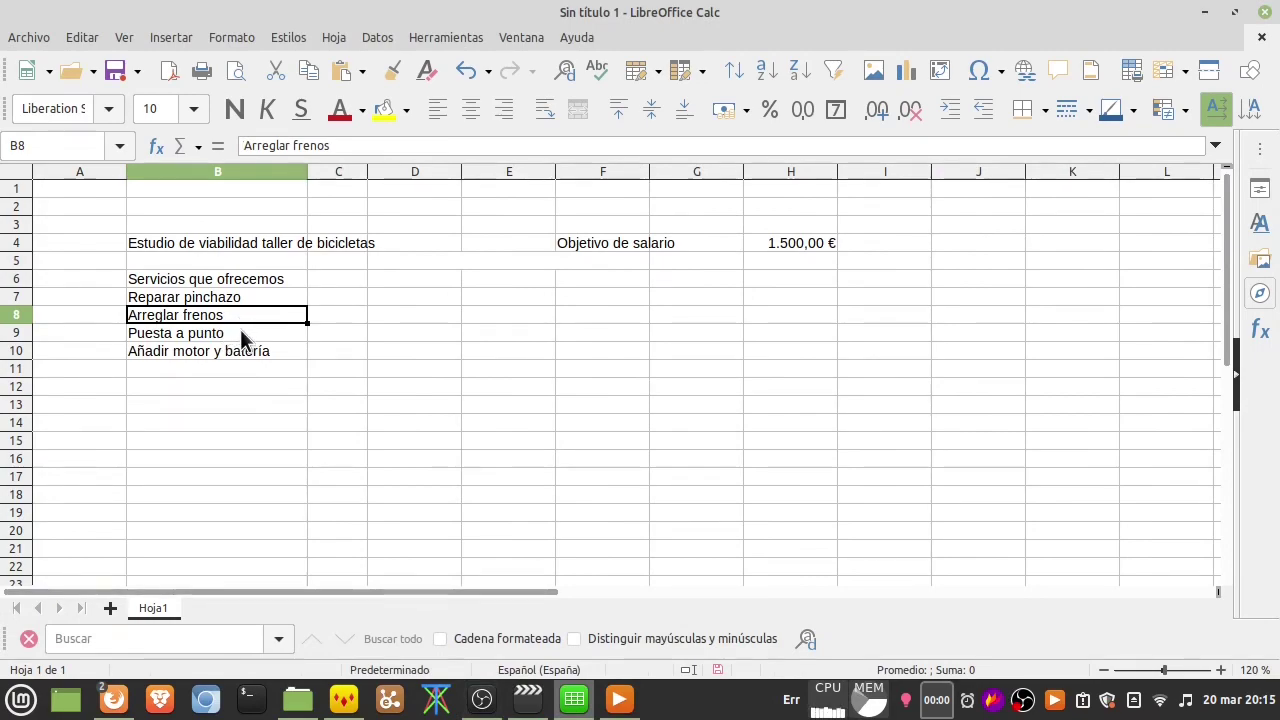
click(240, 329)
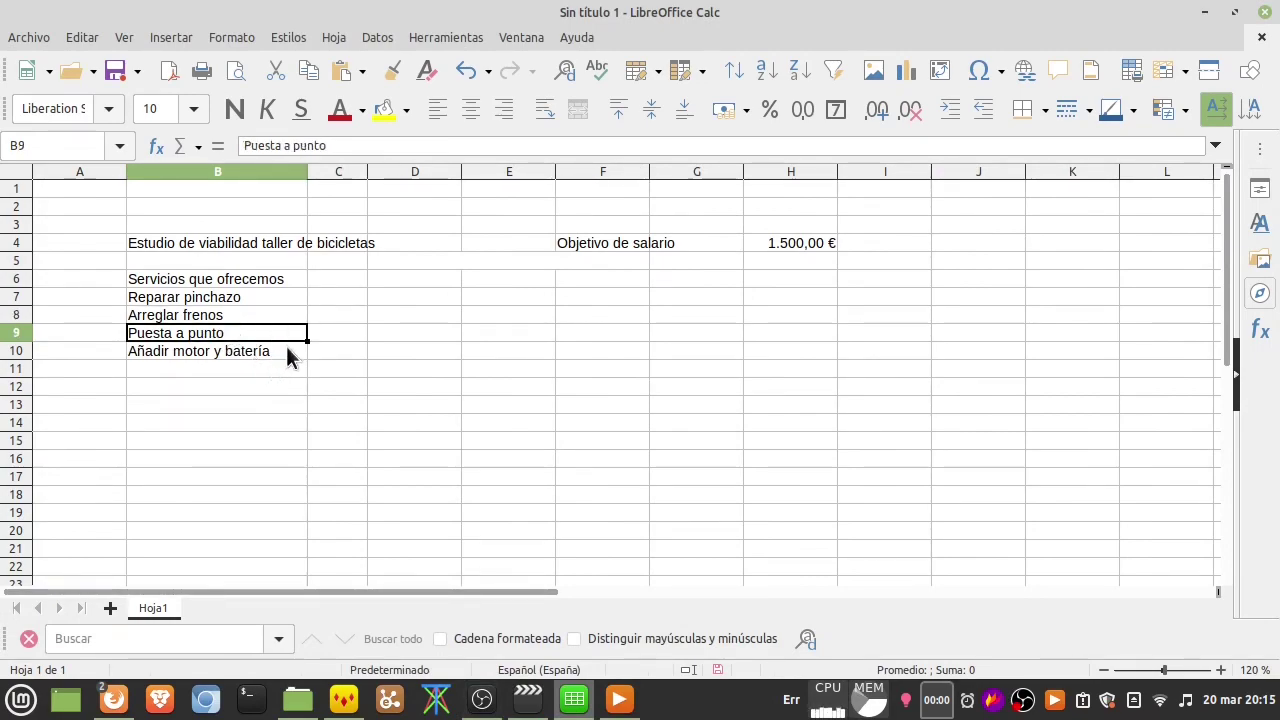
click(287, 352)
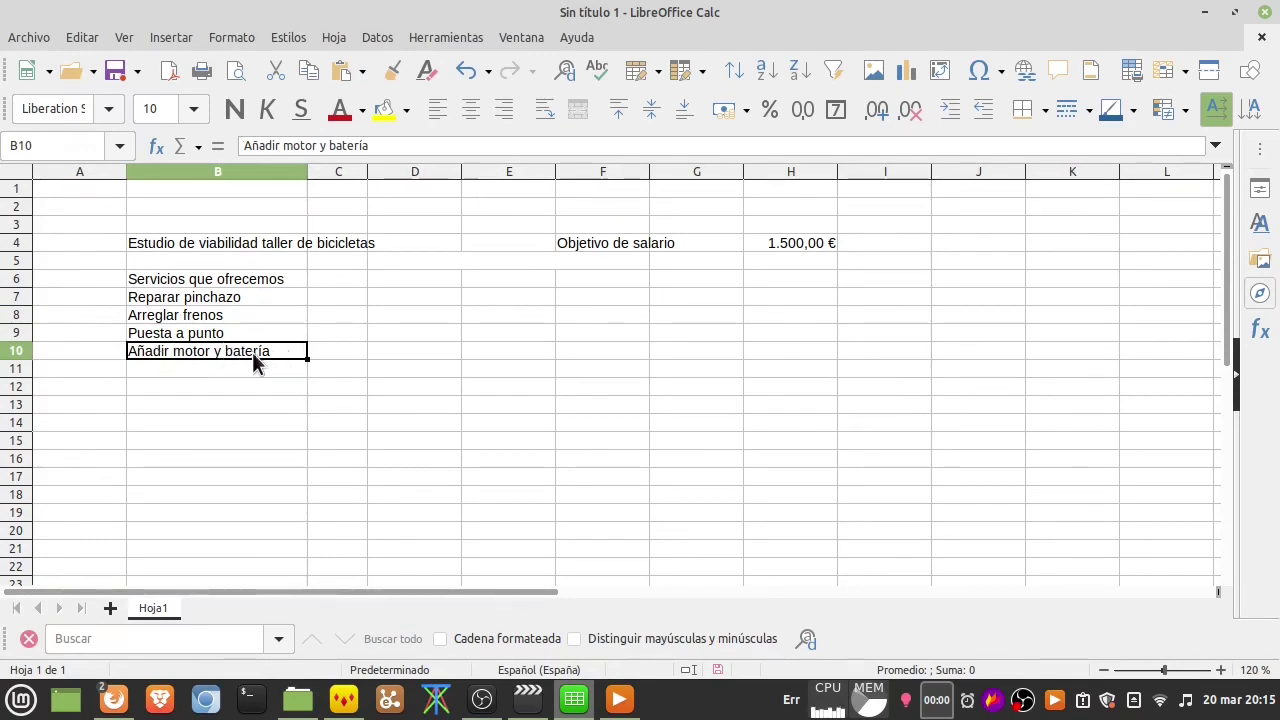
Enter the column heading "Tiempo (horas)" in C6, beside the services heading.
click(325, 276)
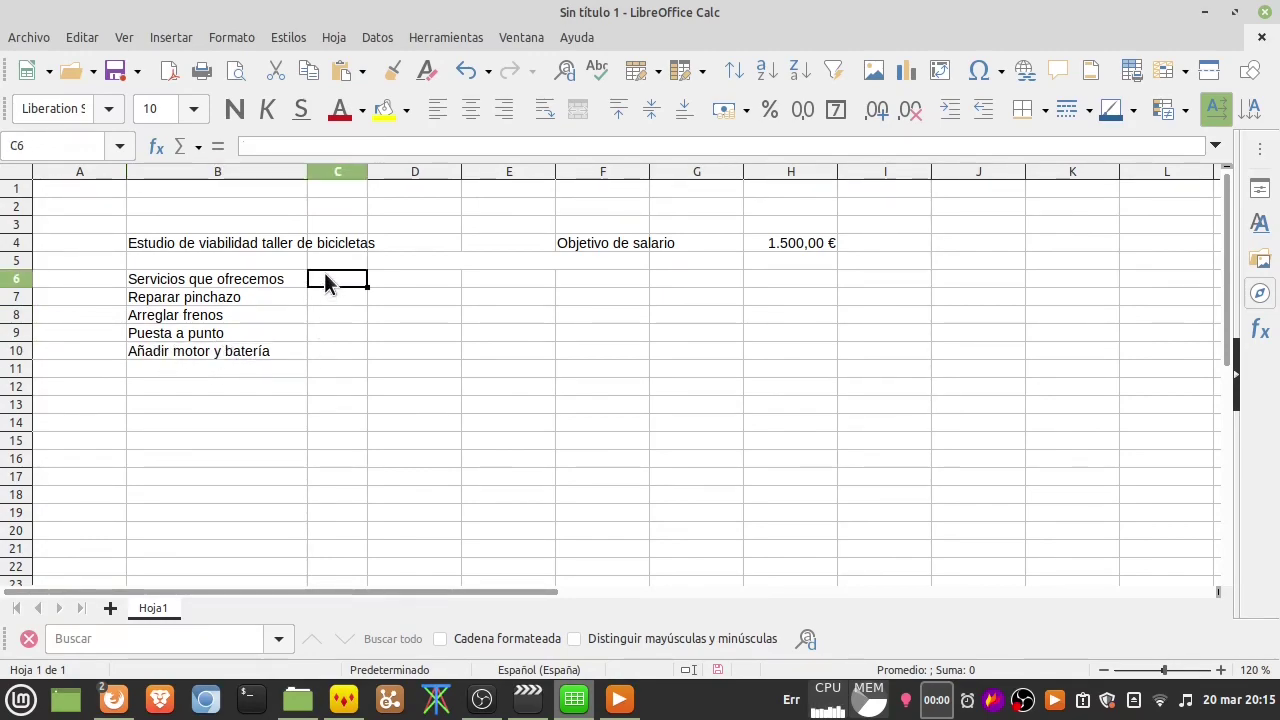
text(Tiempo)
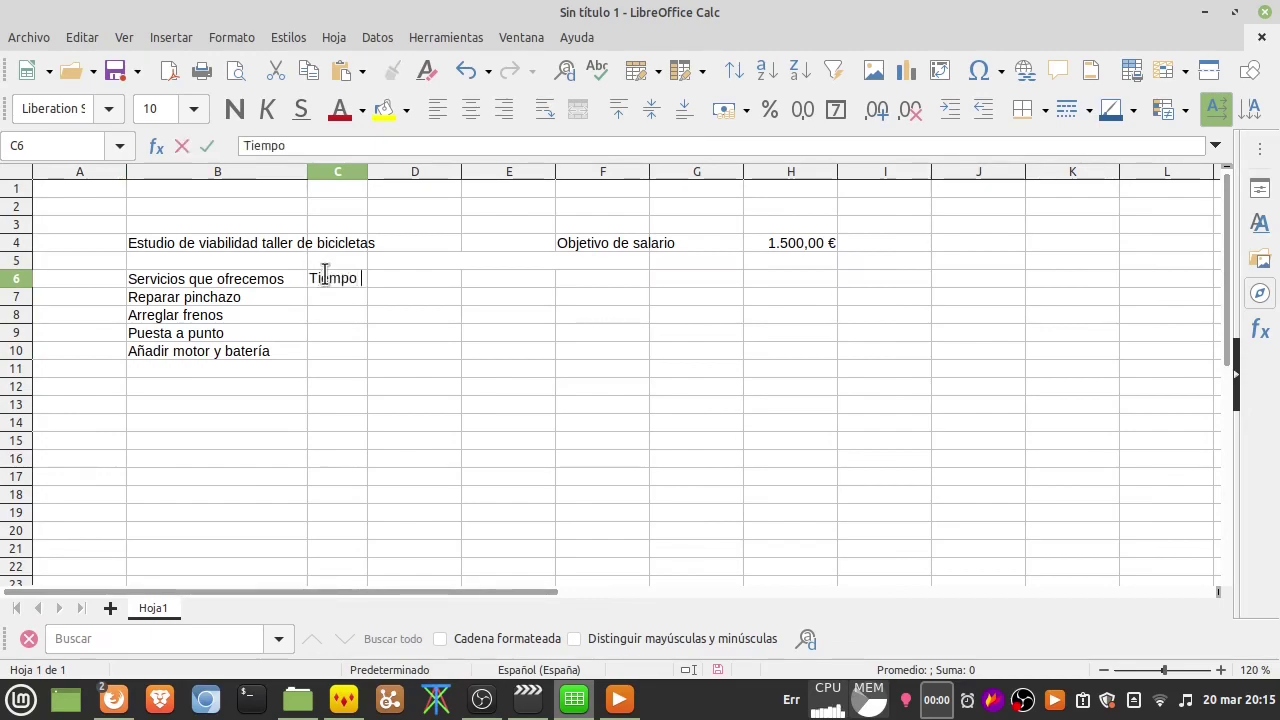
text( (horas))
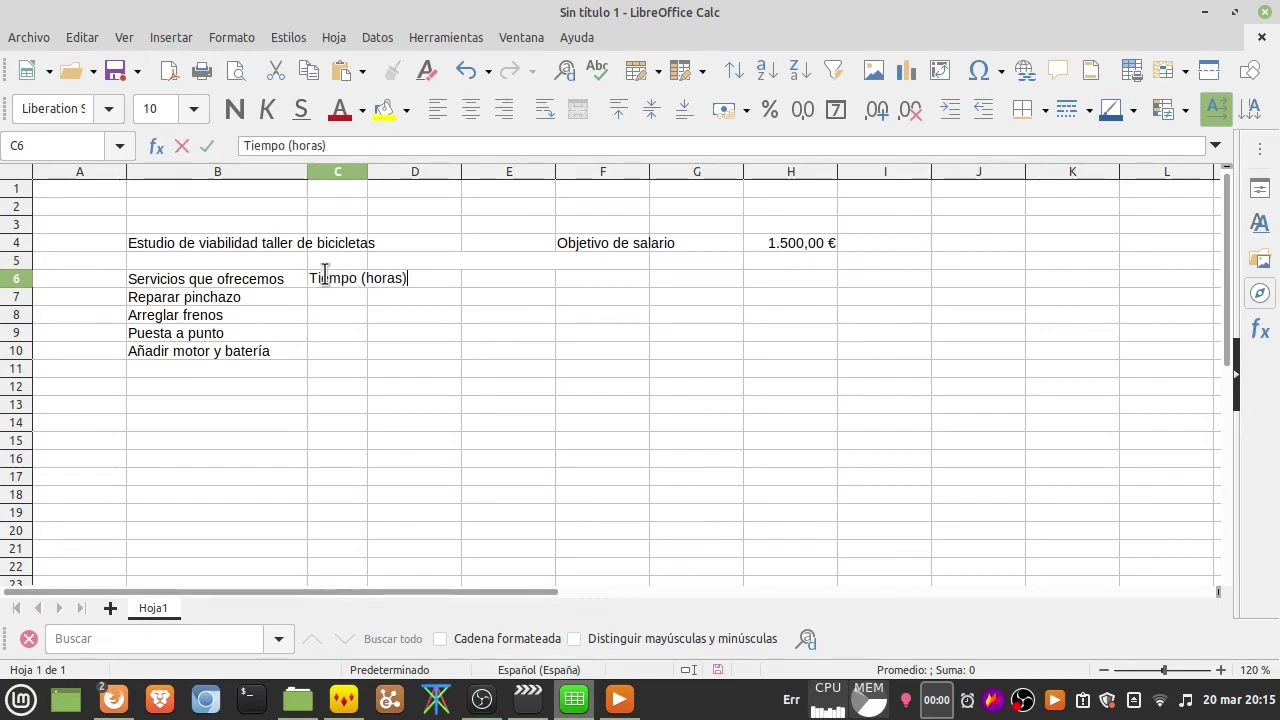
key(Return)
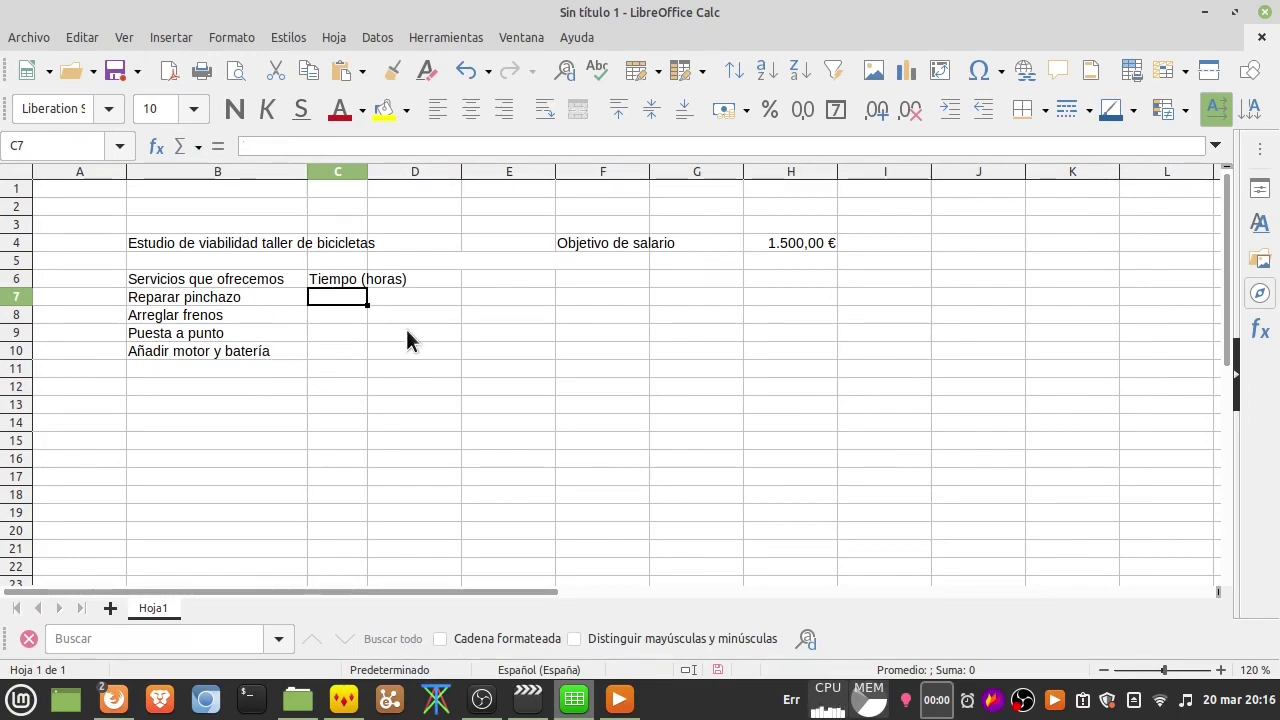
Enter the formula =1/4 in C7 as the time in hours for Reparar pinchazo.
text(=1/)
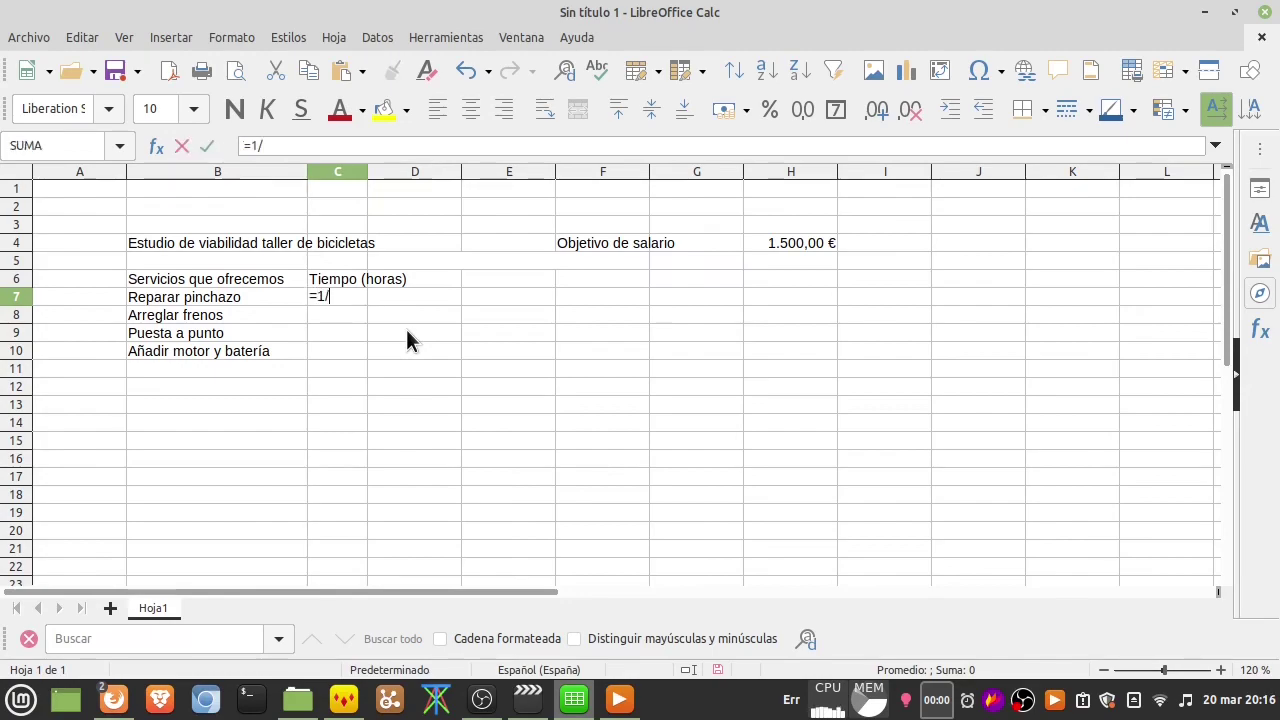
text(4)
key(Return)
key(Up)
key(Down)
key(Up)
key(Down)
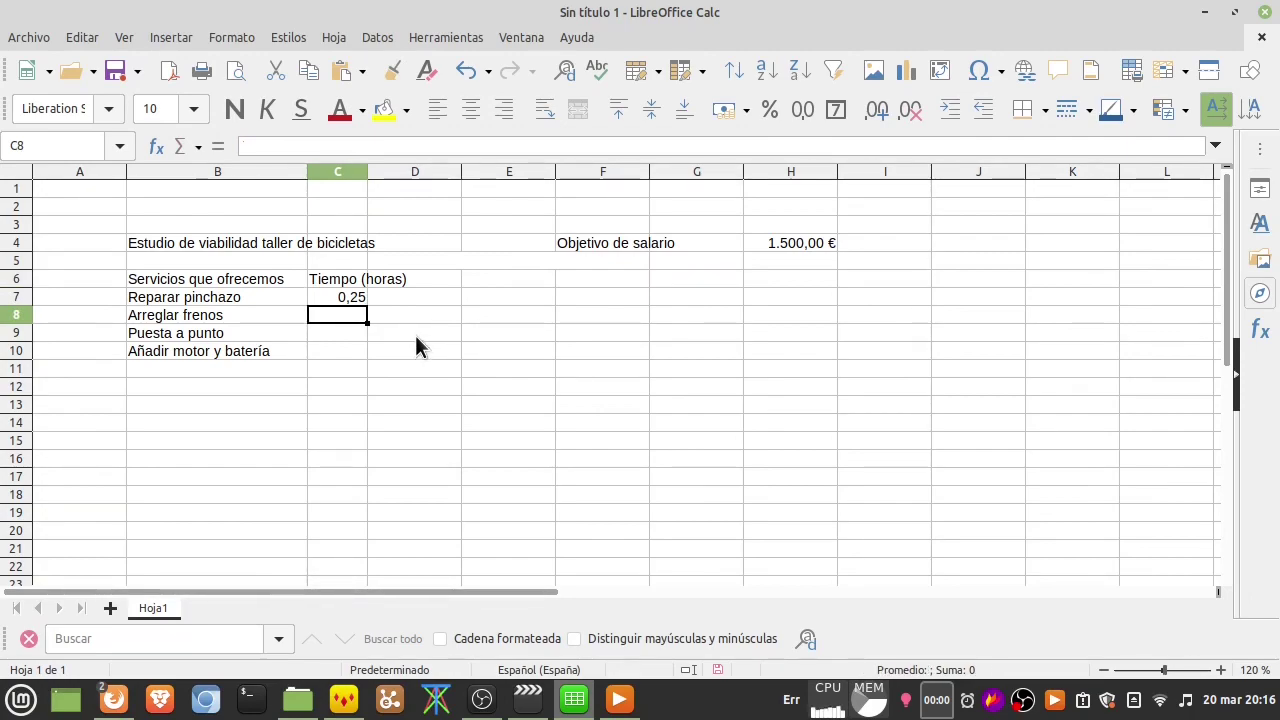
Fill in the remaining service times: =1/2 for Arreglar frenos, 2 for Puesta a punto and 4 for Añadir motor y batería.
text(=1/2)
key(Return)
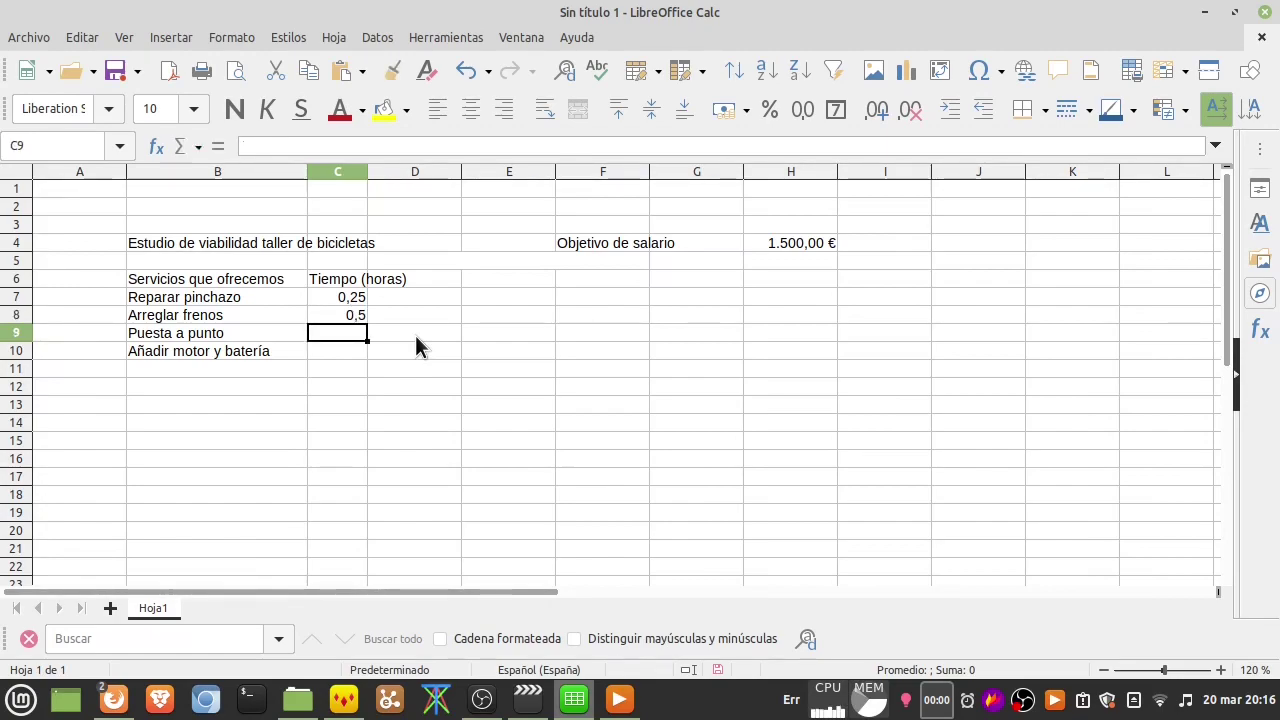
text(2)
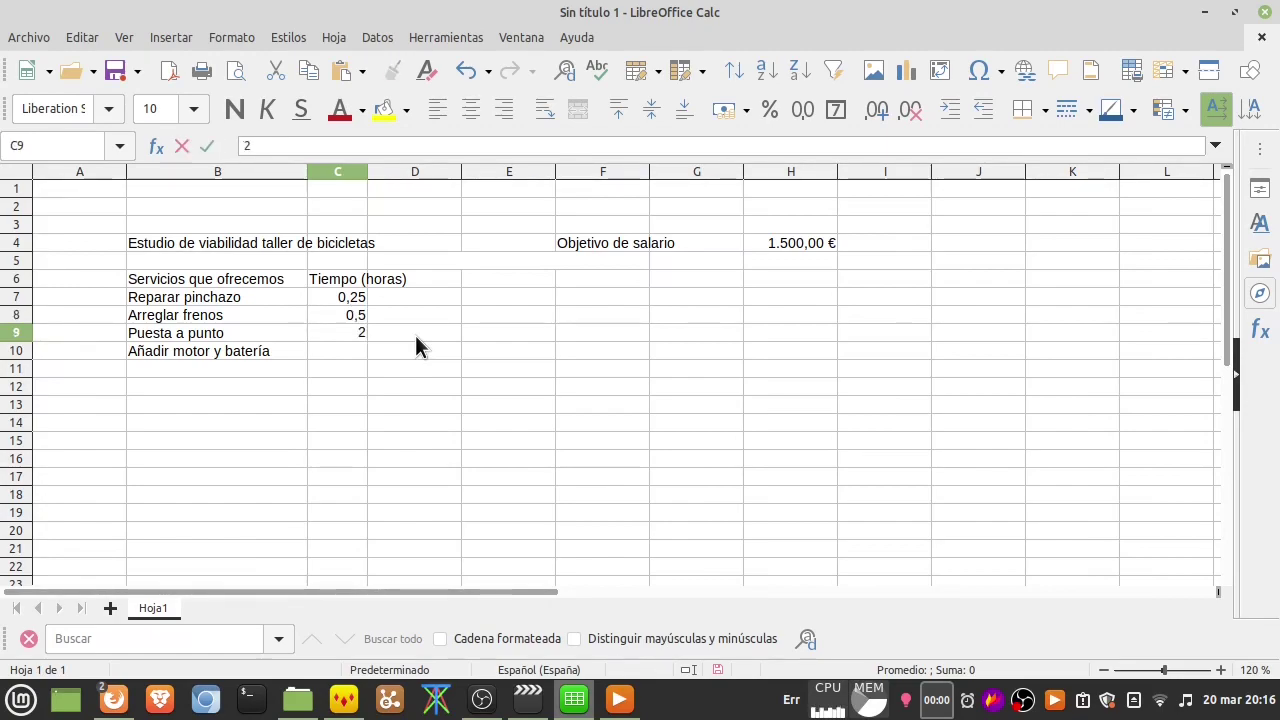
key(Return)
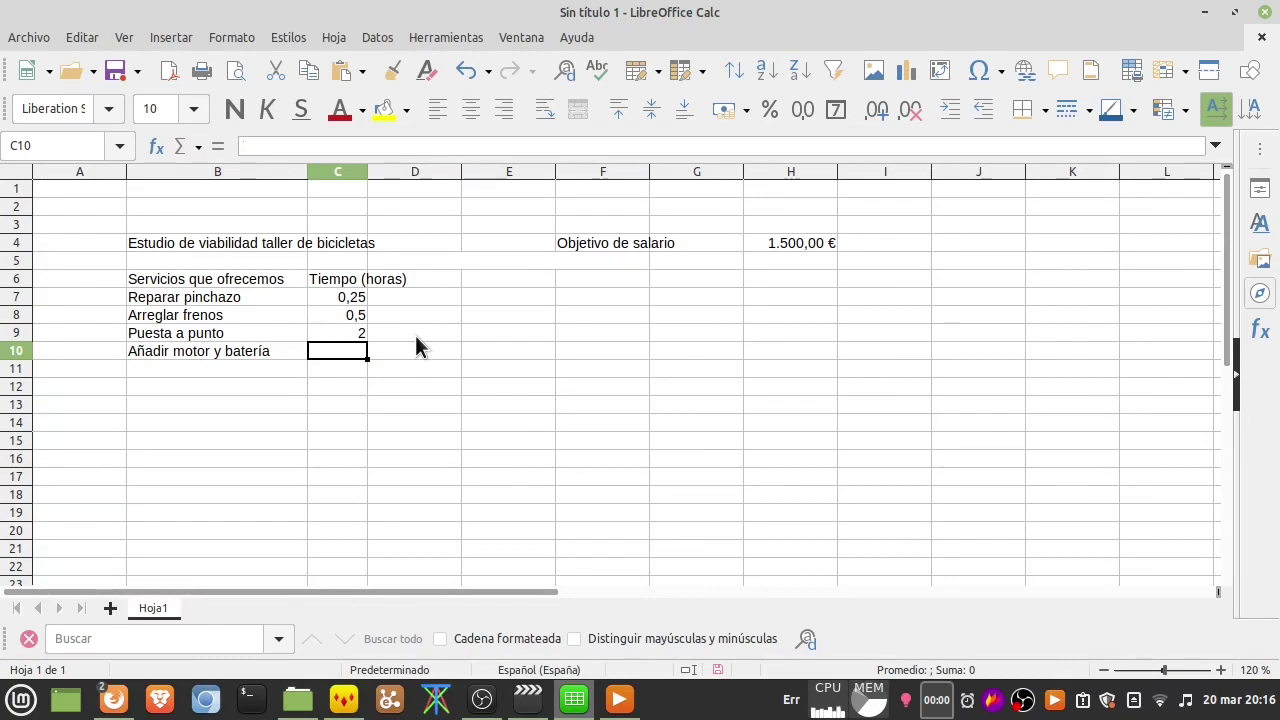
double_click(333, 349)
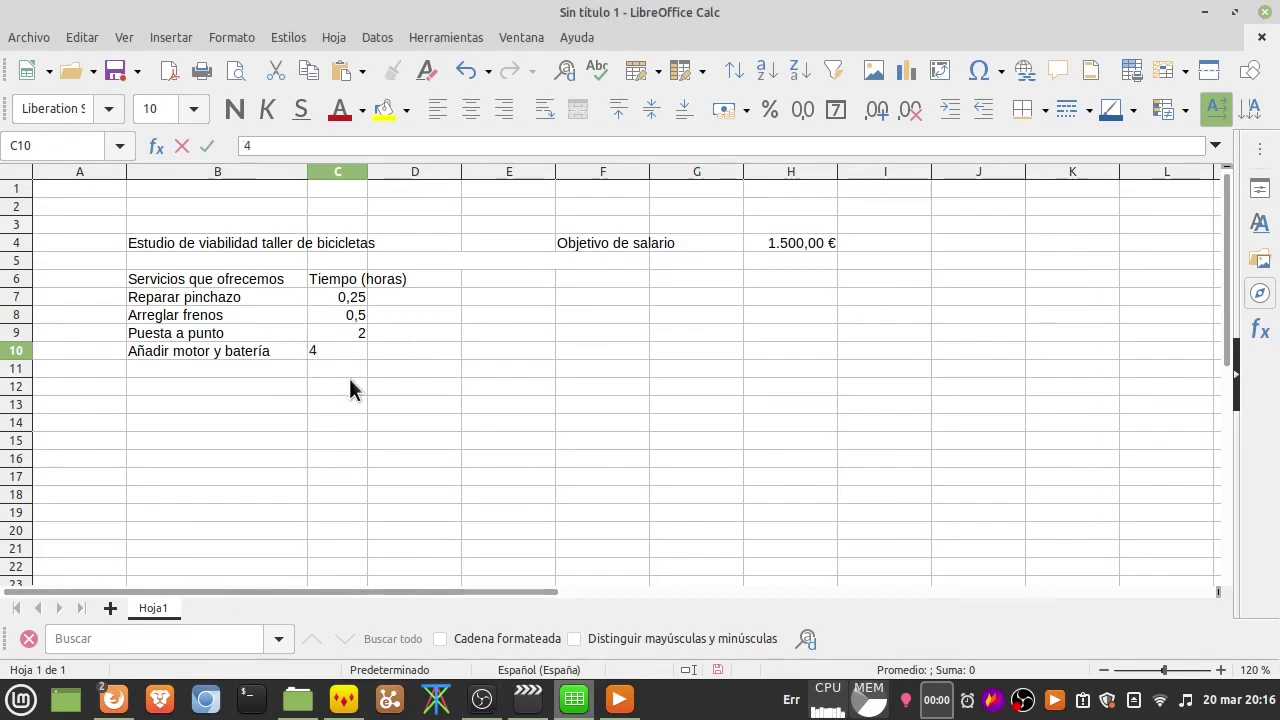
key(Return)
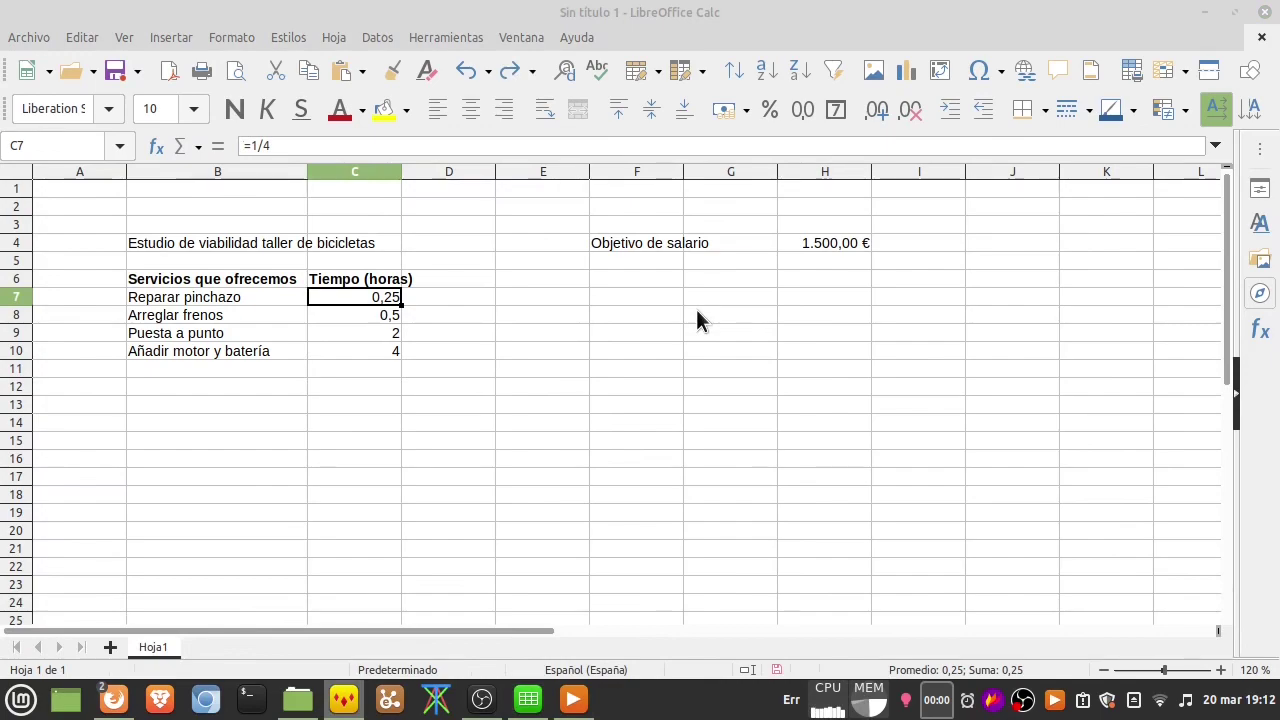
Enter the heading "Costes por hora" in D5, above the column next to the service times.
click(469, 279)
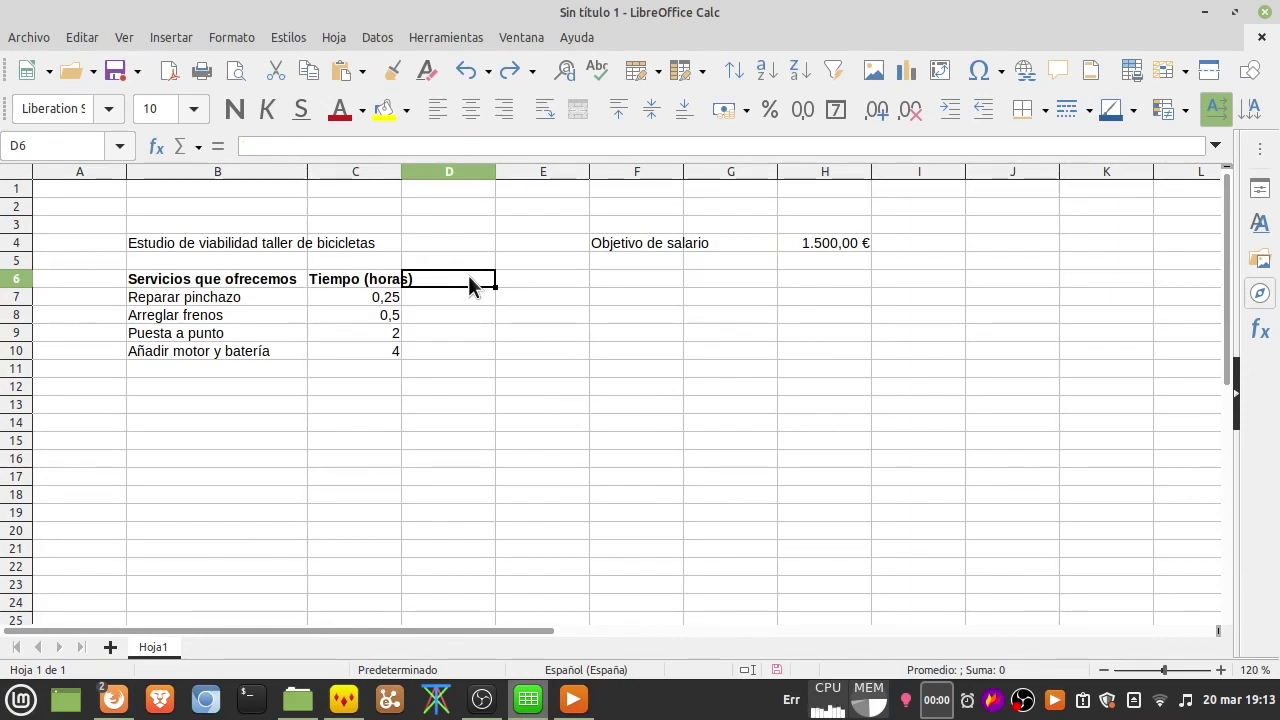
key(Up)
text(C)
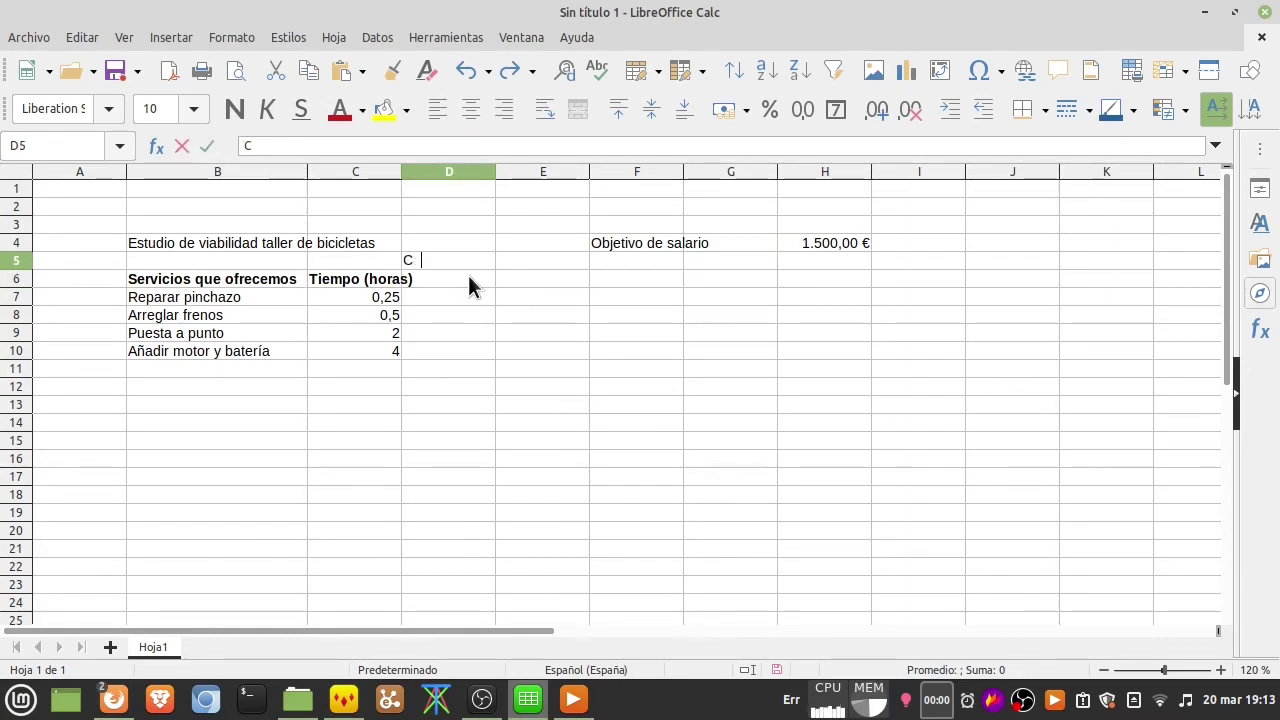
text(ost es por )
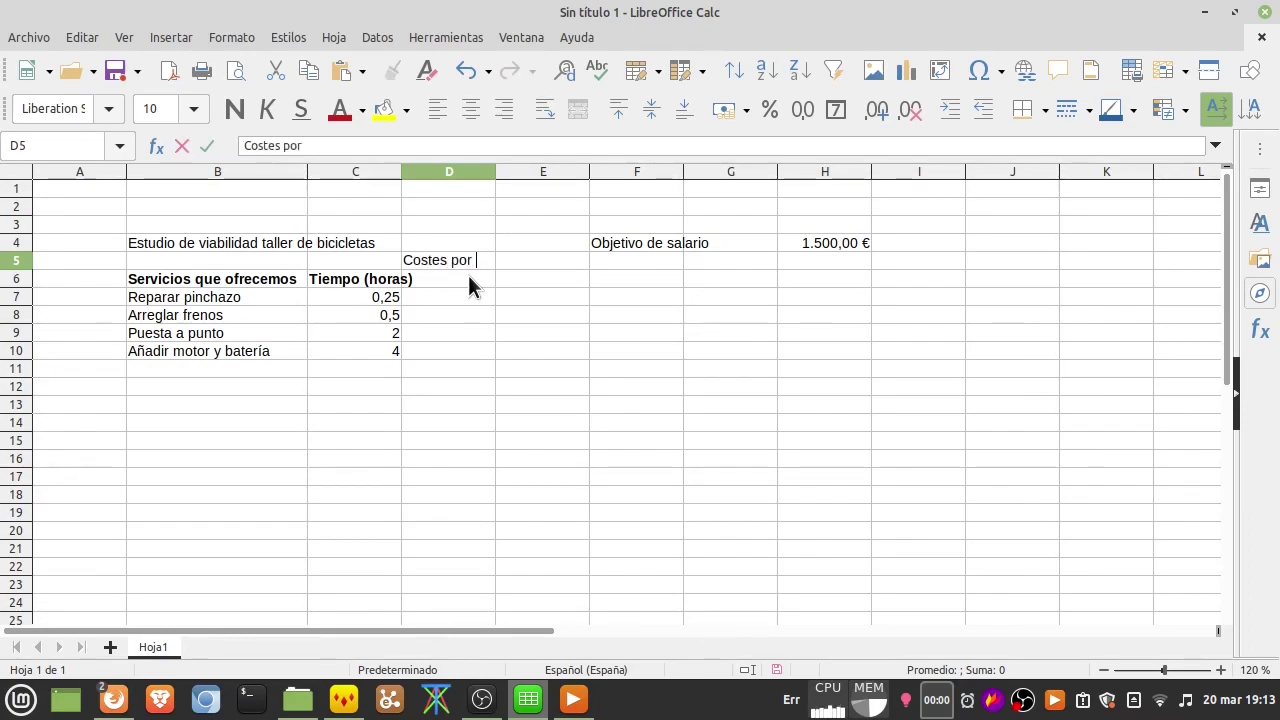
text(hora)
key(Return)
Enter the hourly rates 10, 20 and 40 in D6, E6 and F6 under the Costes por hora heading.
text(10)
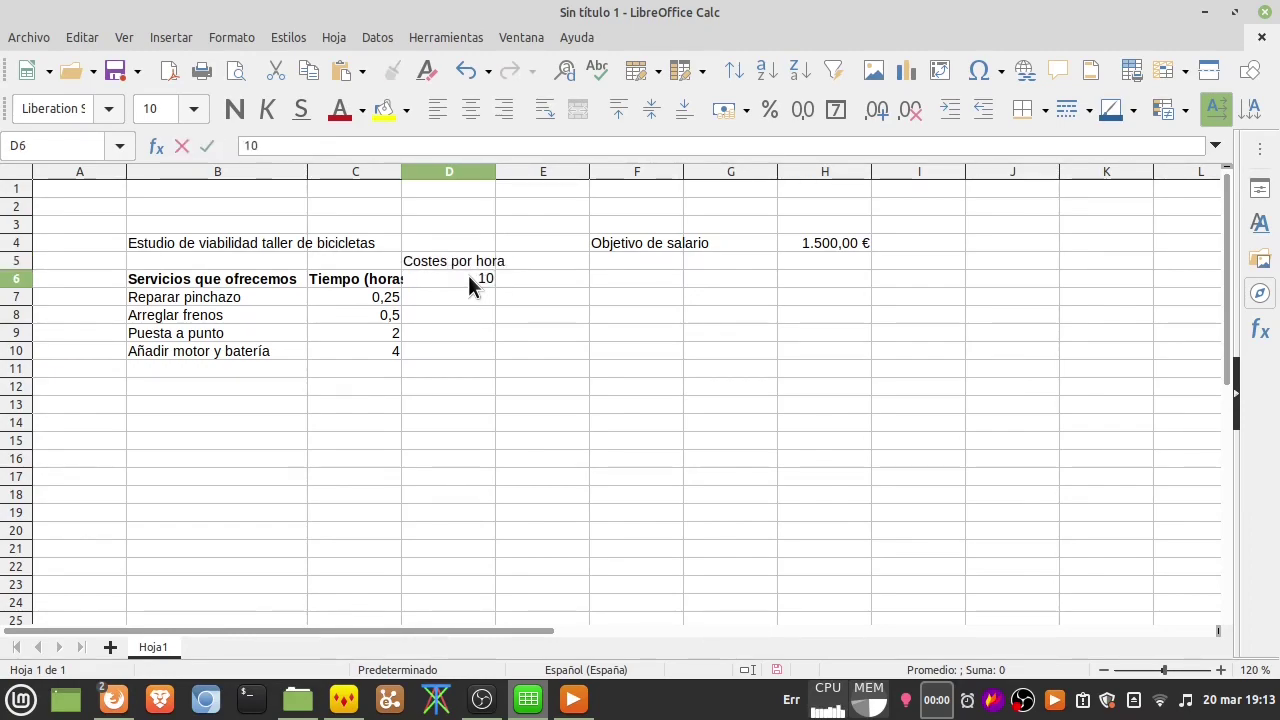
key(Tab)
text(20)
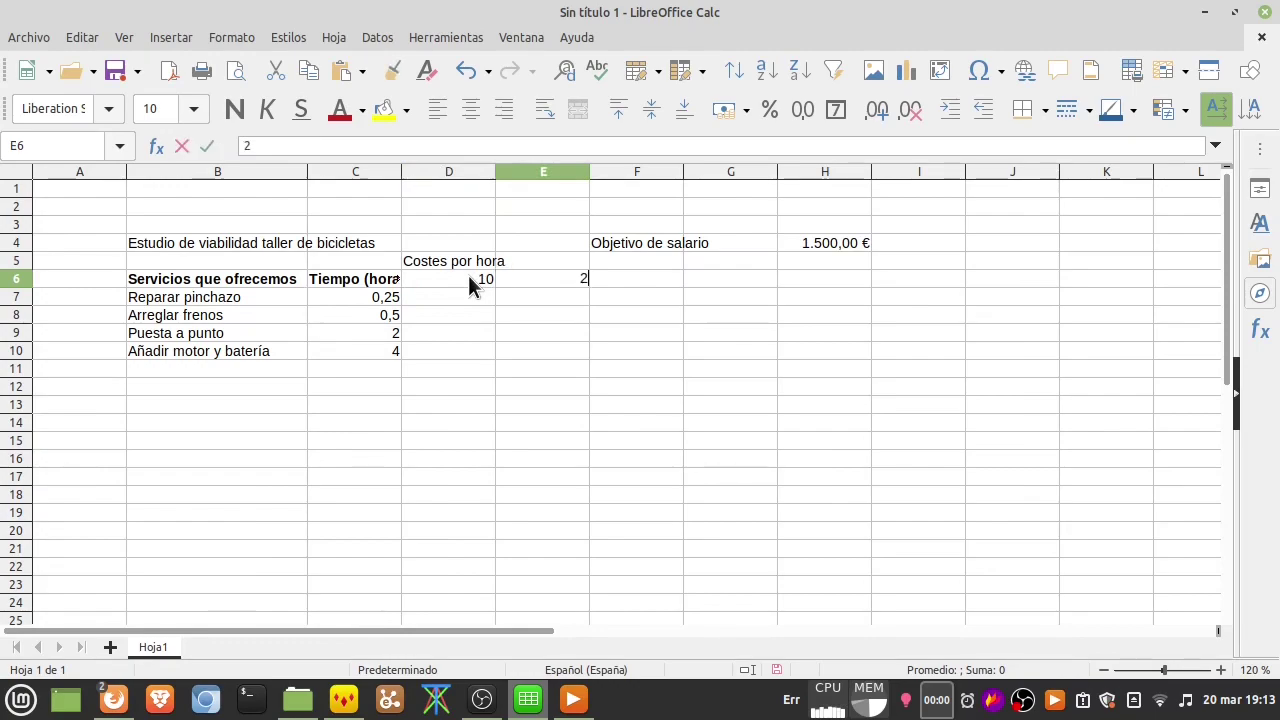
key(Tab)
text(40)
key(Tab)
Merge D5:F5 into one cell and format the Costes por hora heading as centred and bold.
key(Left)
key(Up)
key(shift+Left)
key(shift+Left)
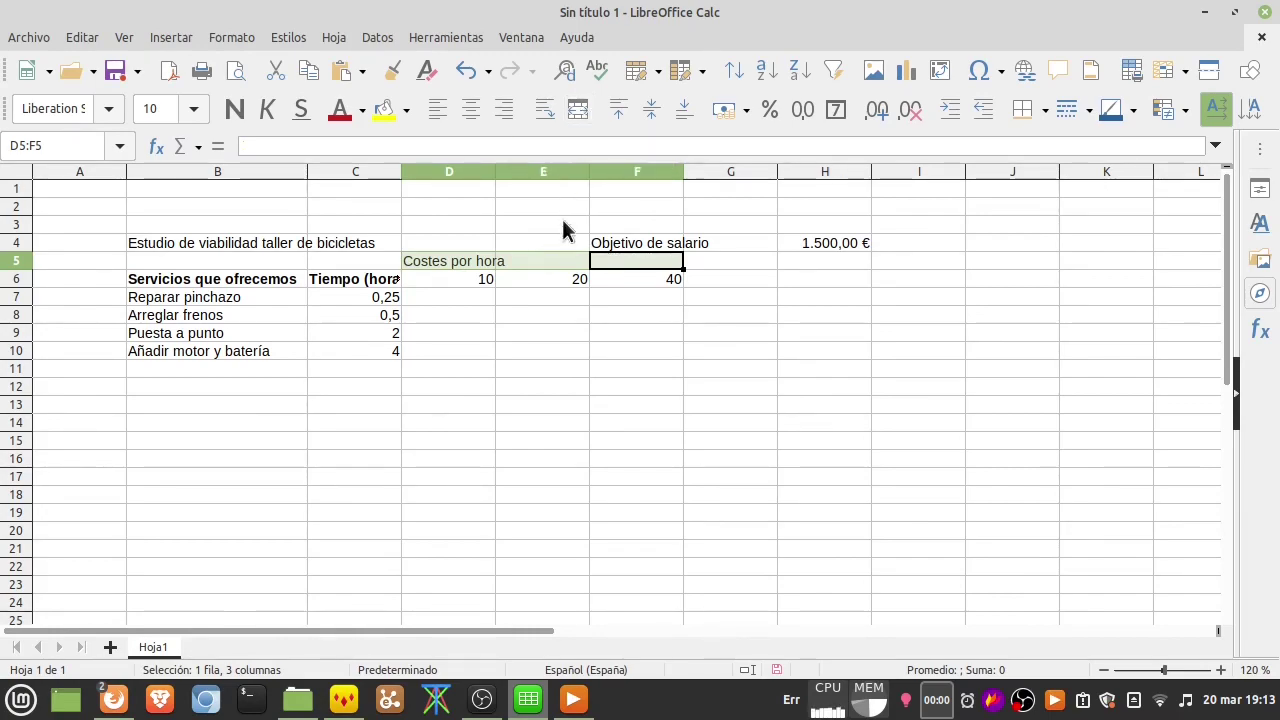
click(247, 32)
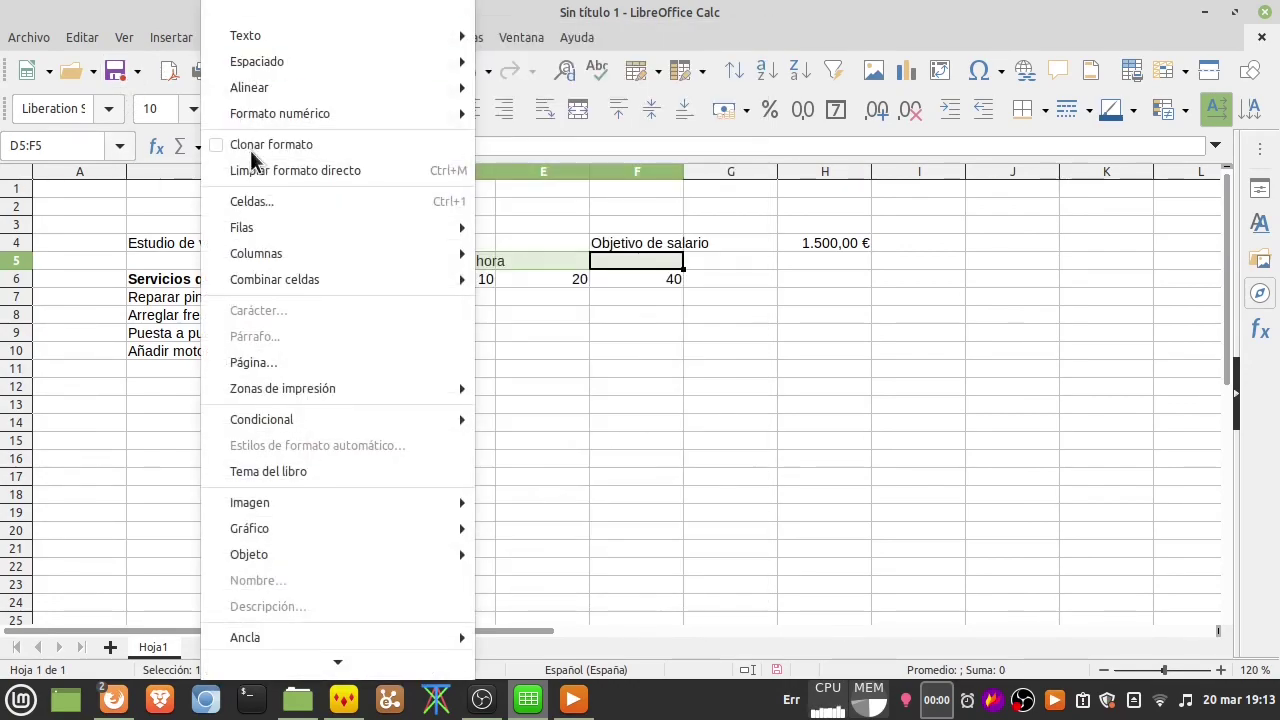
mouse_move(313, 279)
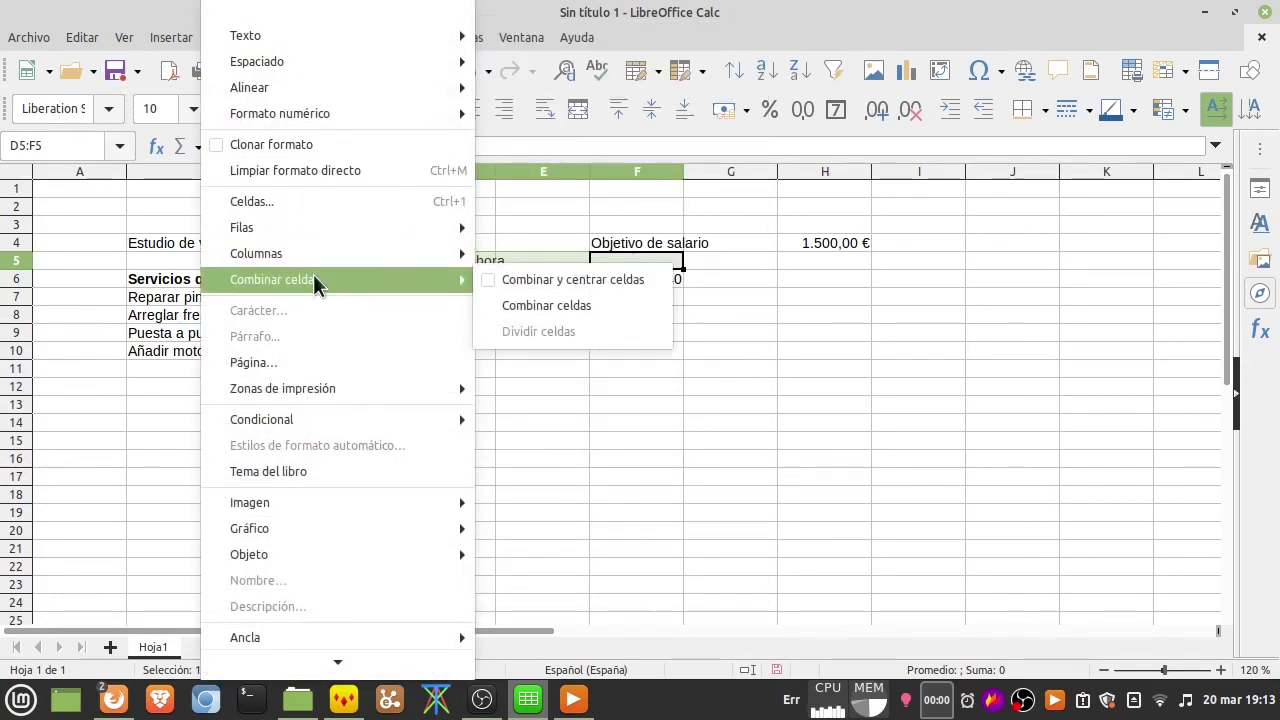
click(548, 305)
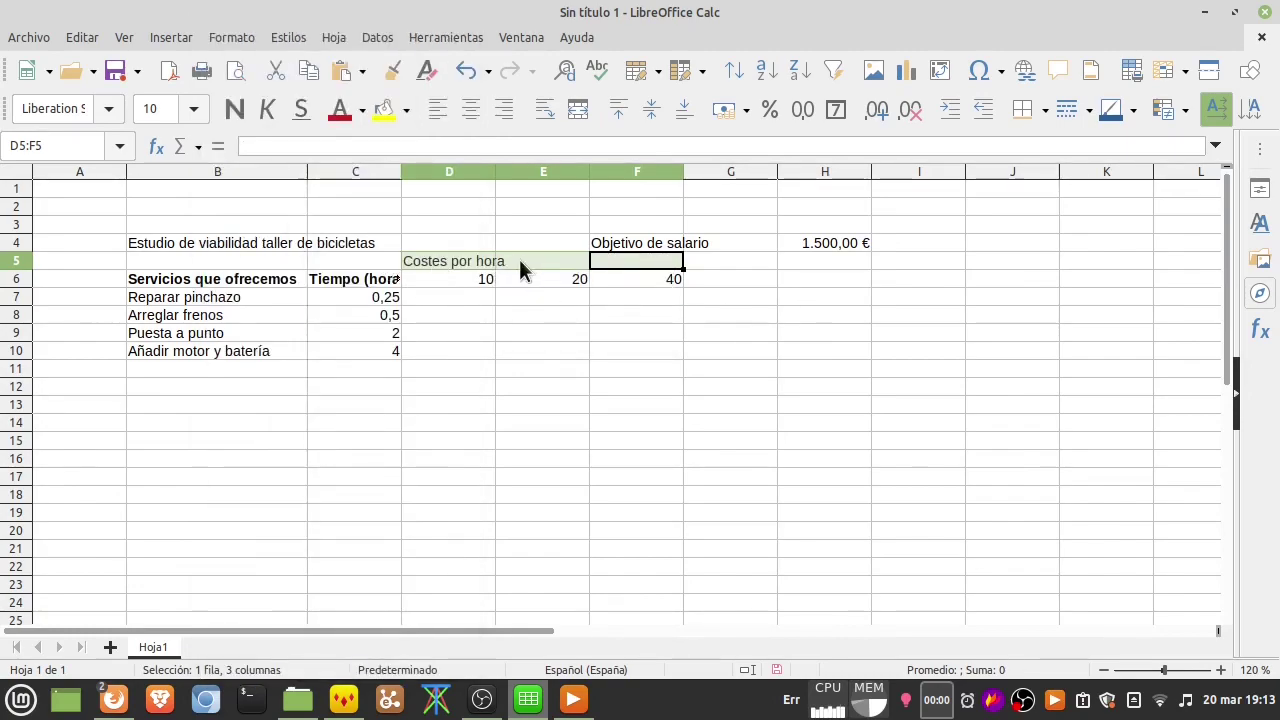
right_click(527, 258)
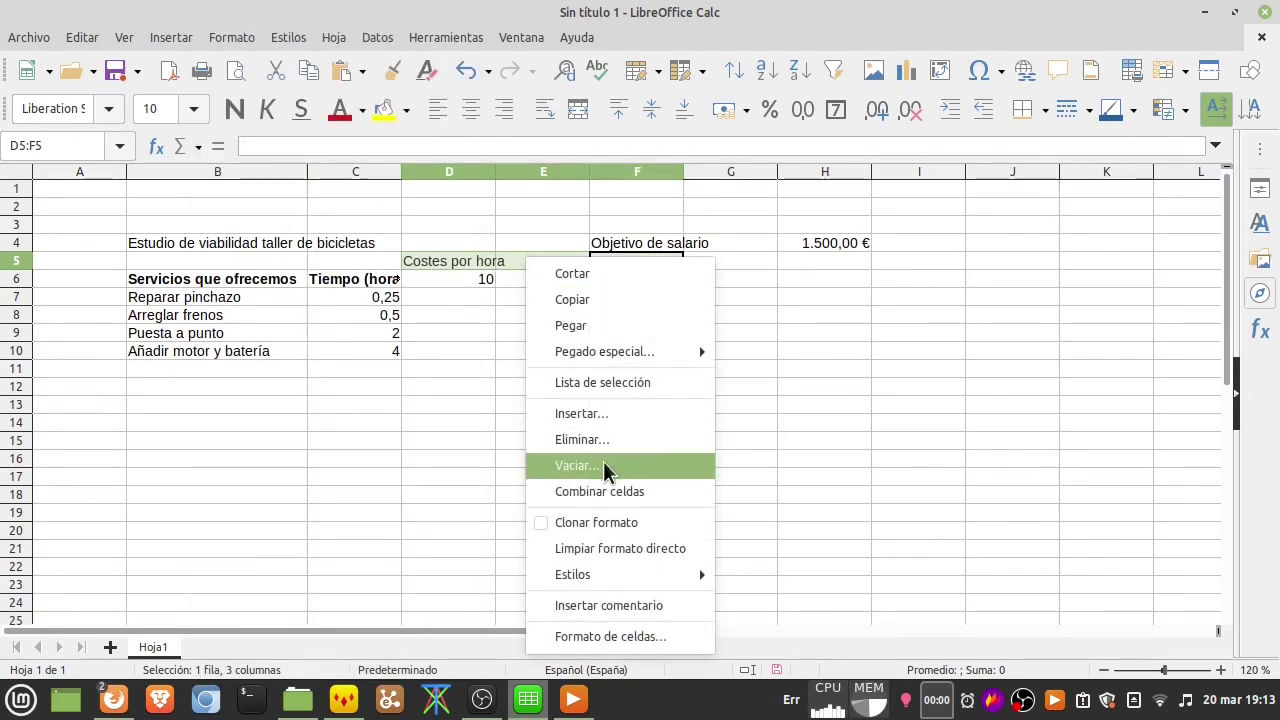
click(609, 491)
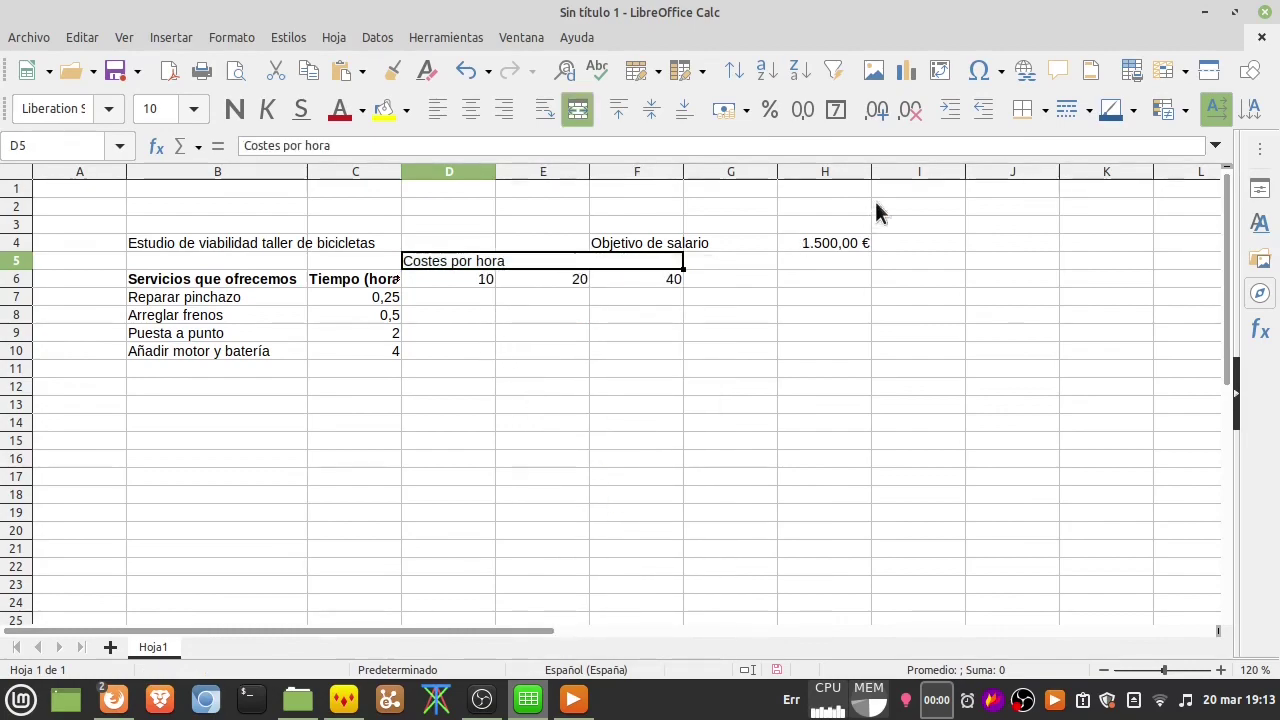
click(472, 108)
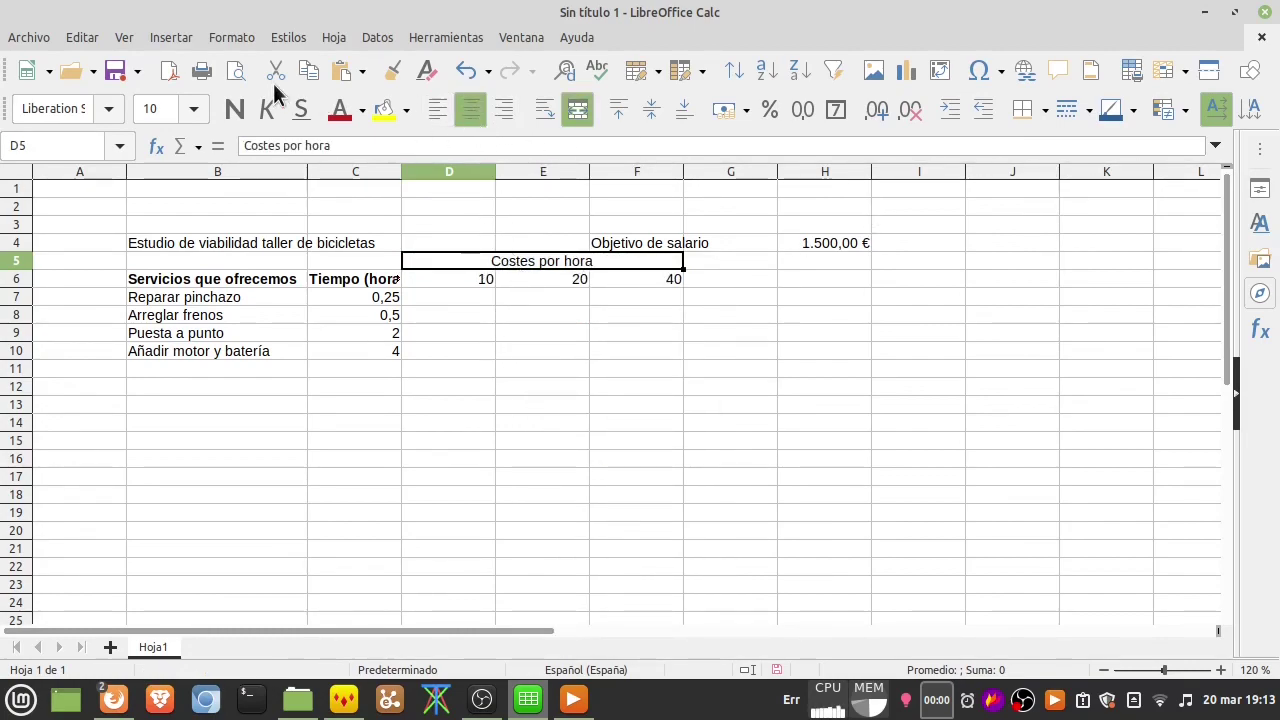
click(240, 110)
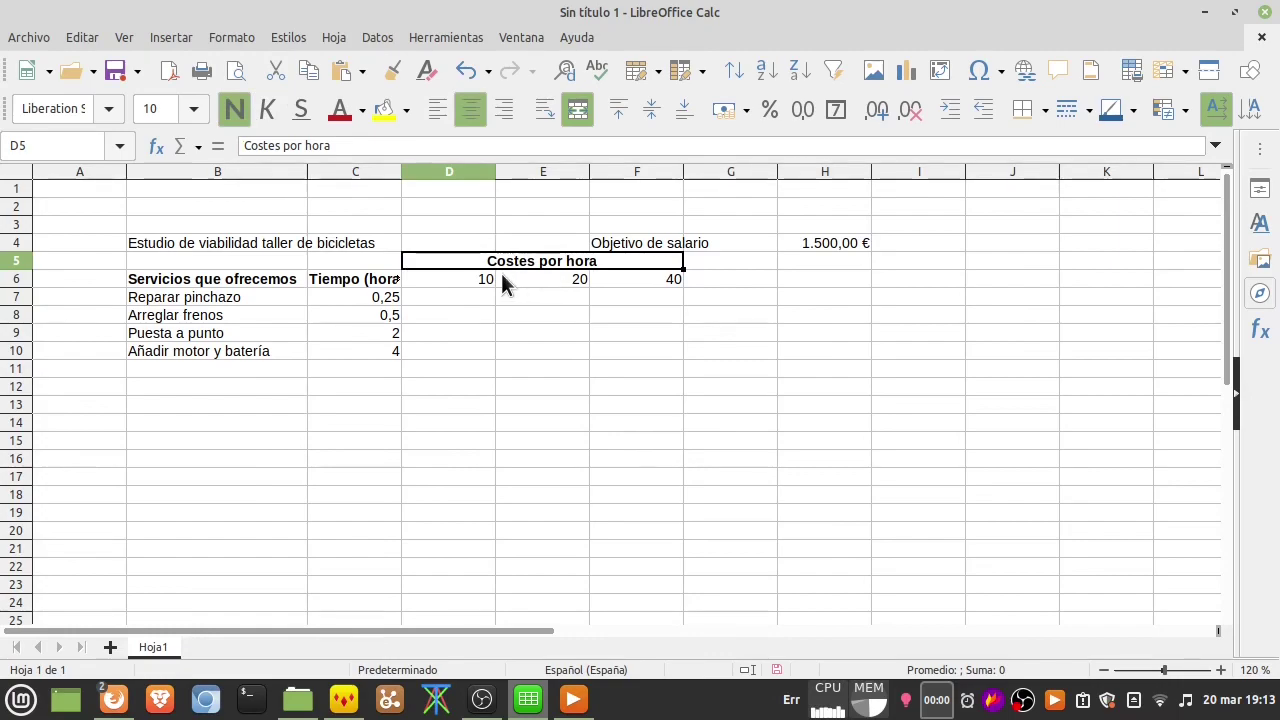
Format the three hourly rates in D6:F6 as currency in euros.
click(471, 279)
shift+click(663, 278)
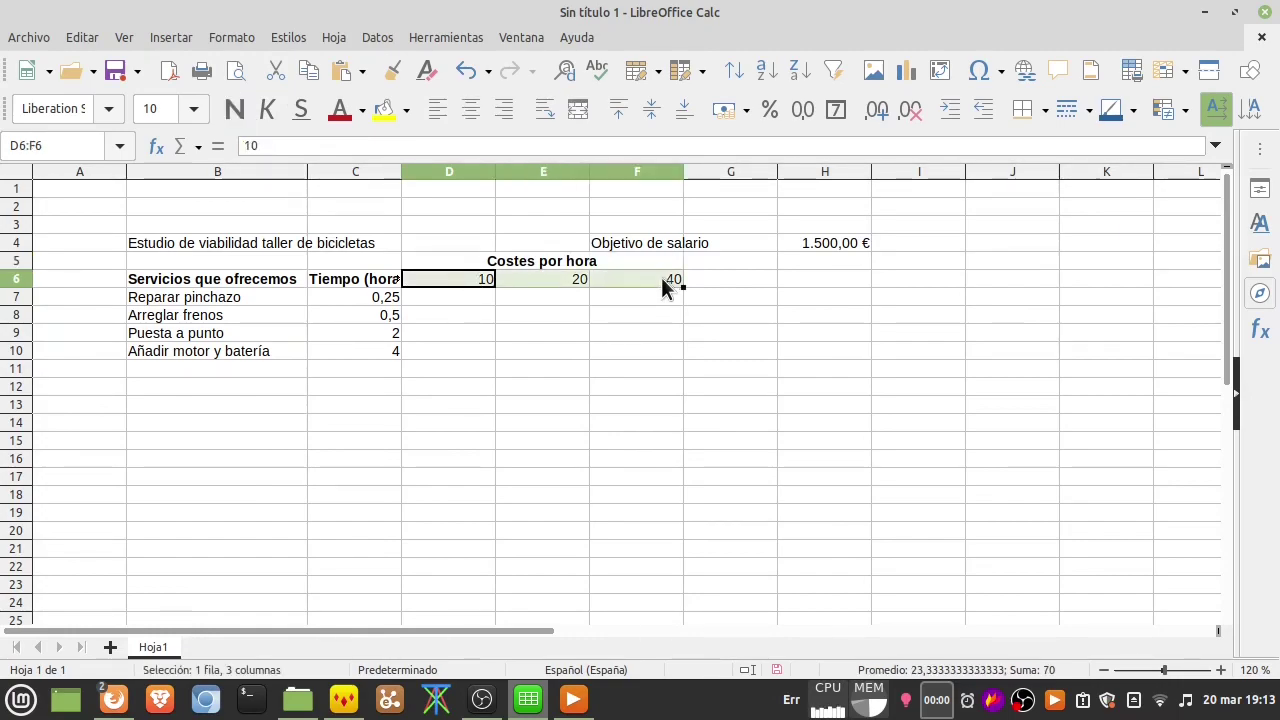
click(720, 110)
click(582, 347)
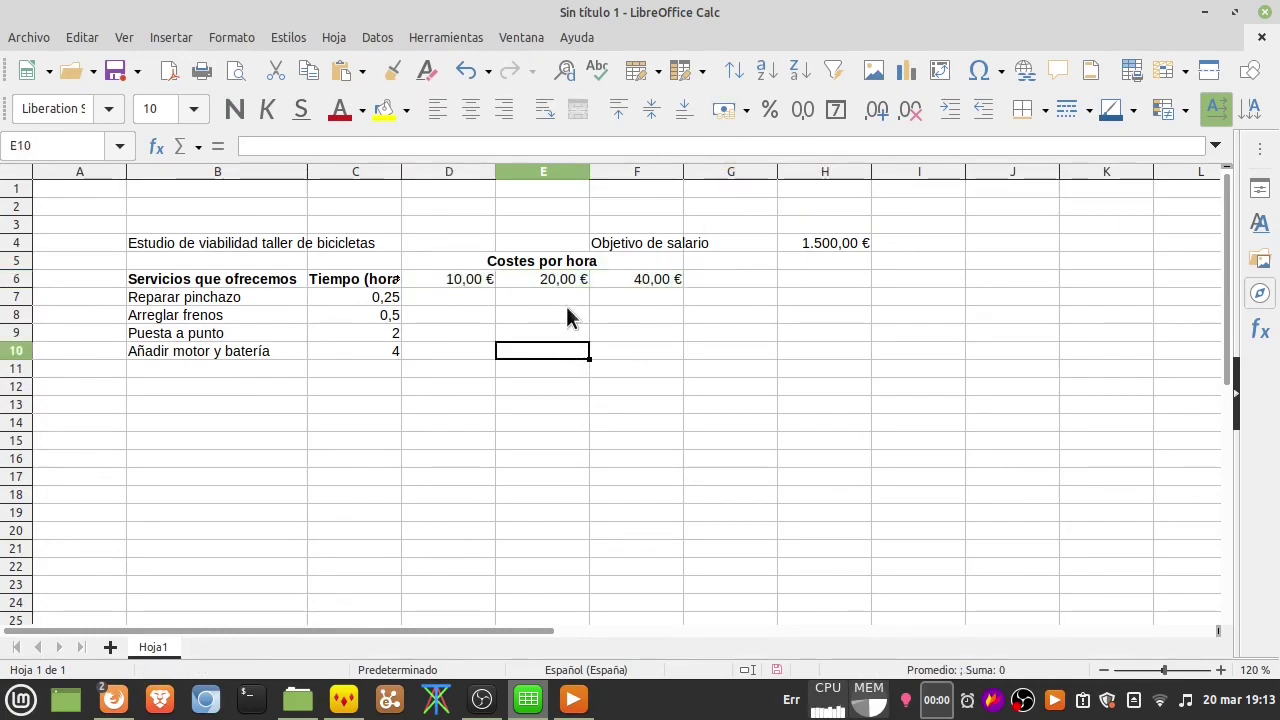
Enter the formula =D6*C7 in D7 to calculate the Reparar pinchazo cost at the first hourly rate.
click(448, 296)
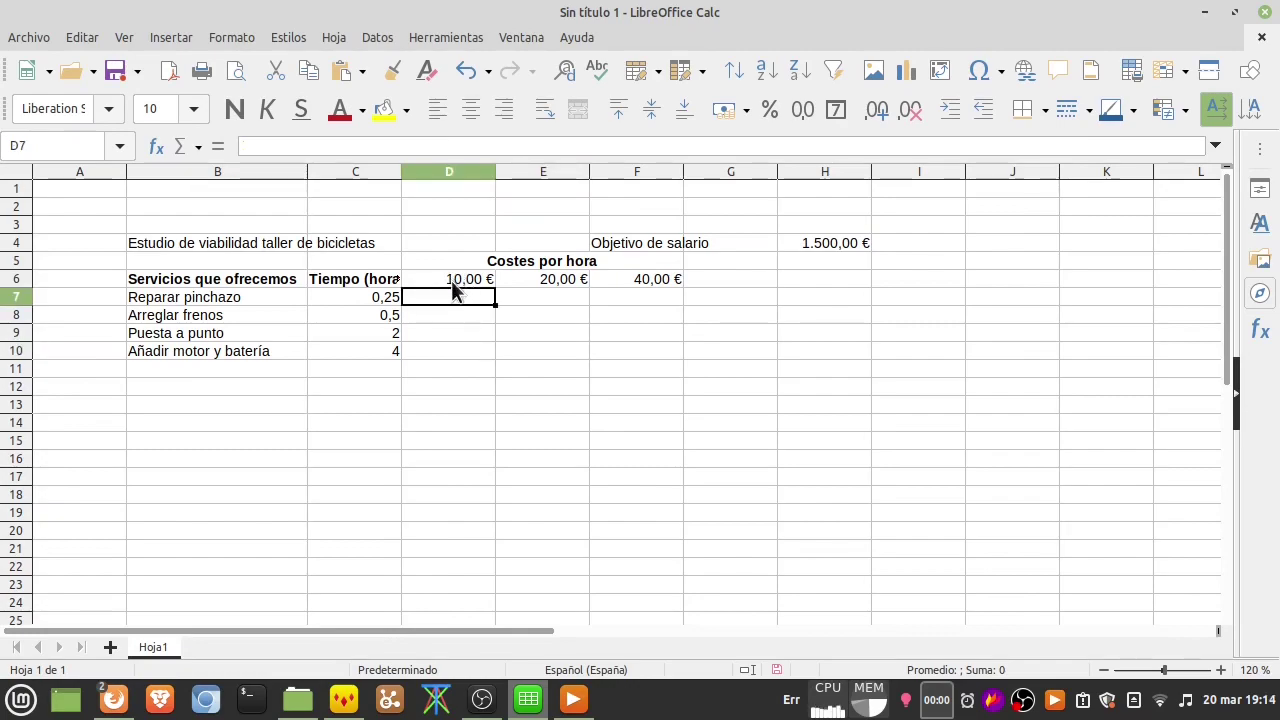
click(456, 284)
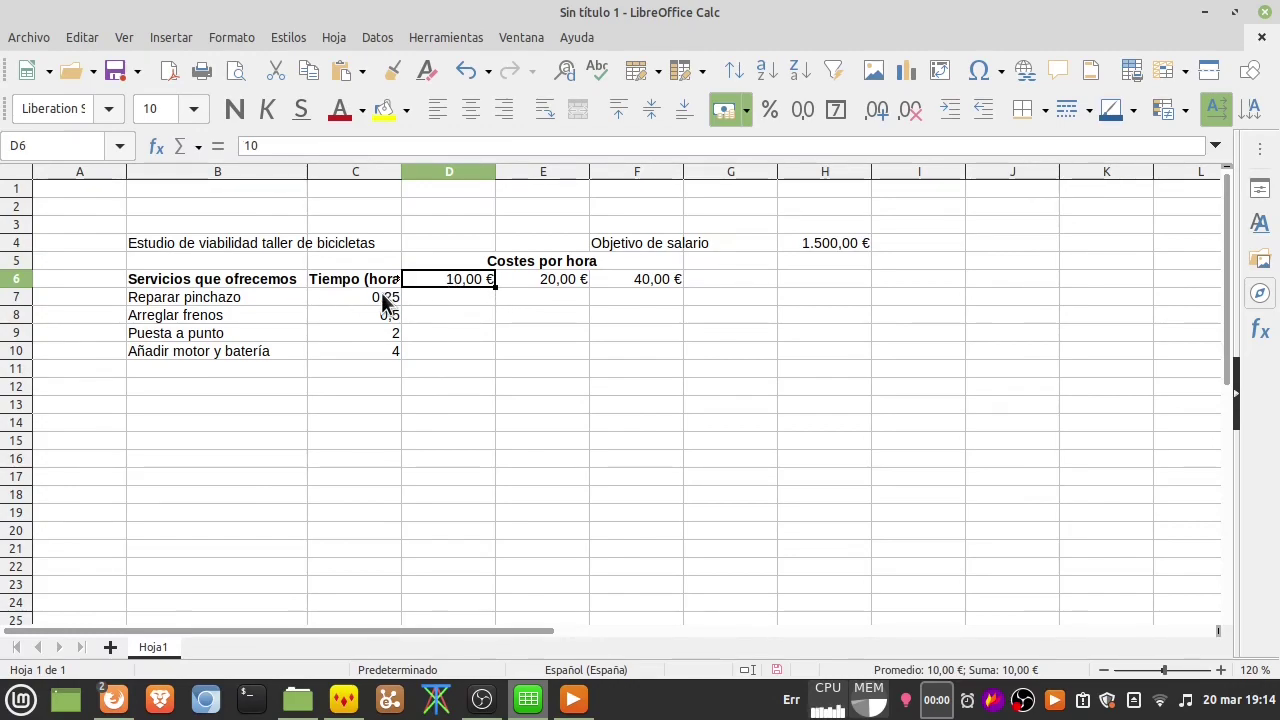
click(452, 300)
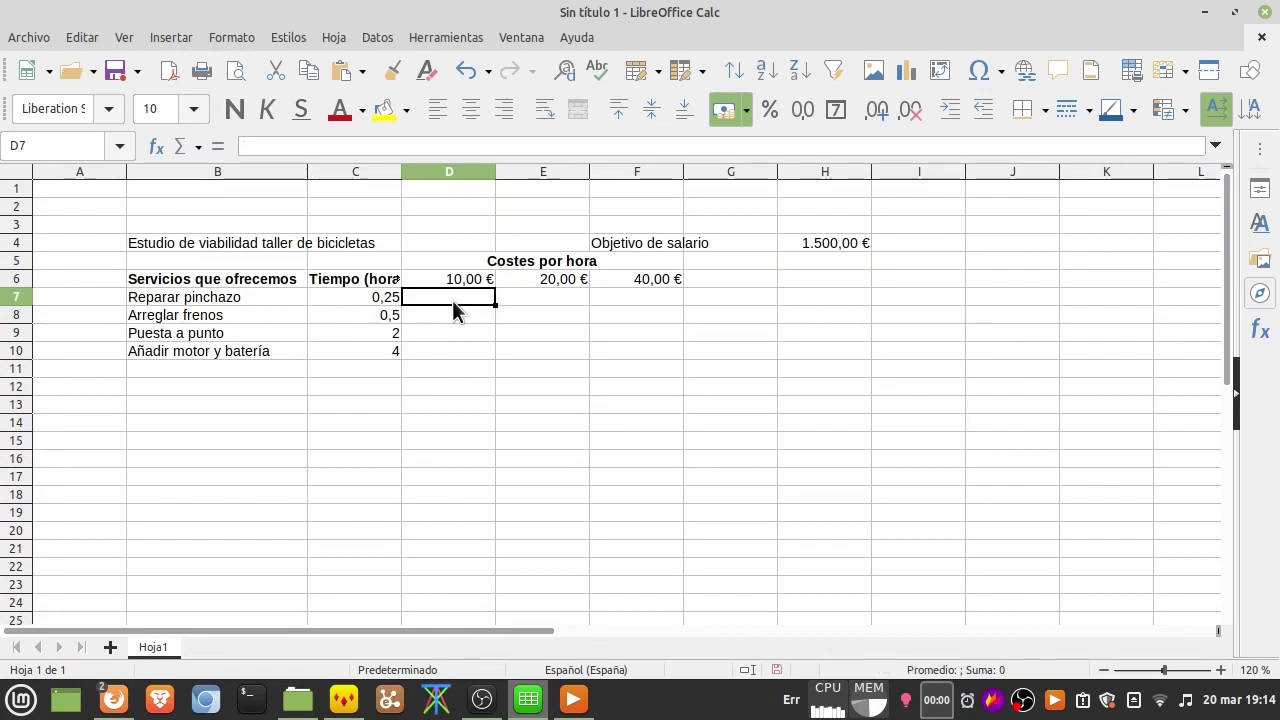
text(=)
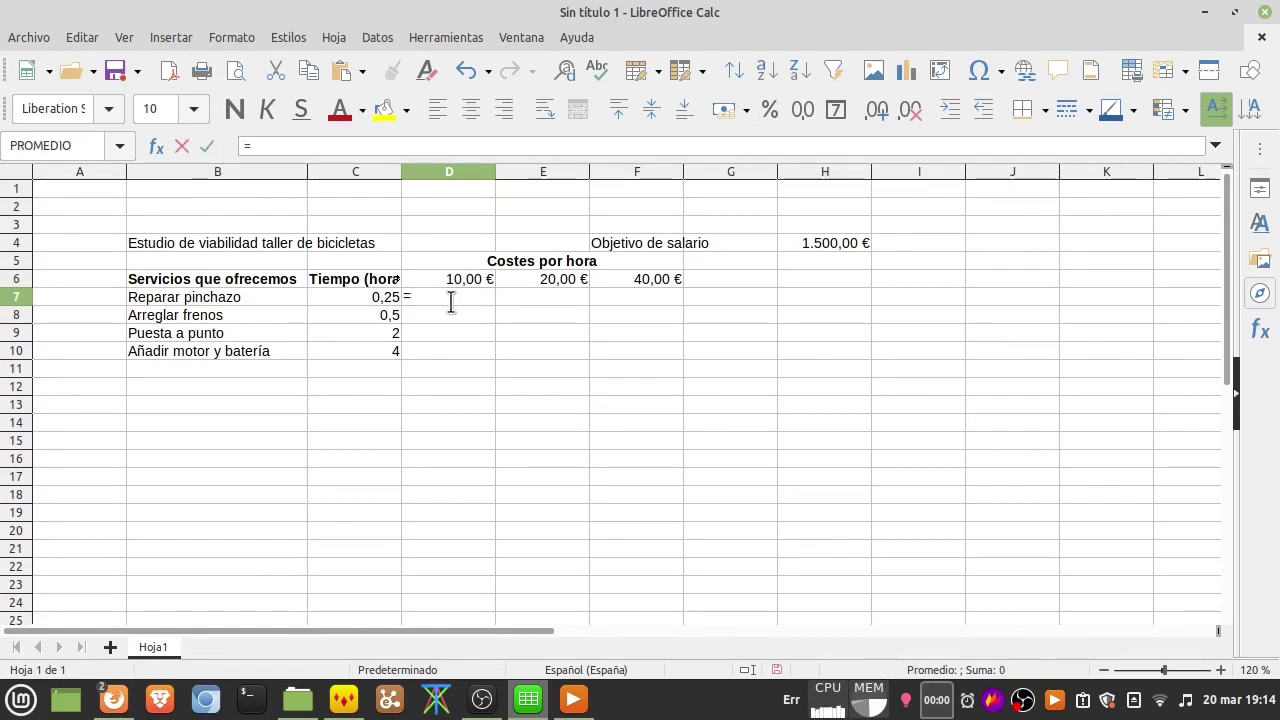
click(459, 281)
text(*)
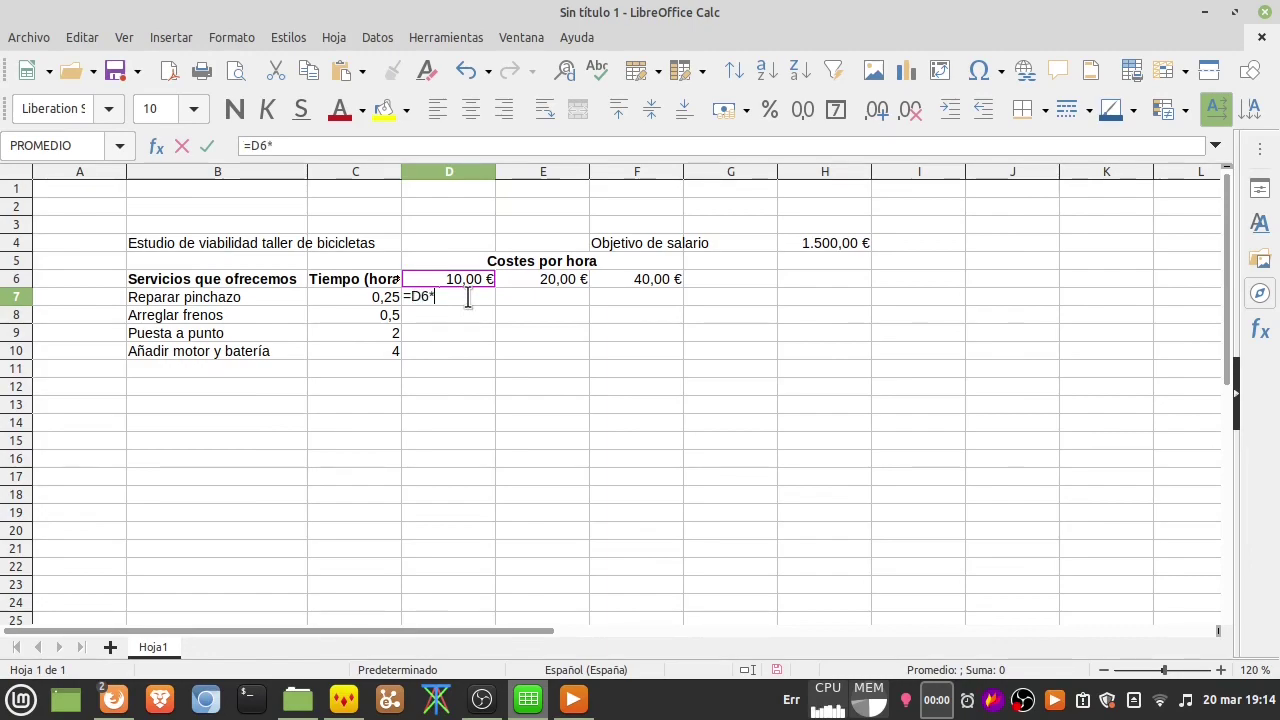
click(360, 297)
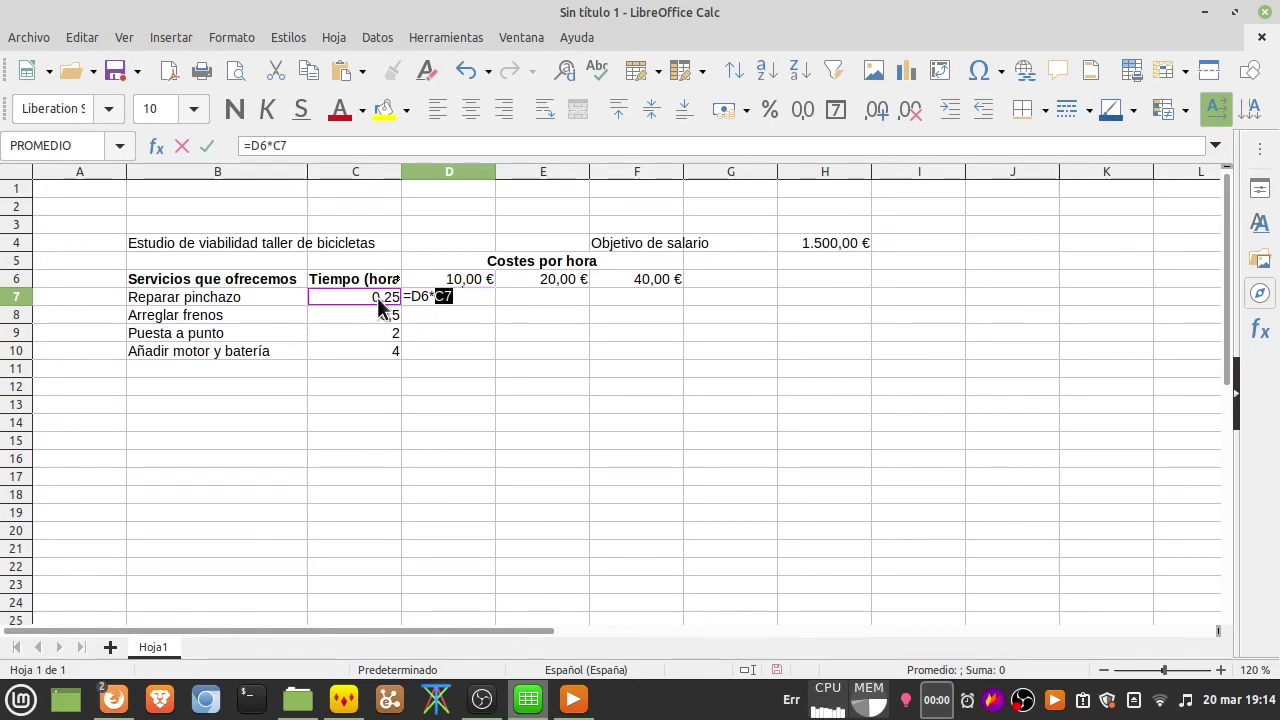
key(Return)
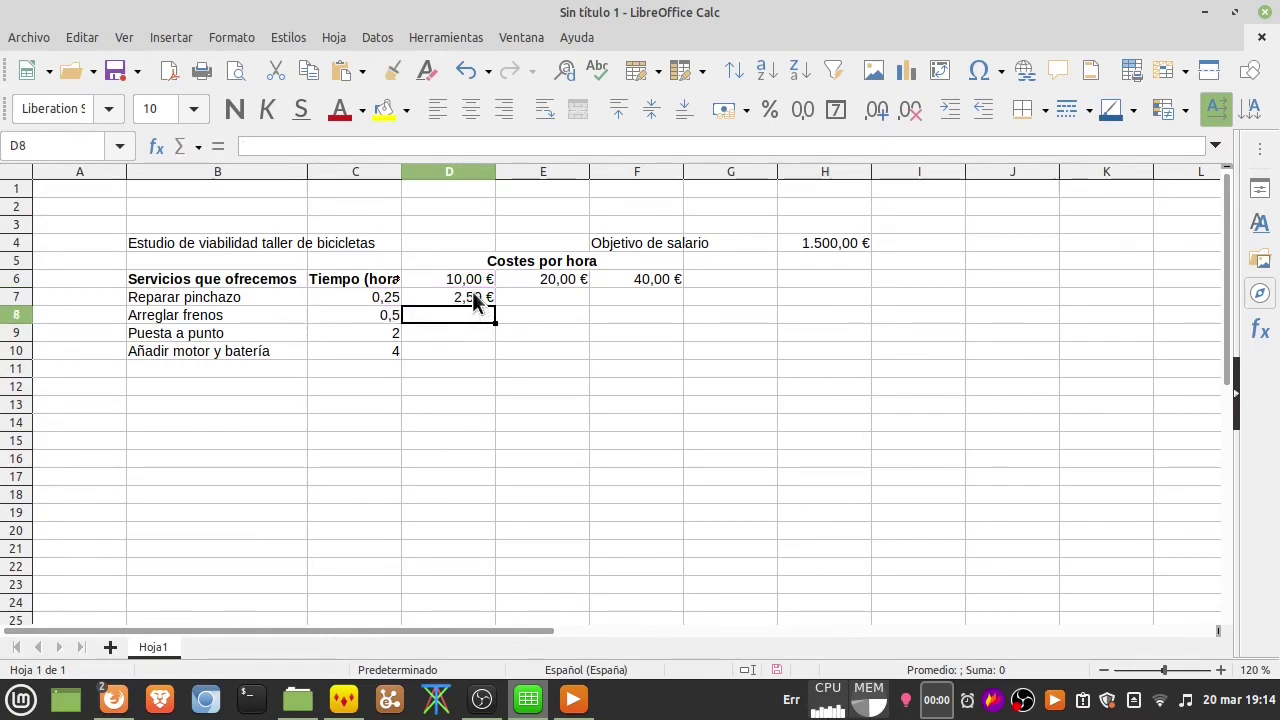
Fill the D7 formula down to D10 and check the cell references of the copied formula in D8.
click(476, 296)
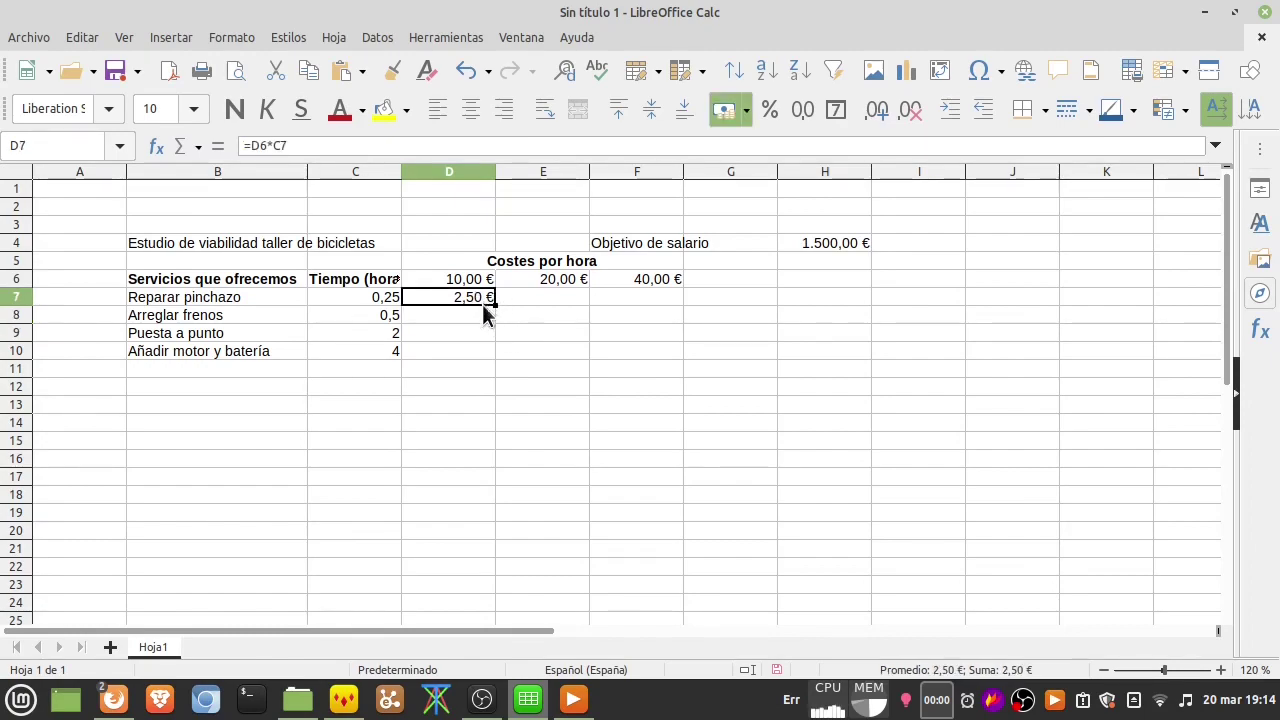
drag(495, 304, 490, 353)
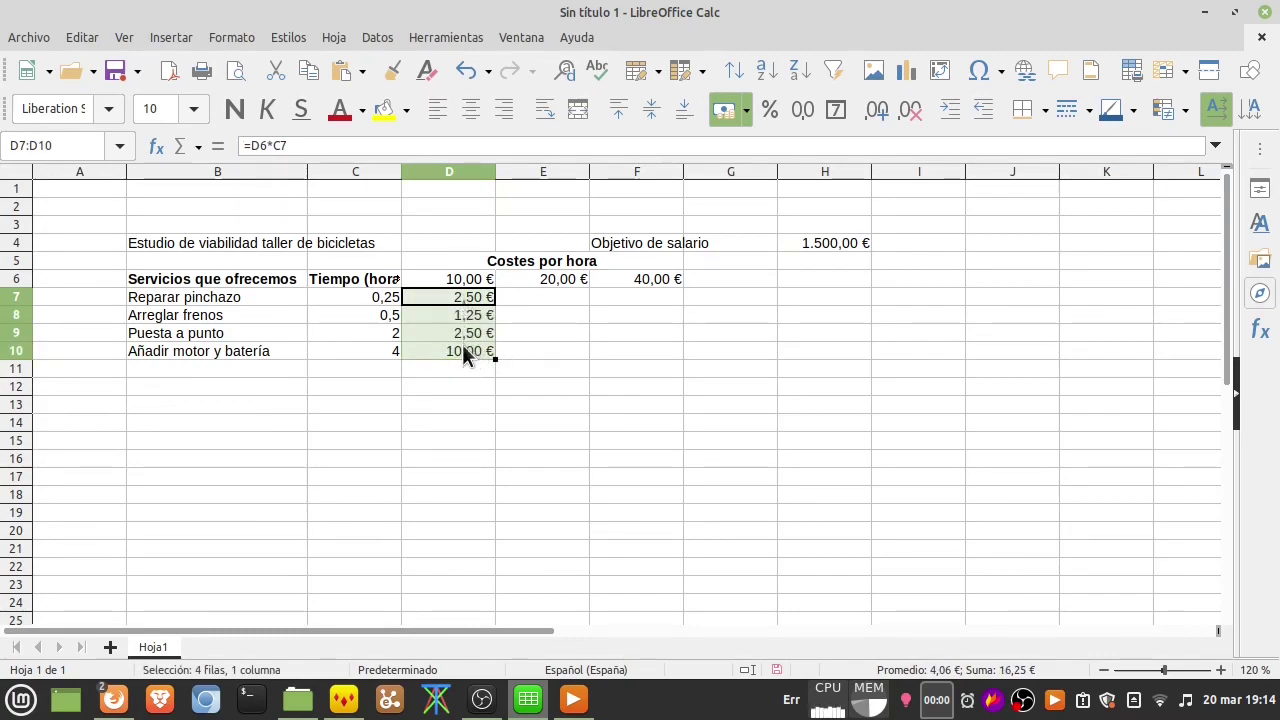
double_click(463, 312)
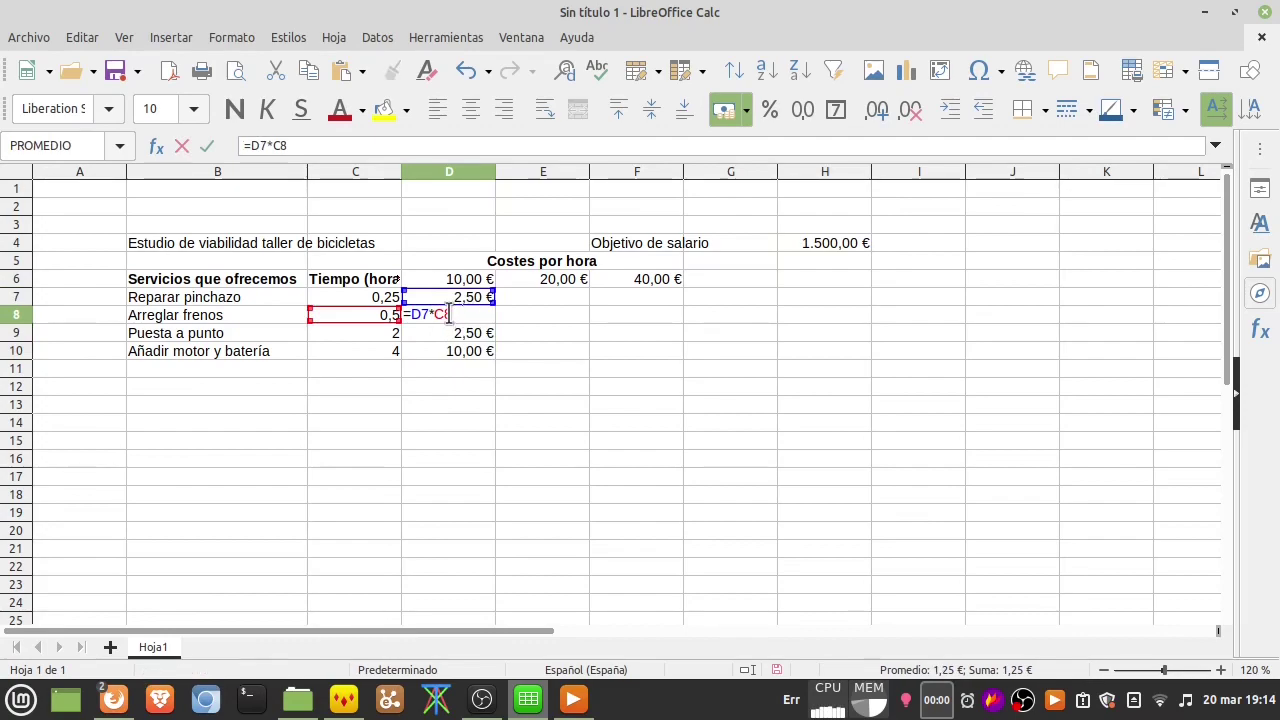
double_click(442, 314)
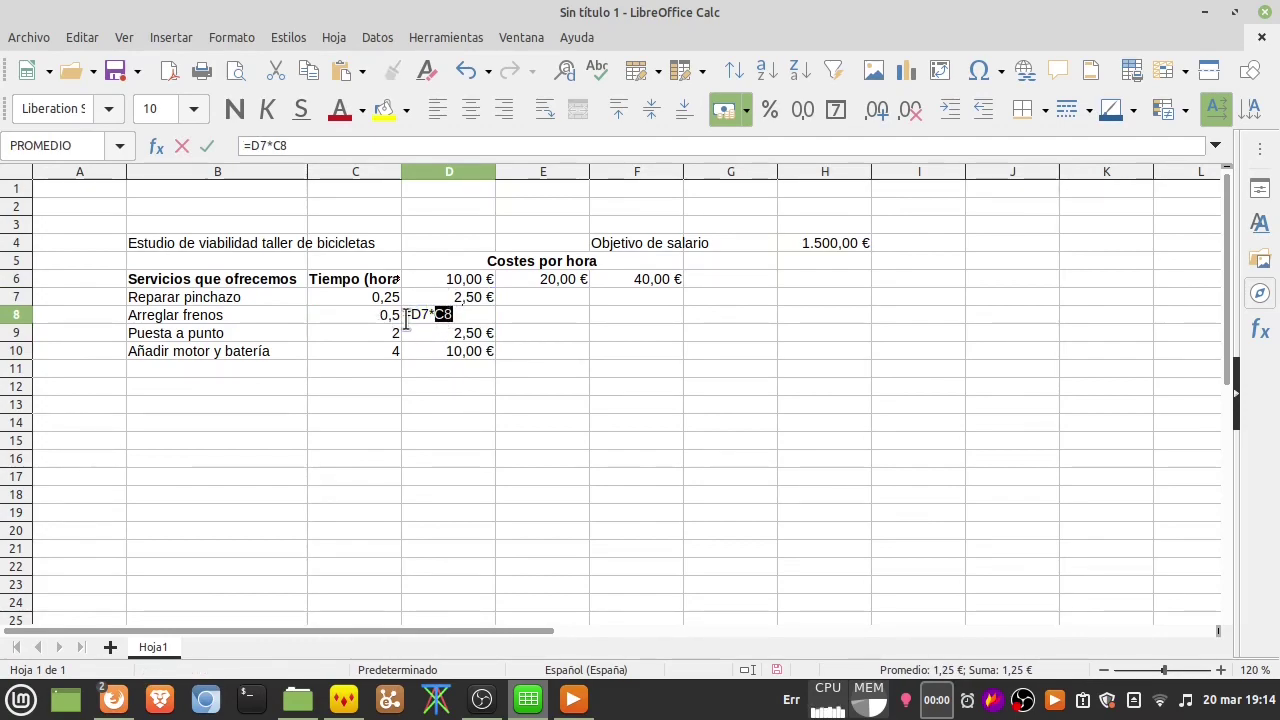
key(Return)
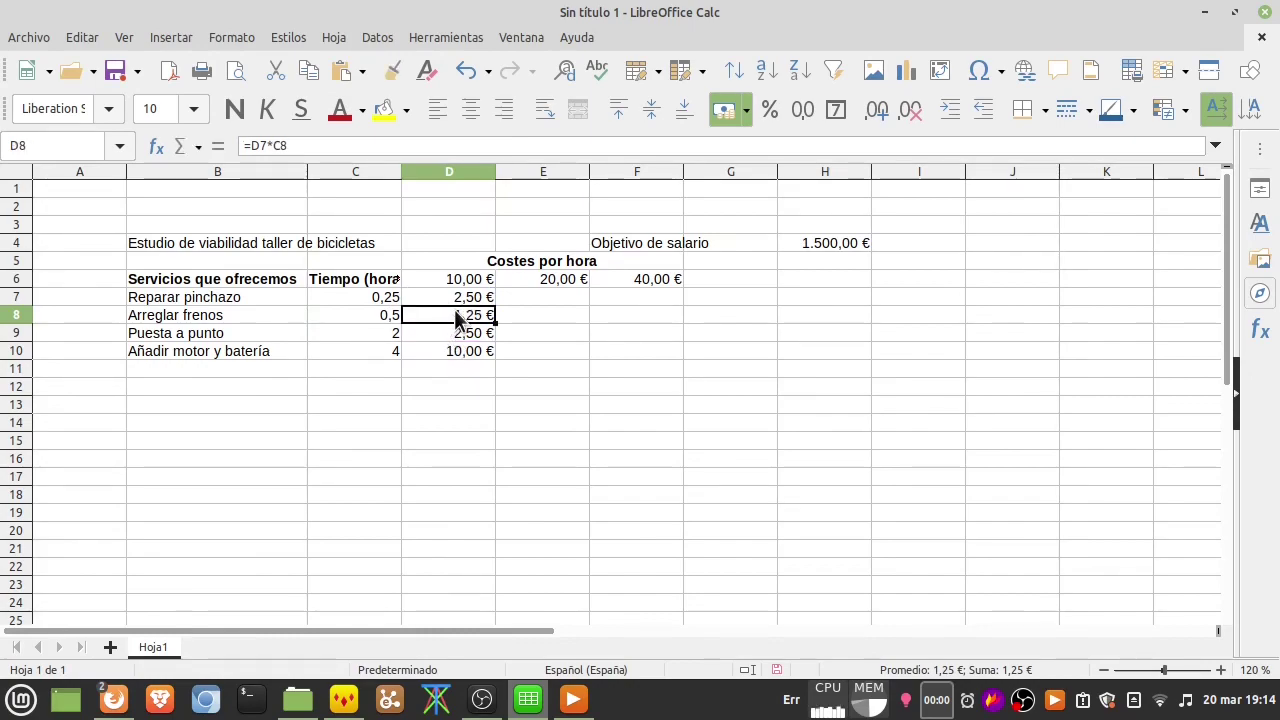
double_click(454, 311)
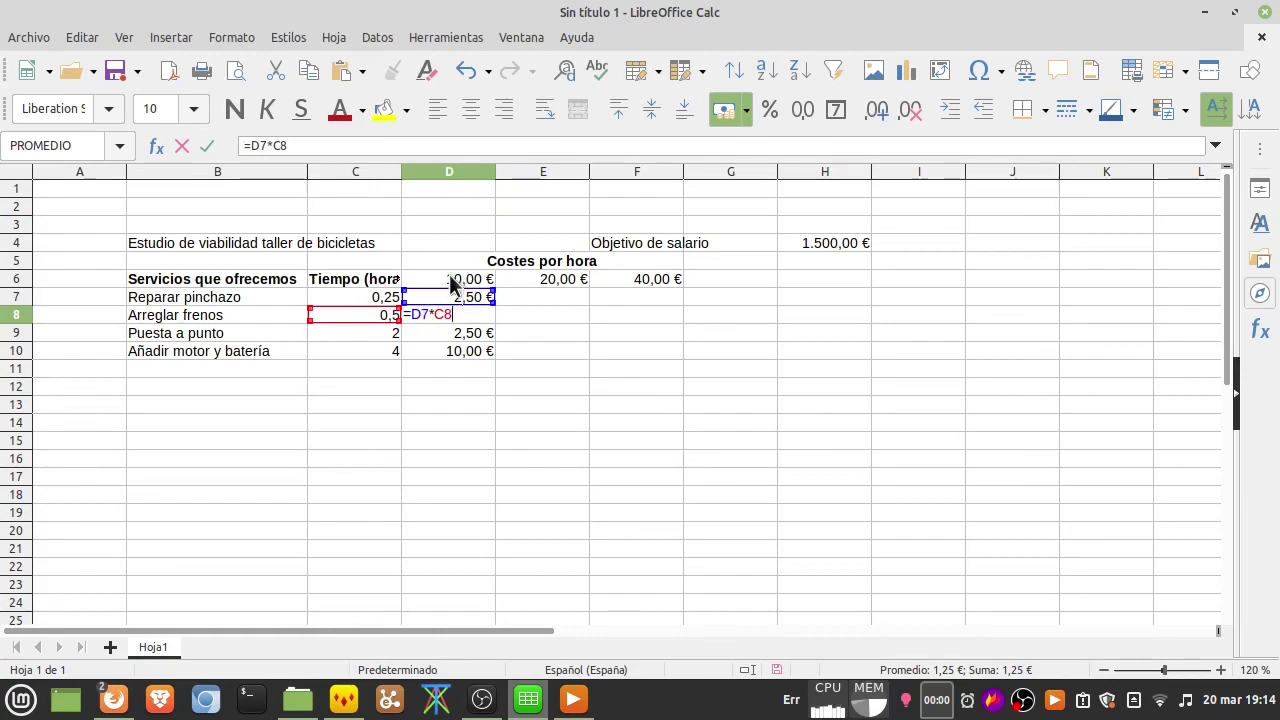
key(Return)
click(461, 318)
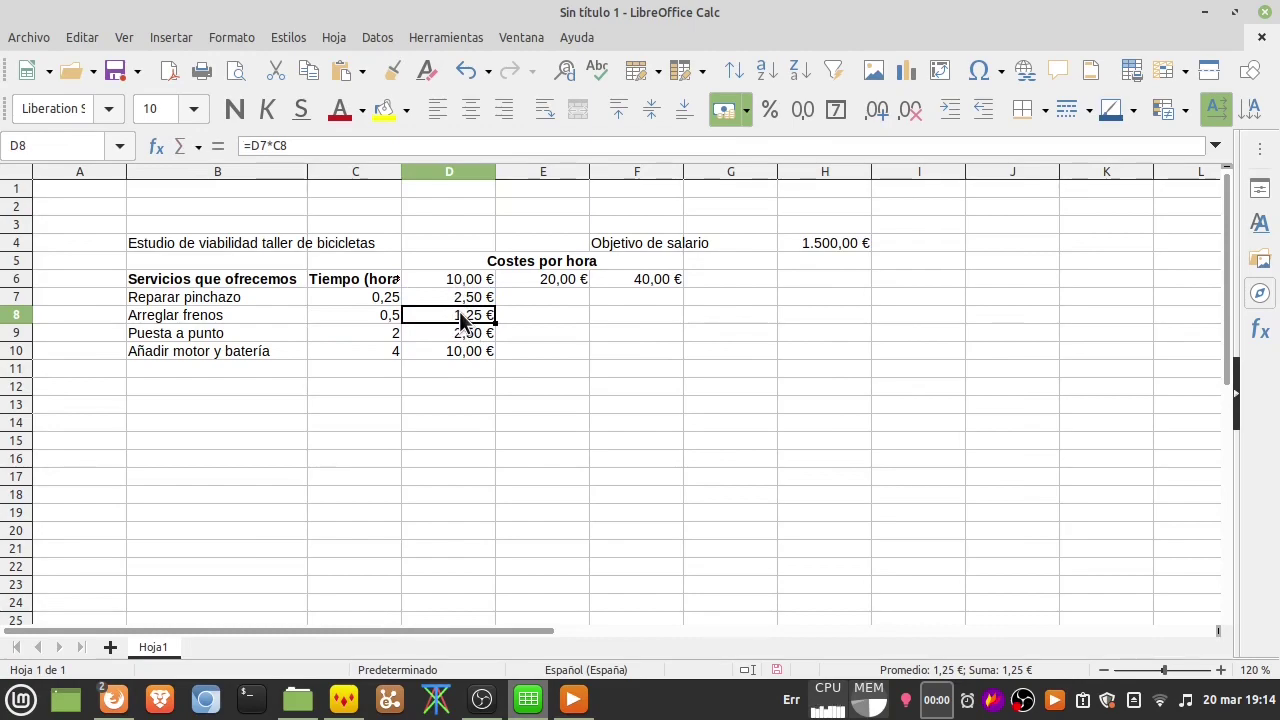
Fix the row of the hourly rate by changing the D7 formula to =D$6*C7, and fill it down to D10.
click(461, 300)
double_click(418, 298)
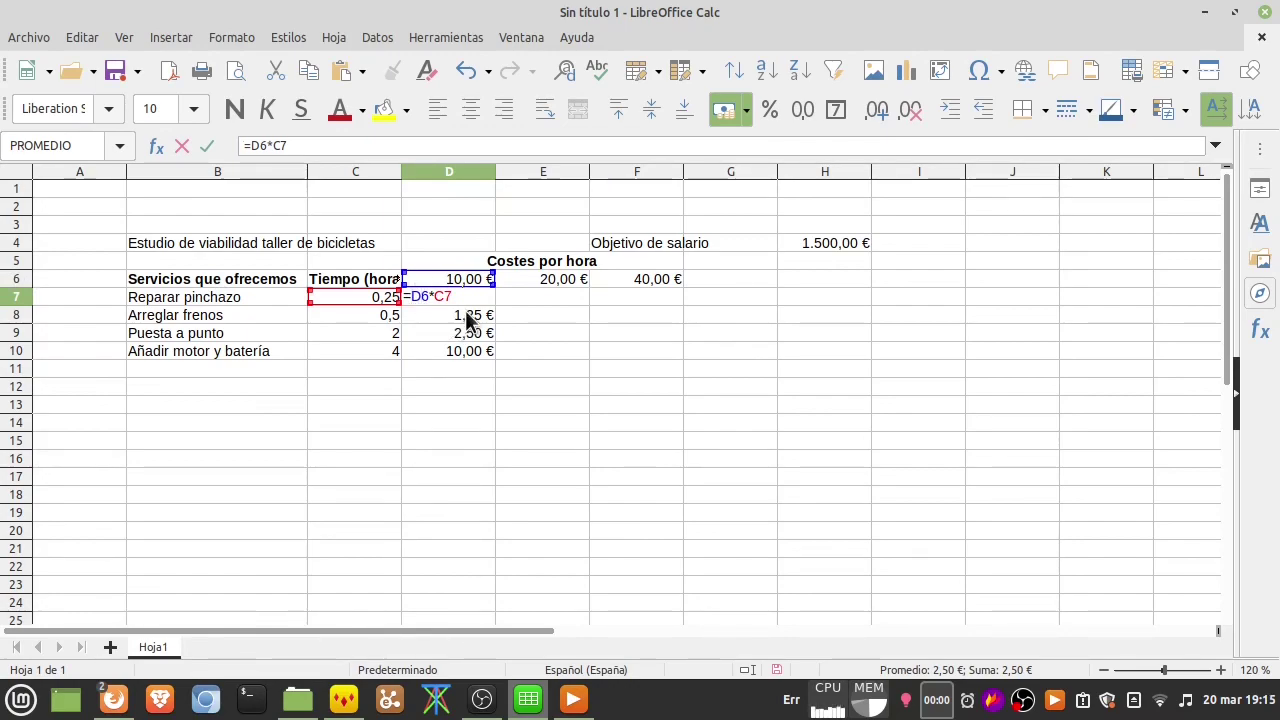
text($)
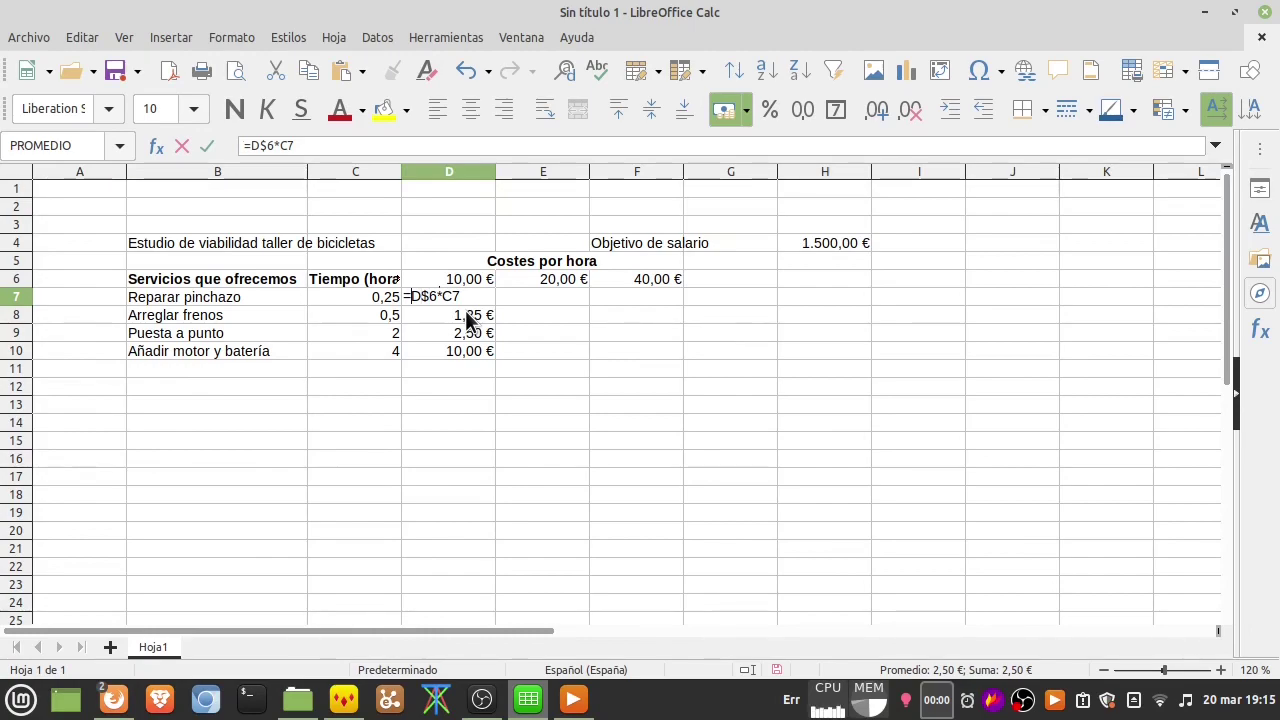
key(Return)
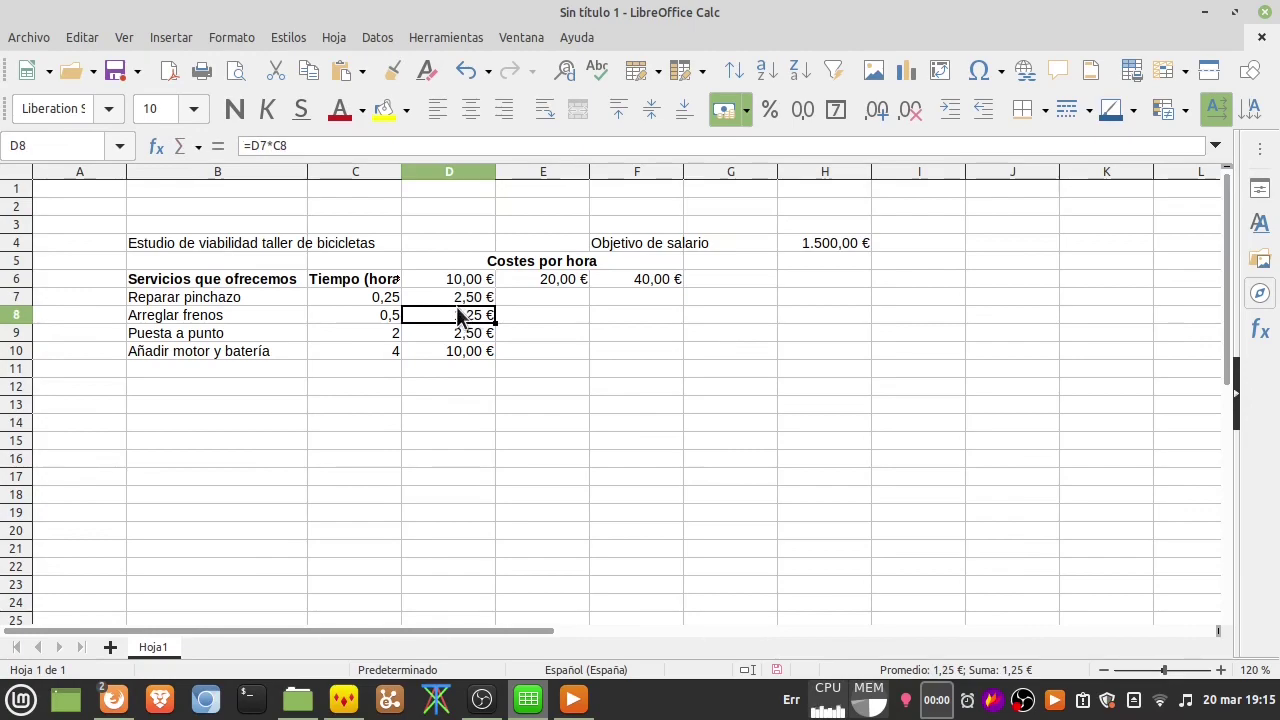
click(470, 298)
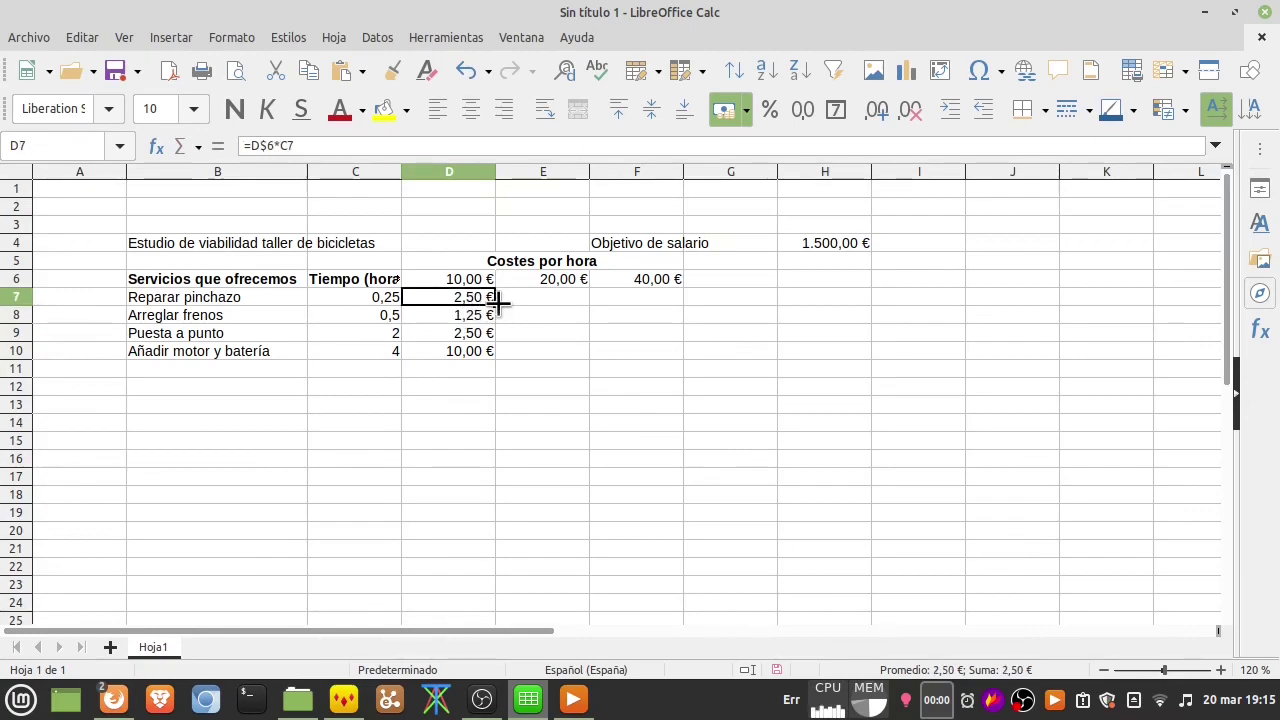
double_click(495, 306)
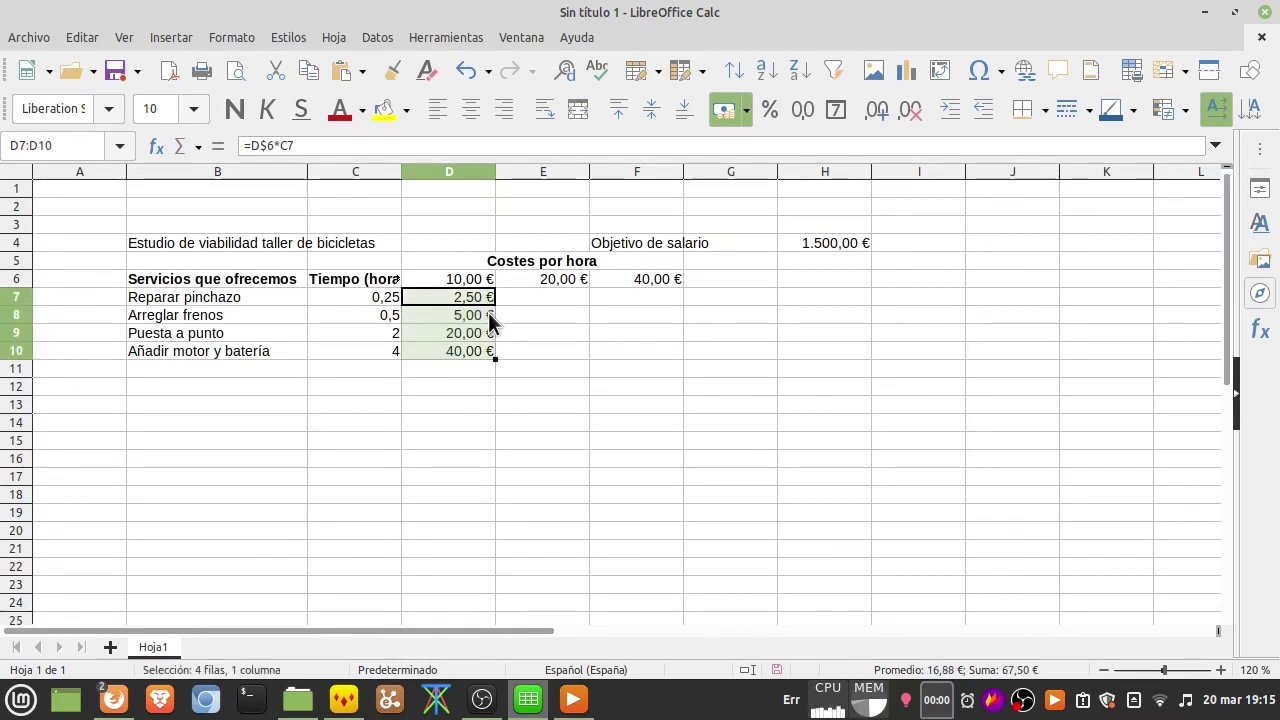
Check which cells the copied formula in D10 for Añadir motor y batería refers to.
click(481, 366)
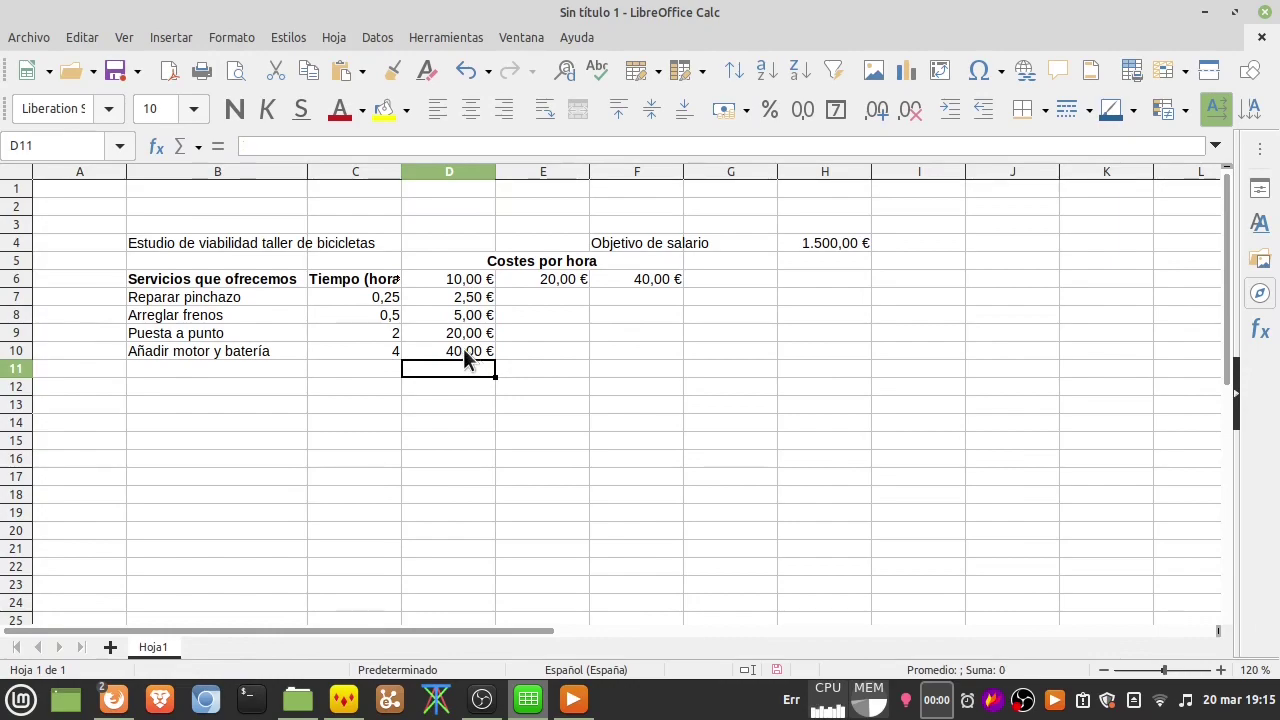
double_click(464, 351)
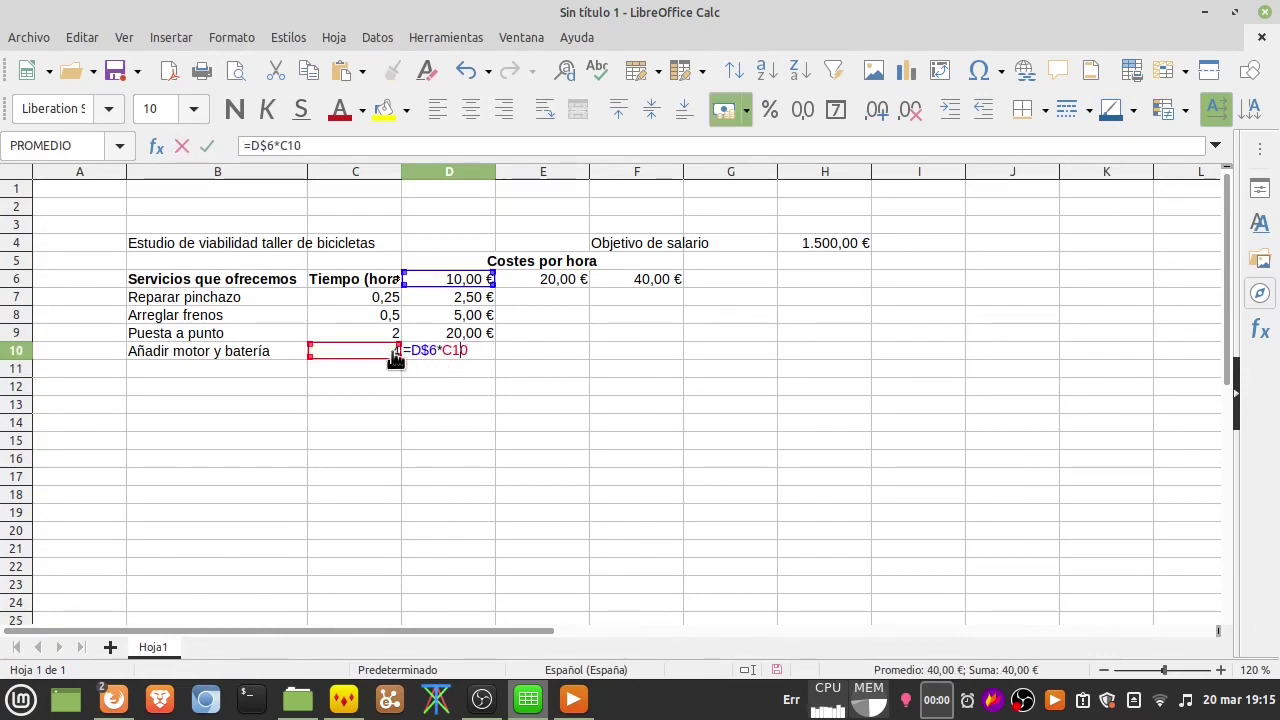
key(Escape)
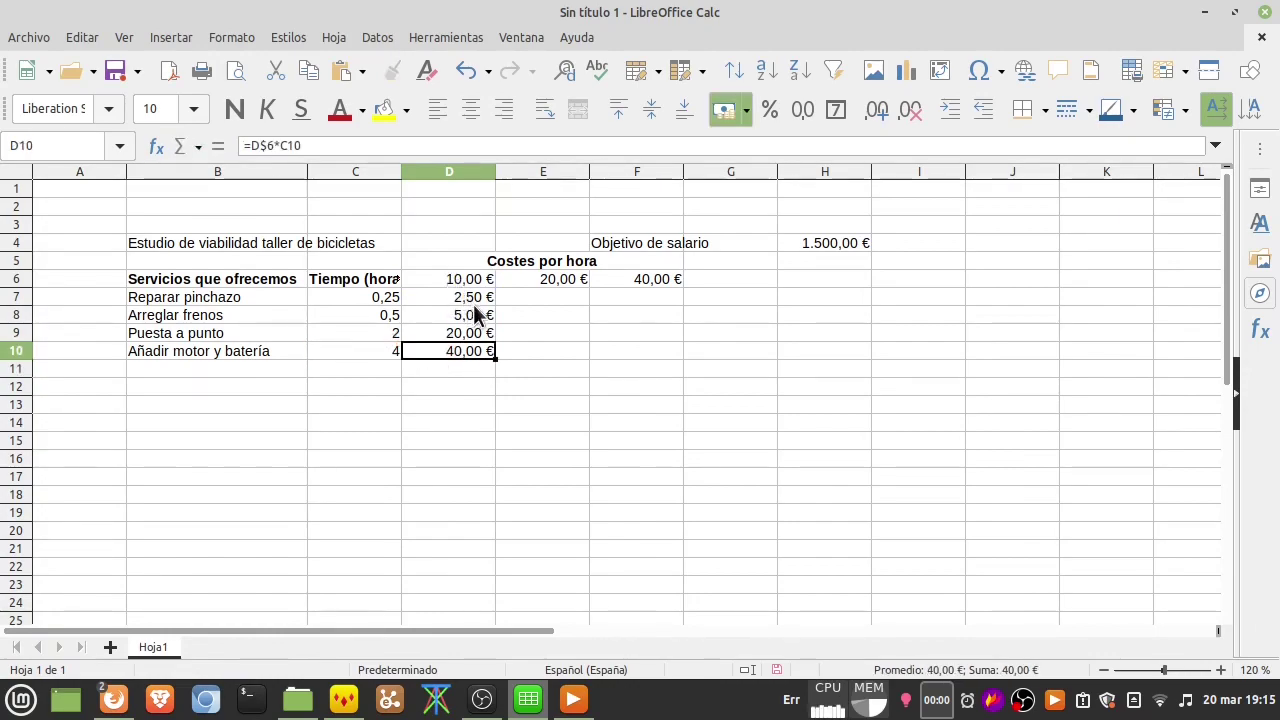
Examine the fixed row reference in the D7 formula and the hourly rates it relates to in D6:F6.
double_click(474, 297)
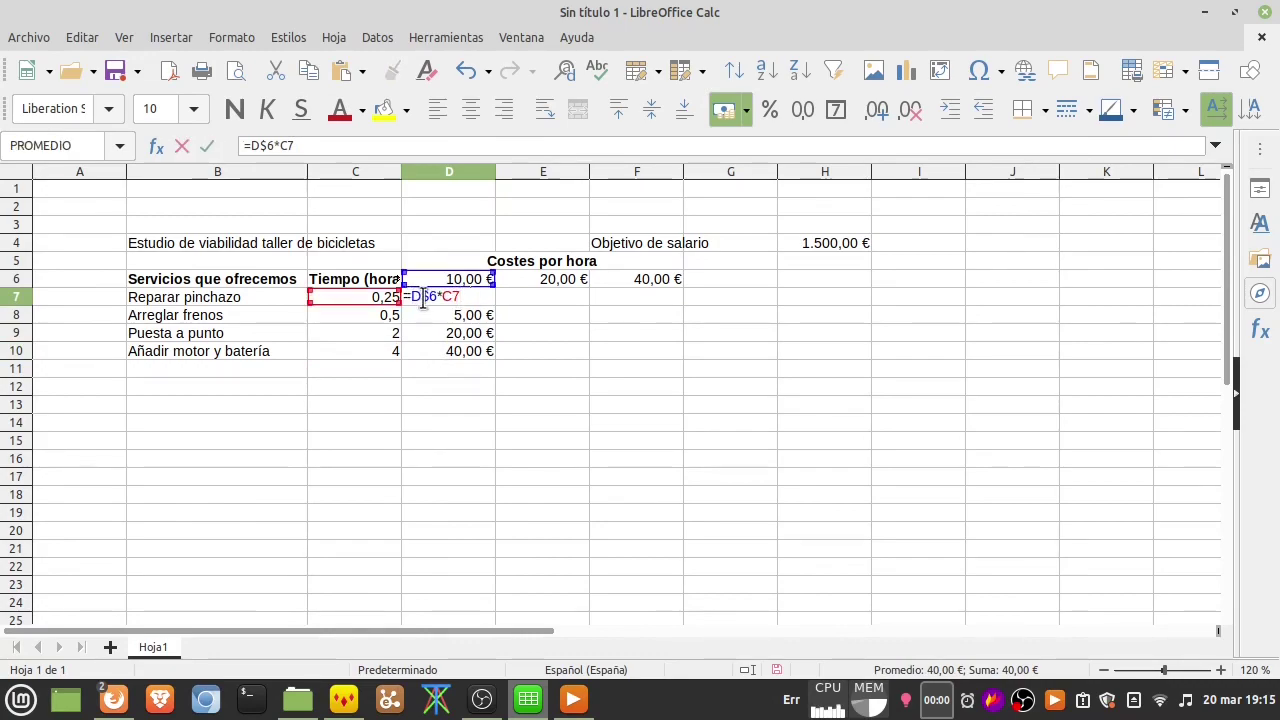
drag(421, 297, 433, 297)
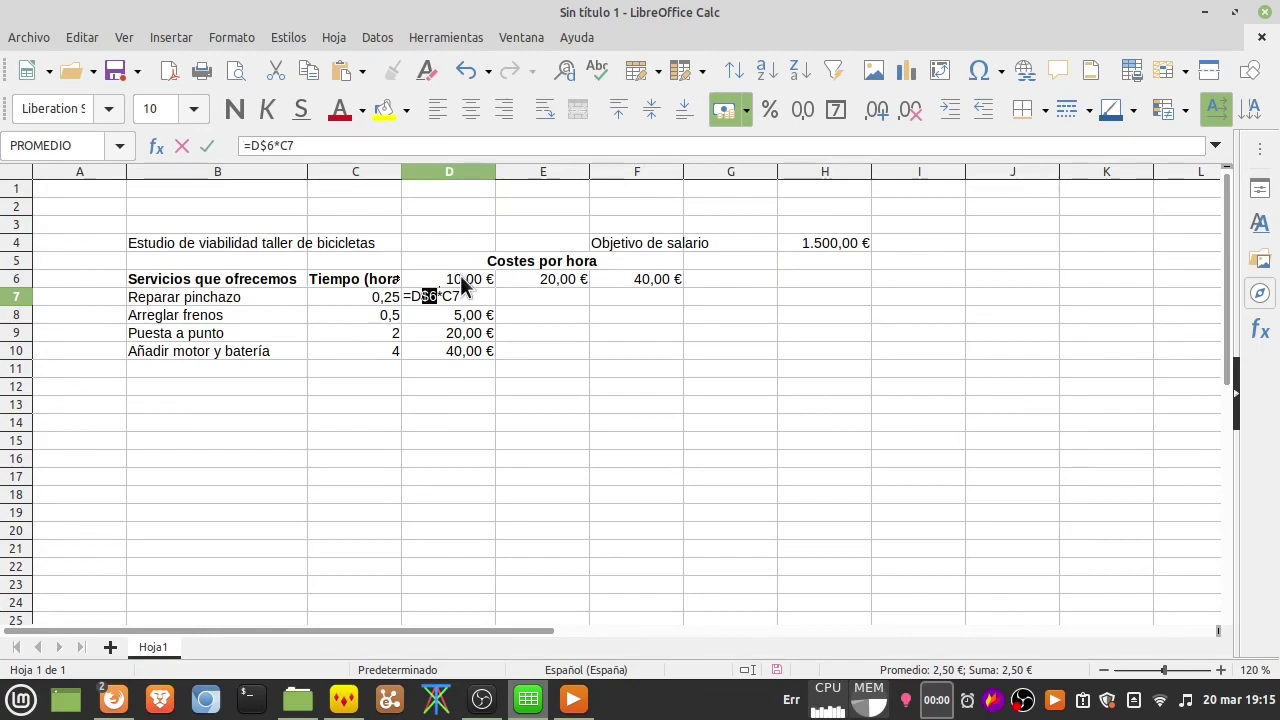
click(461, 280)
drag(461, 280, 661, 276)
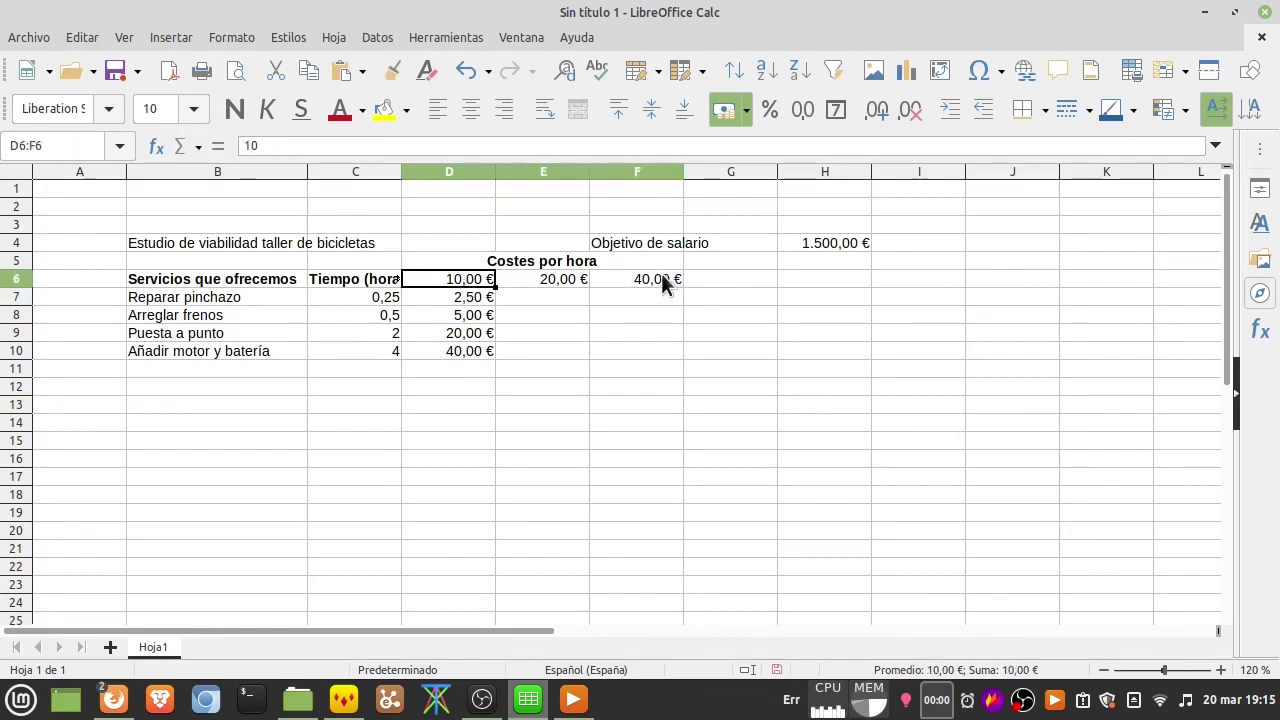
click(600, 300)
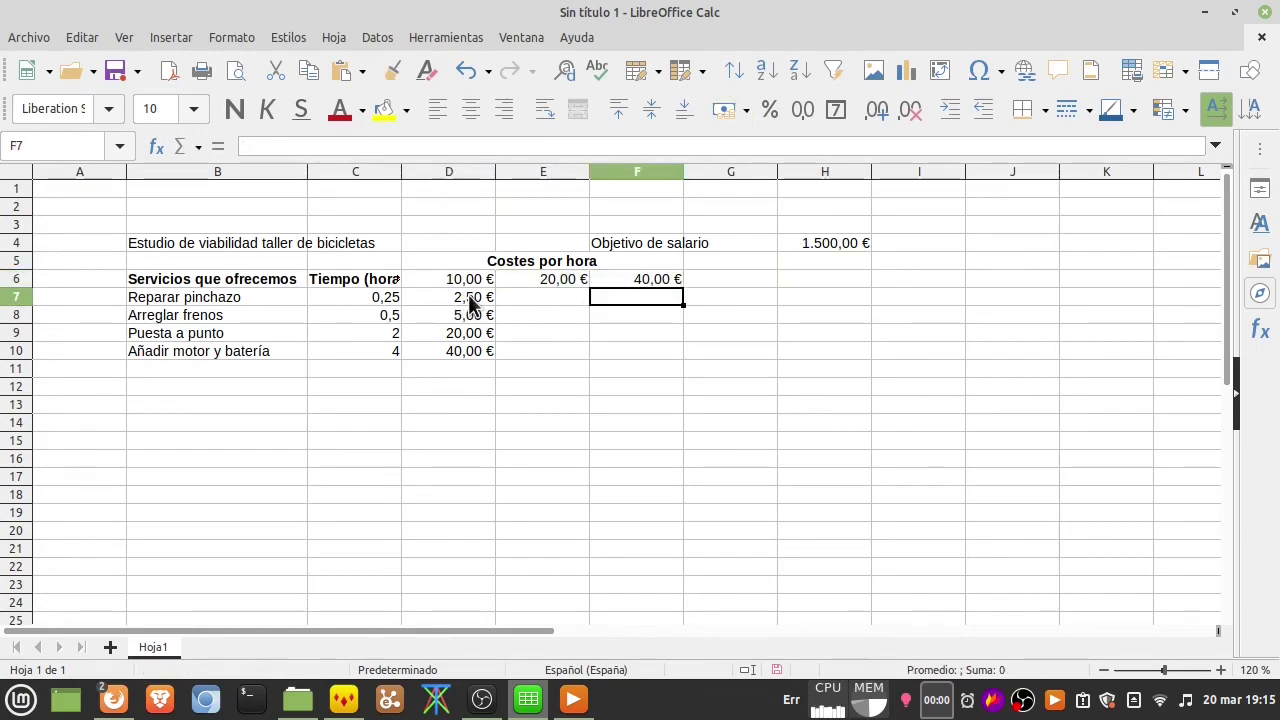
Copy the D7 formula across to E7 and check which cells the copied formula refers to.
click(470, 297)
drag(495, 305, 580, 305)
click(564, 315)
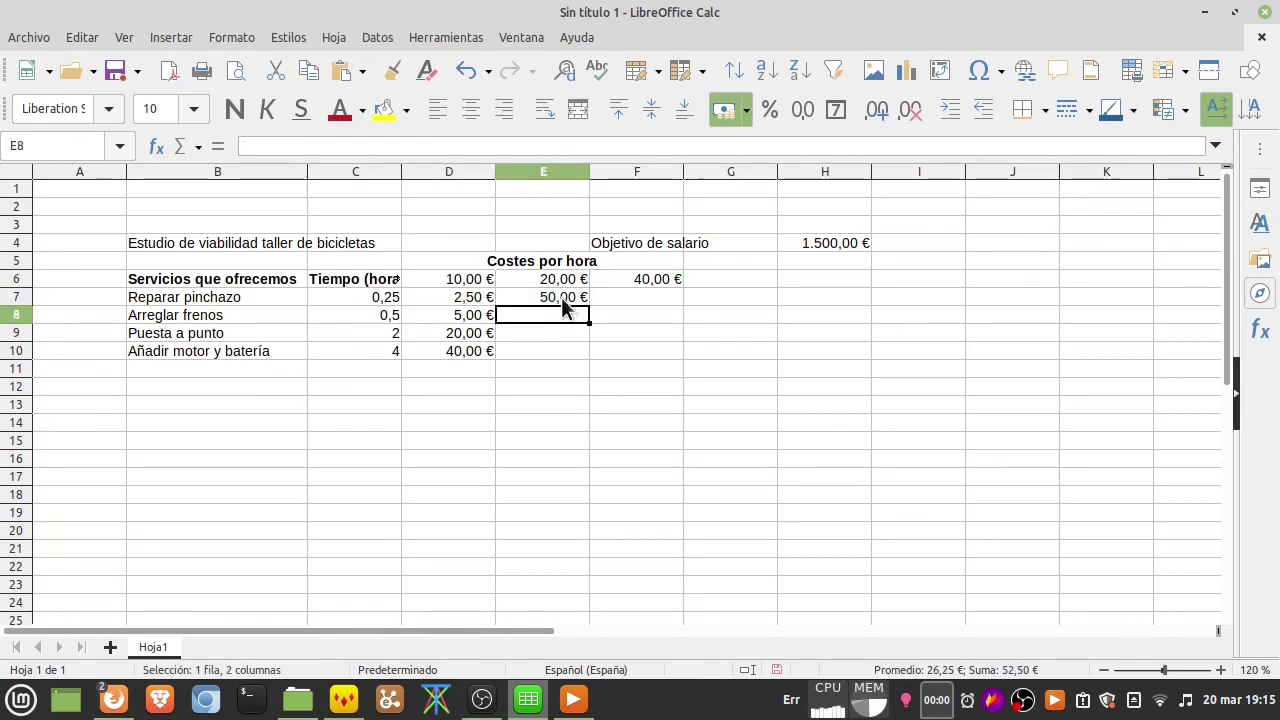
click(561, 297)
double_click(561, 297)
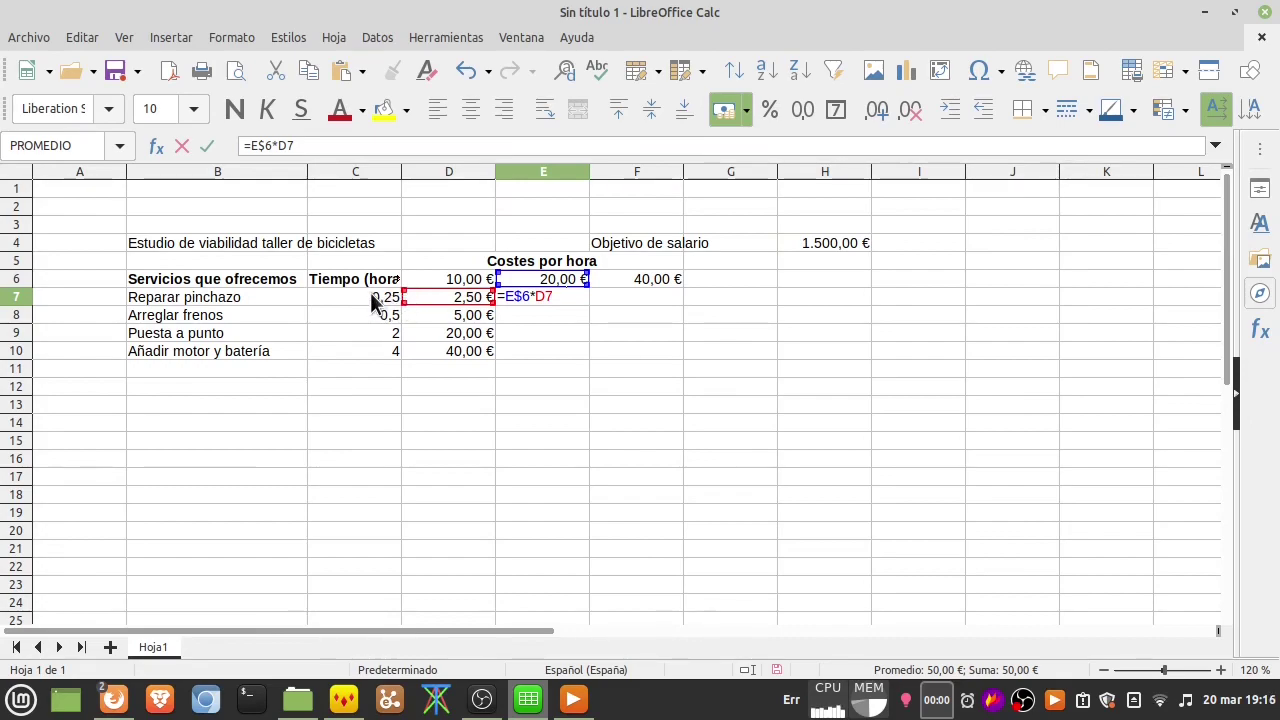
key(Return)
Compare the references in the D7 formula with the time column C and the service rows 7 to 10.
click(529, 296)
click(459, 297)
double_click(443, 298)
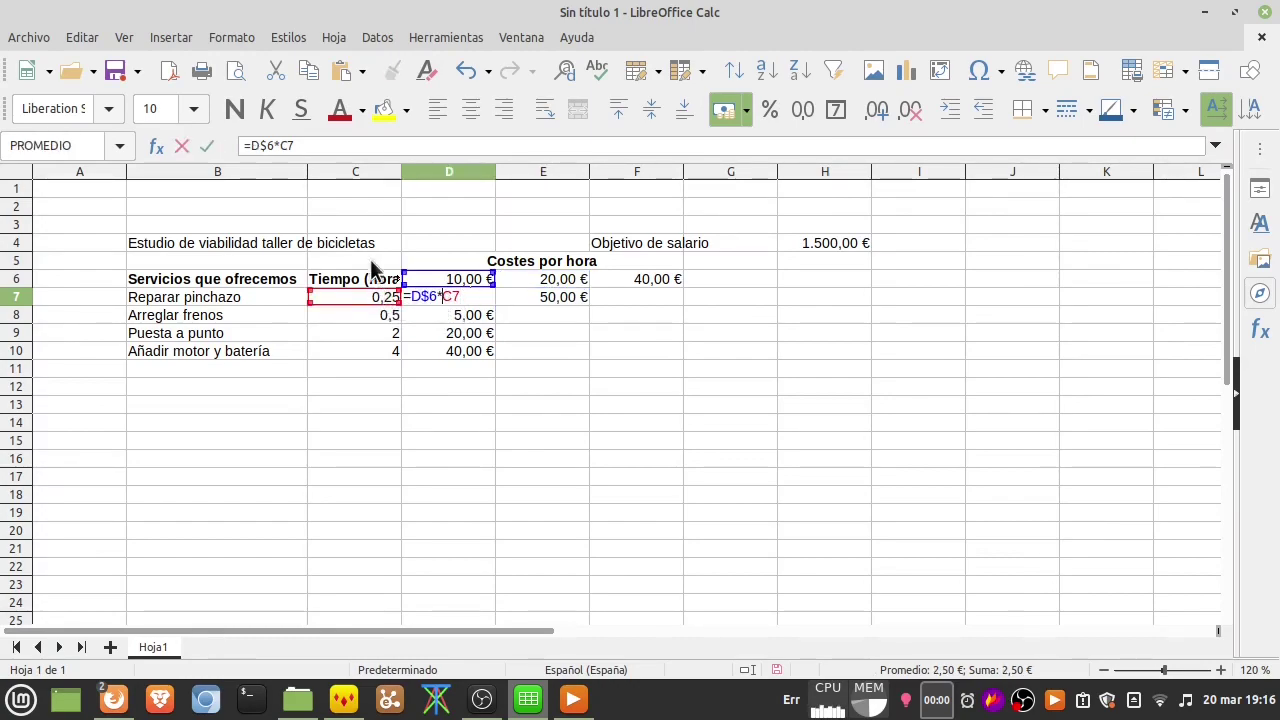
key(Escape)
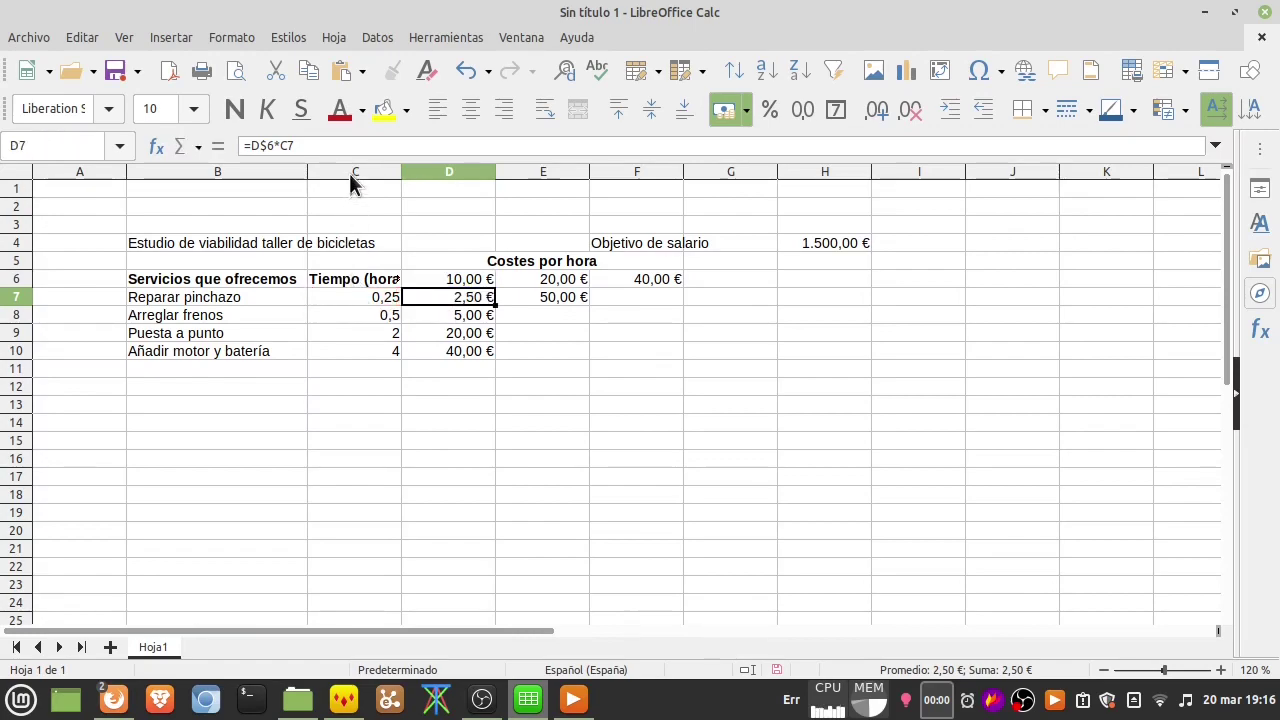
click(349, 171)
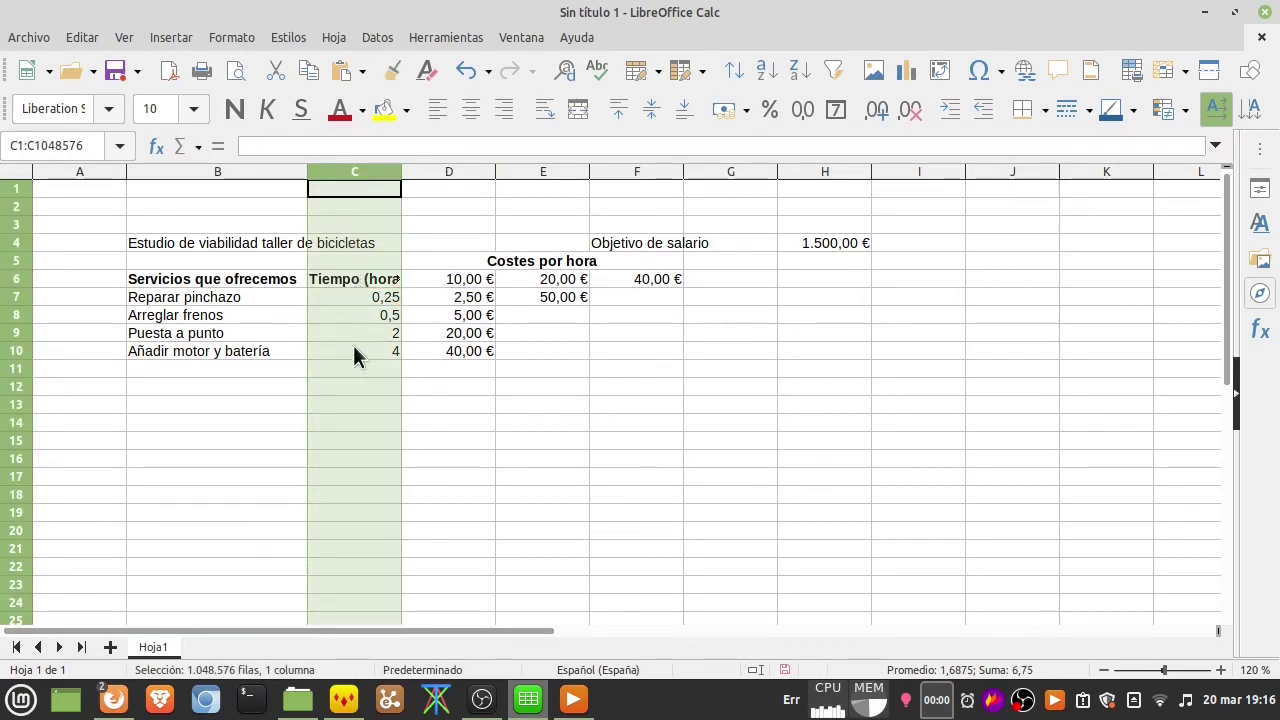
click(18, 297)
click(18, 315)
click(18, 333)
click(18, 351)
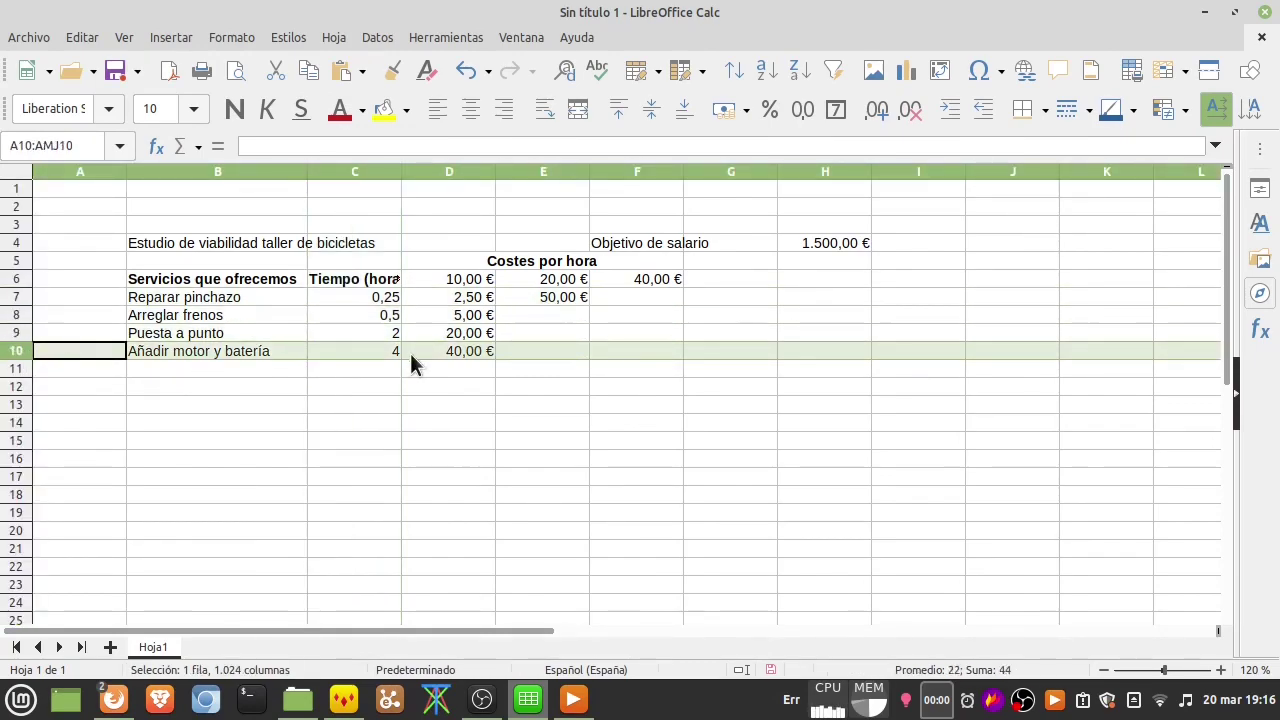
Fix the column of the service time by changing the D7 formula to =D$6*$C7.
double_click(455, 296)
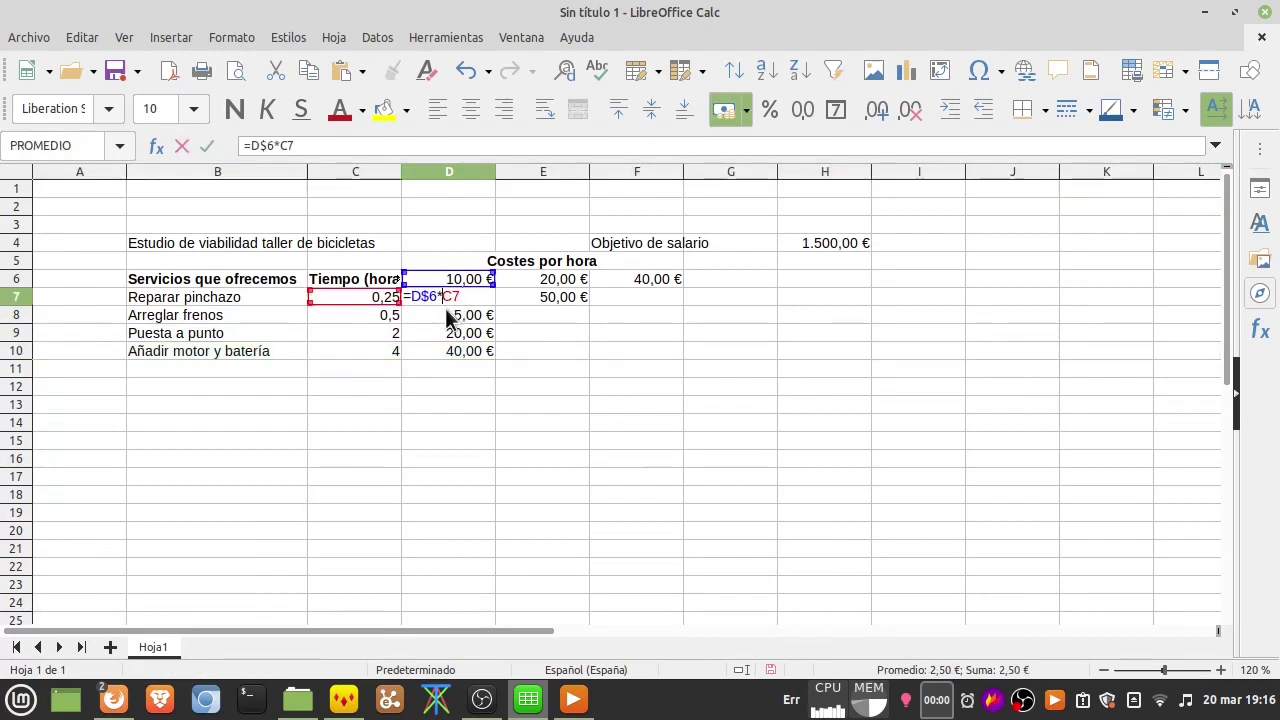
text($)
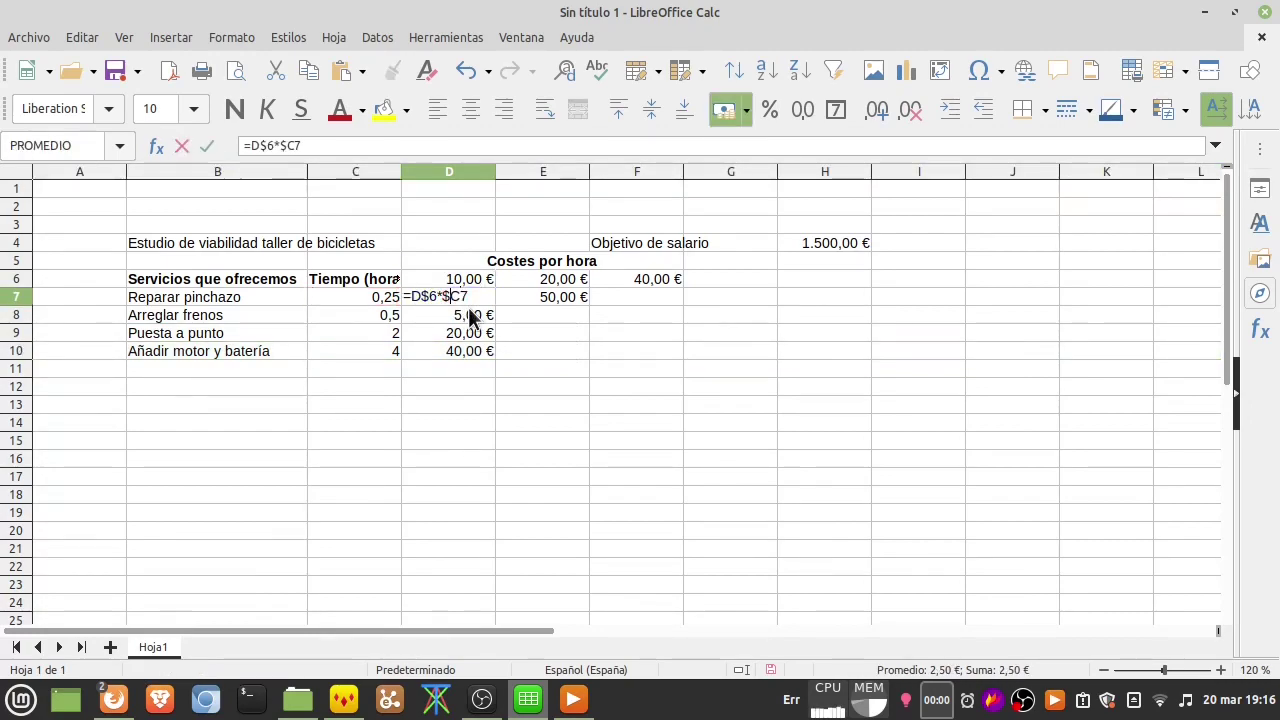
key(Return)
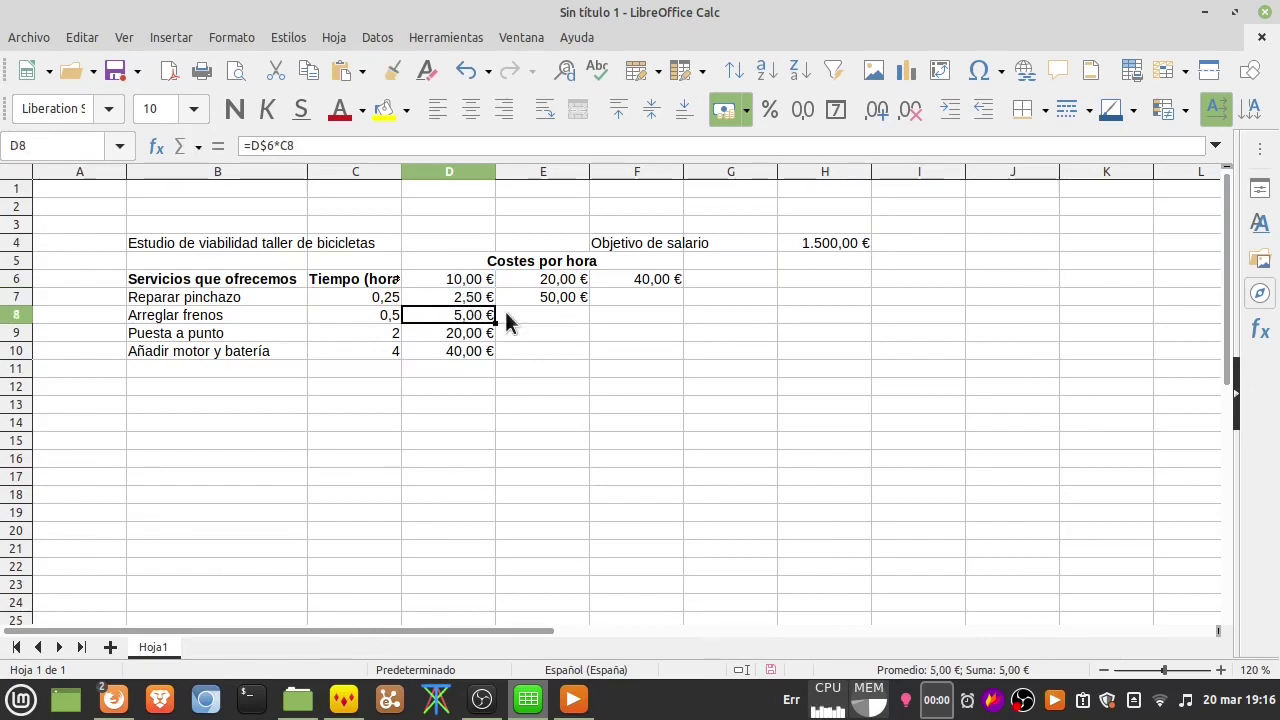
Fill the D7 formula across to E7 and F7, checking the cell references of each copied formula.
click(478, 296)
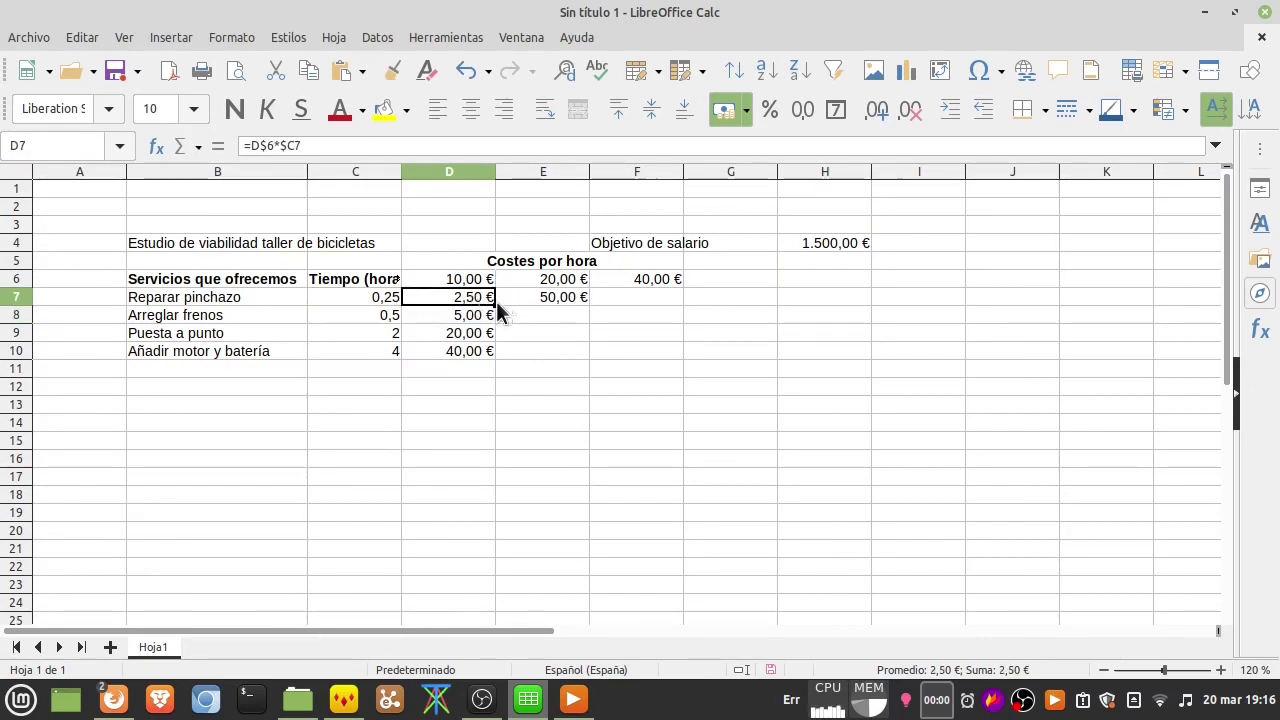
drag(495, 305, 569, 314)
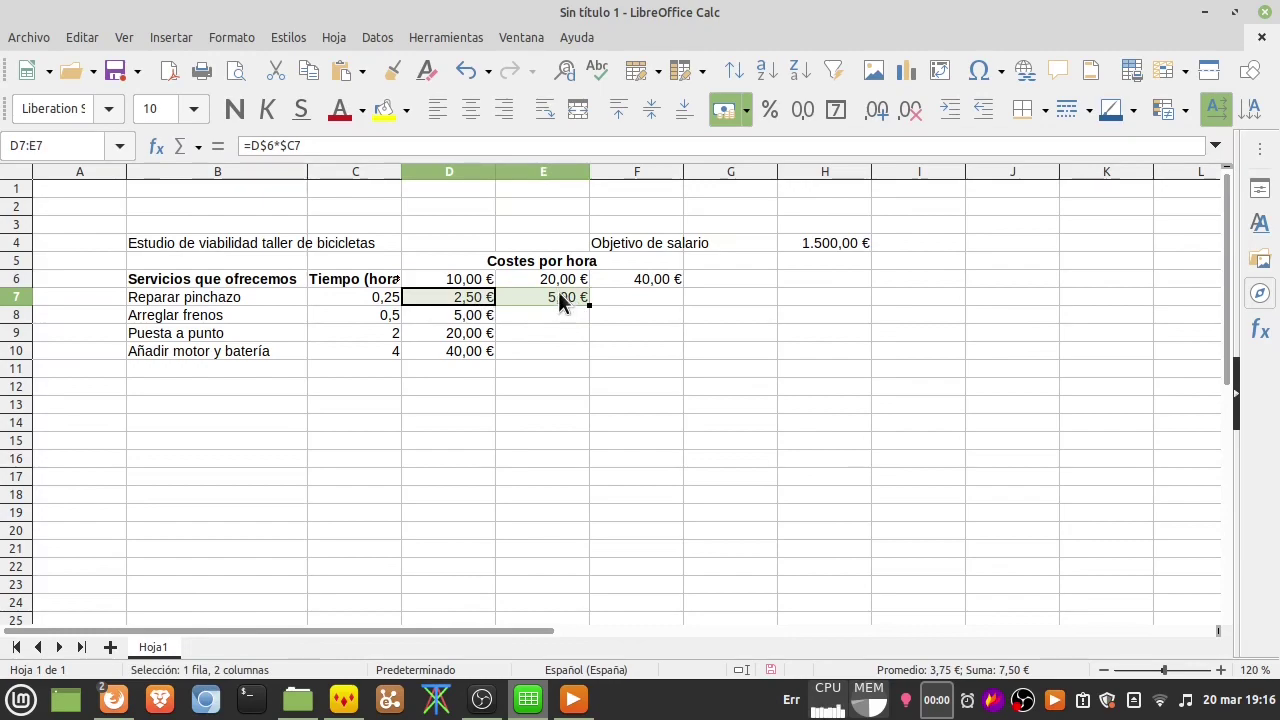
click(558, 291)
key(F2)
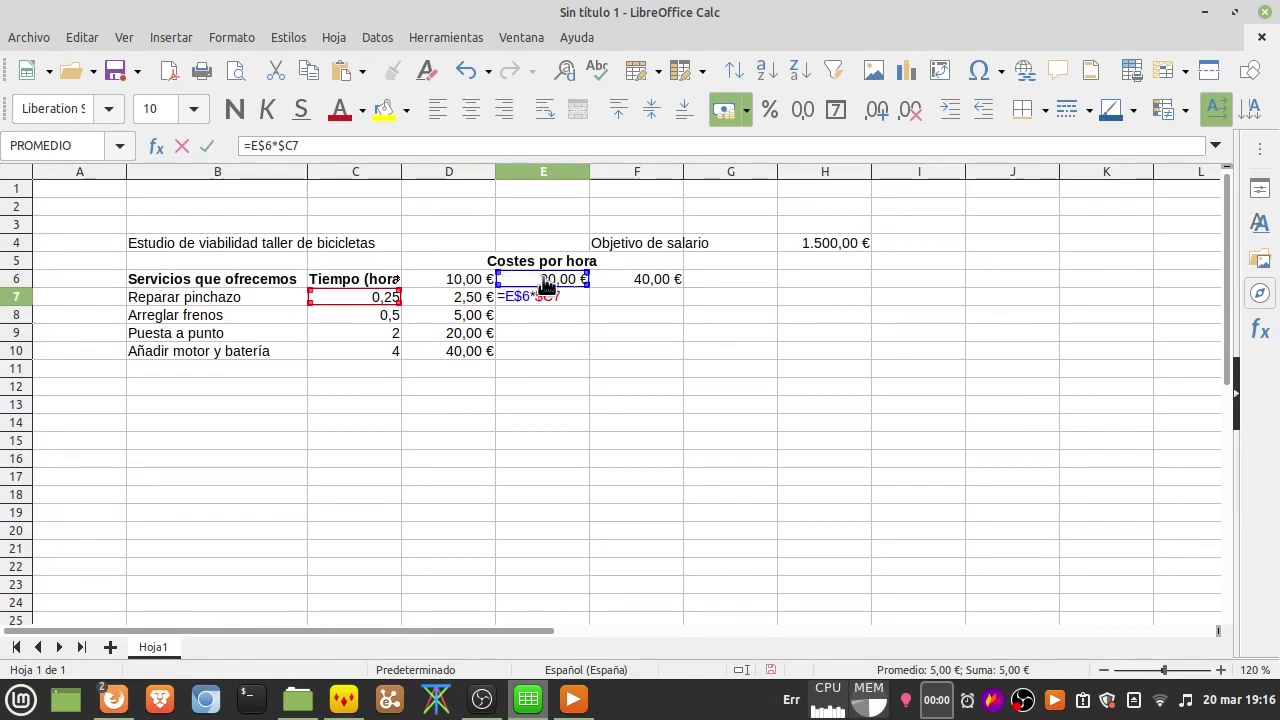
key(Return)
drag(590, 305, 653, 304)
double_click(655, 296)
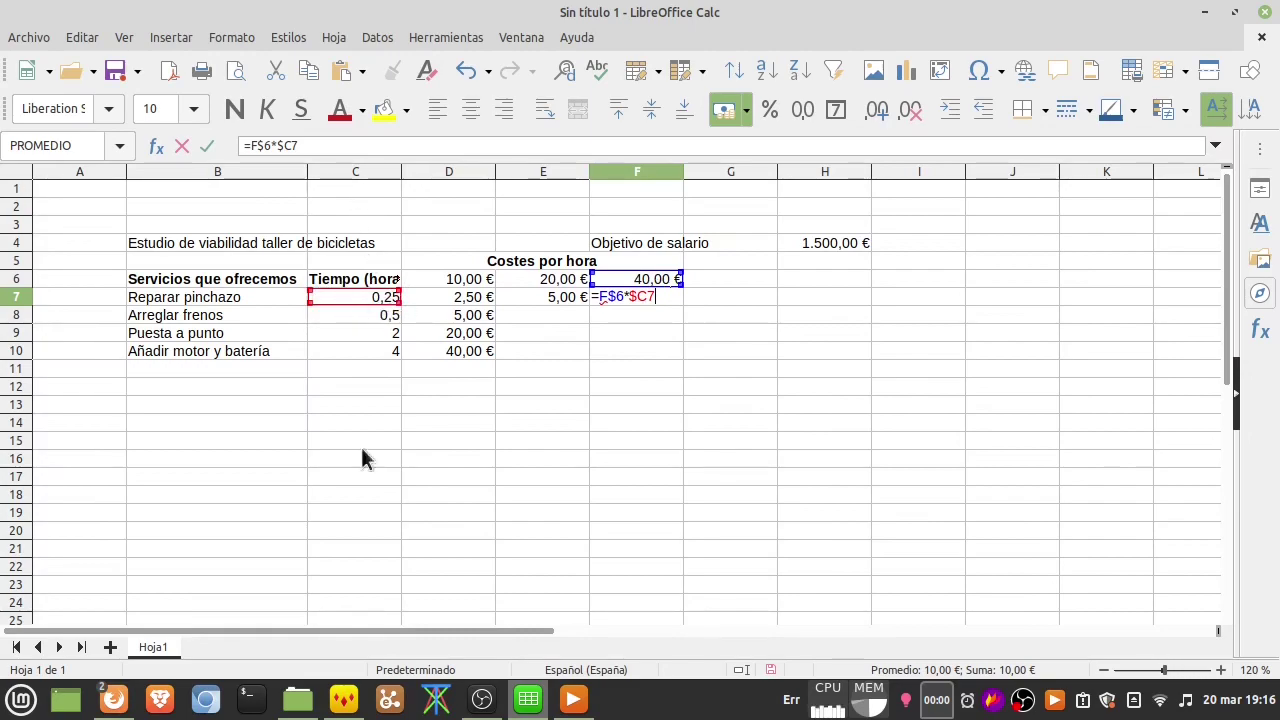
key(Return)
Clear the old formulas in D8:D10 and fill the D7:F7 formulas down to row 10.
click(472, 311)
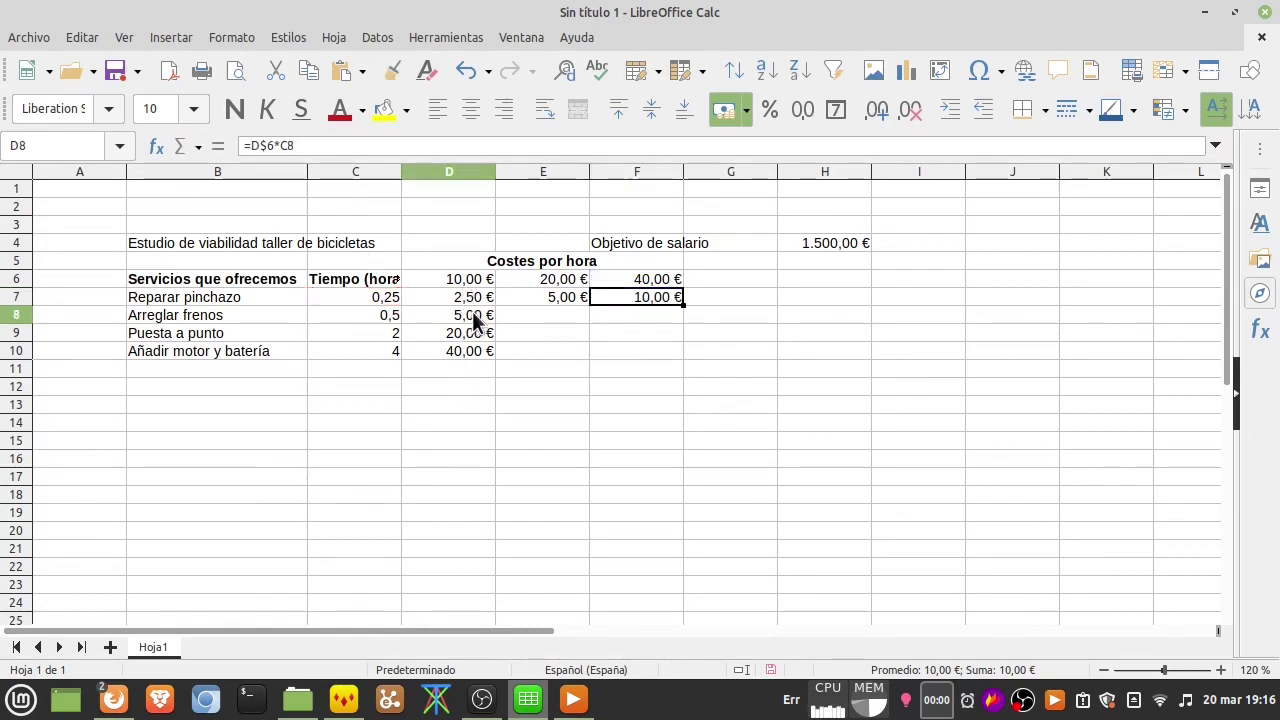
shift+click(463, 346)
key(Delete)
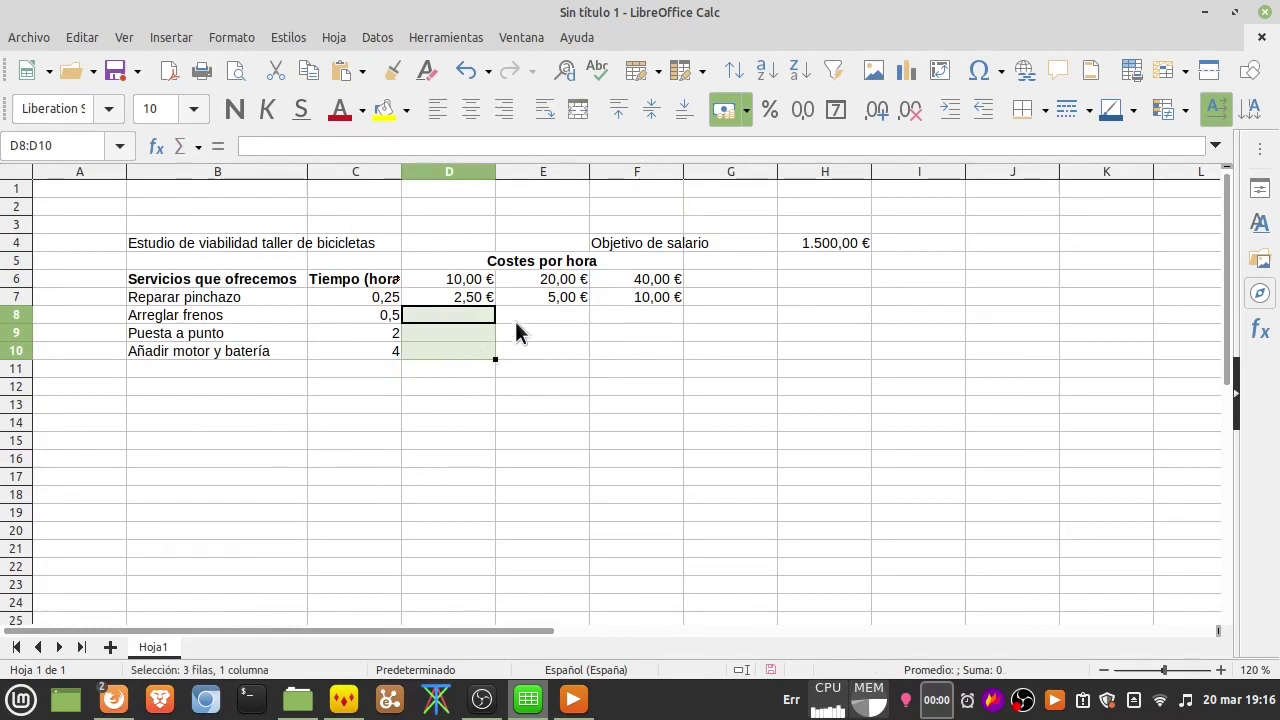
click(490, 299)
shift+click(658, 292)
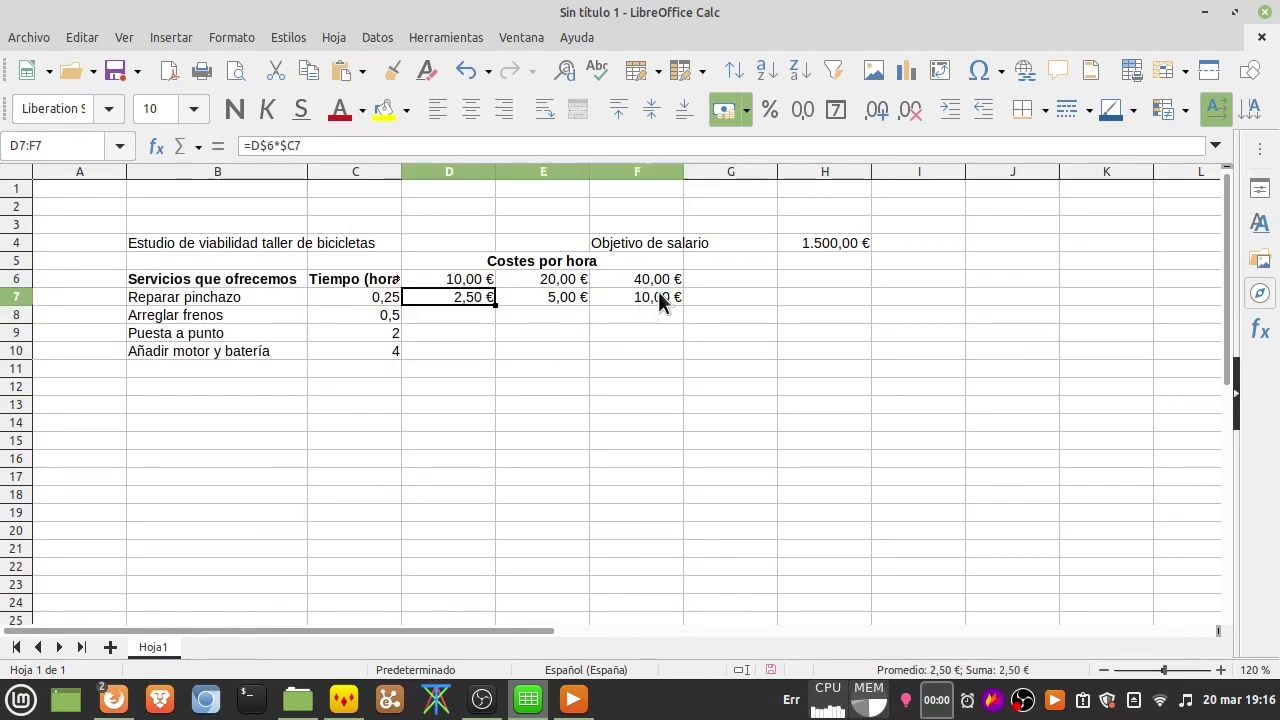
double_click(682, 305)
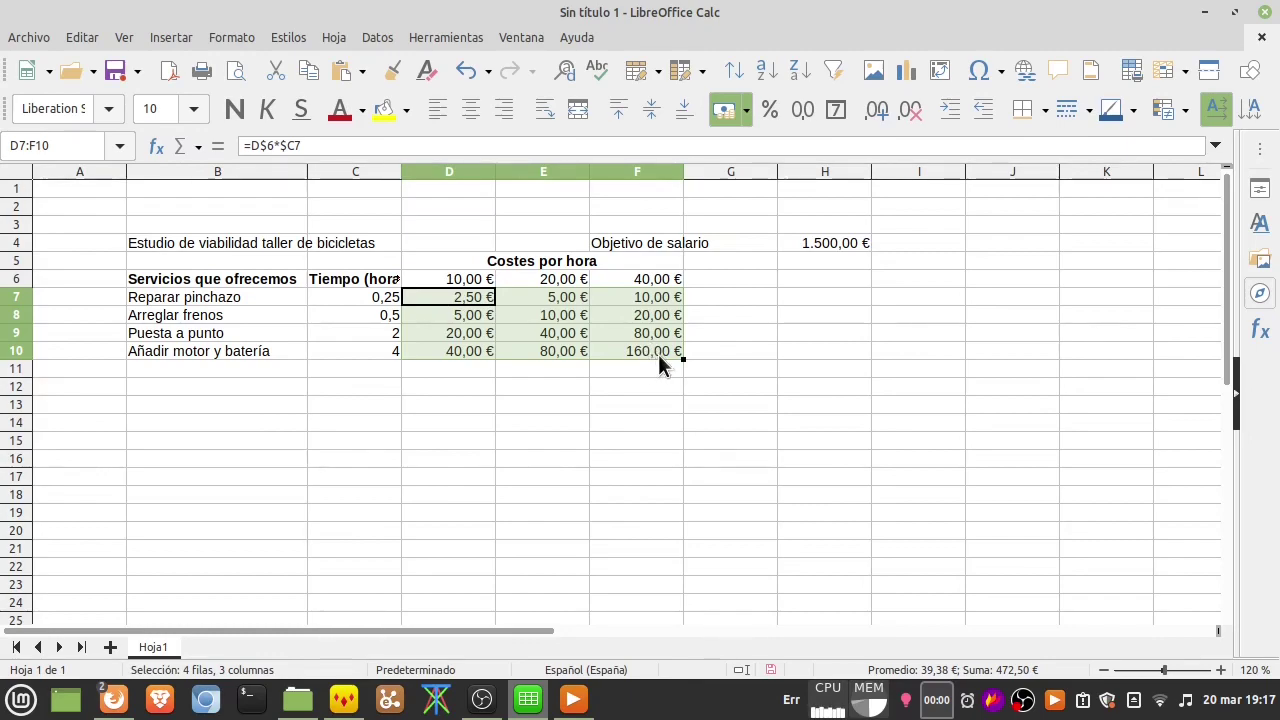
Review the services with their times in B7:C10 and the hourly rates in D6:F6.
click(185, 292)
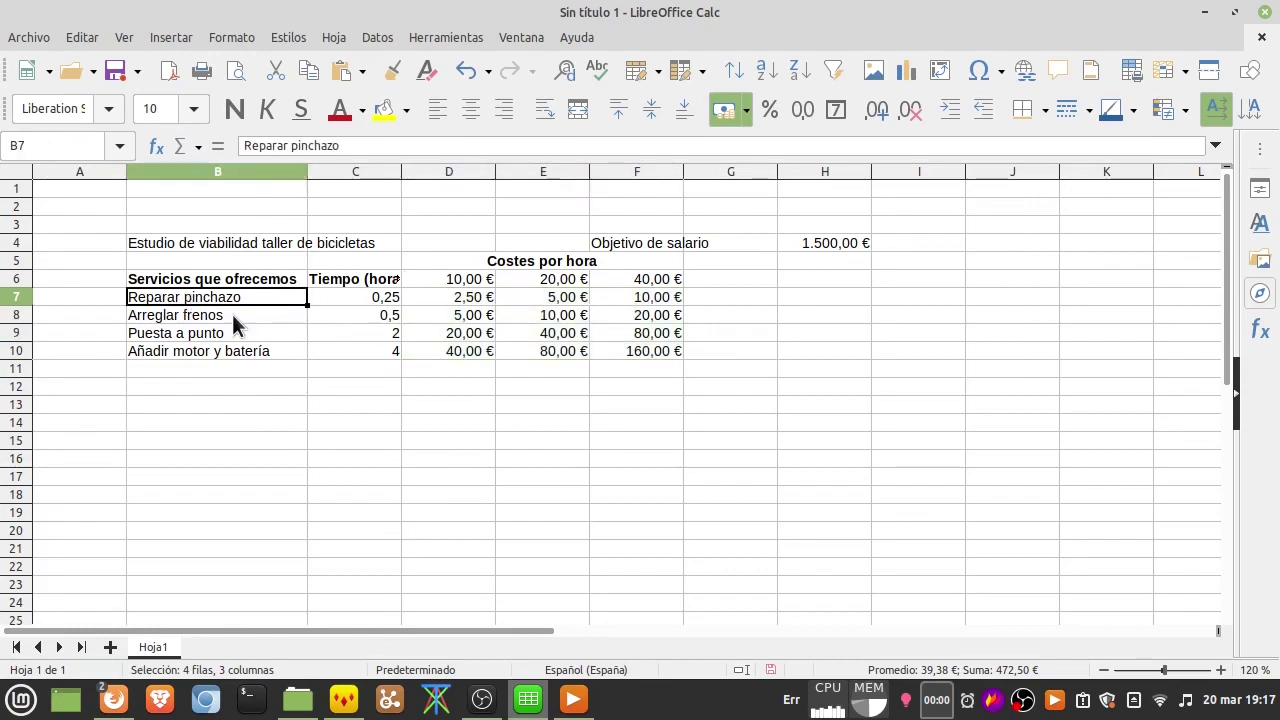
shift+click(330, 346)
click(477, 280)
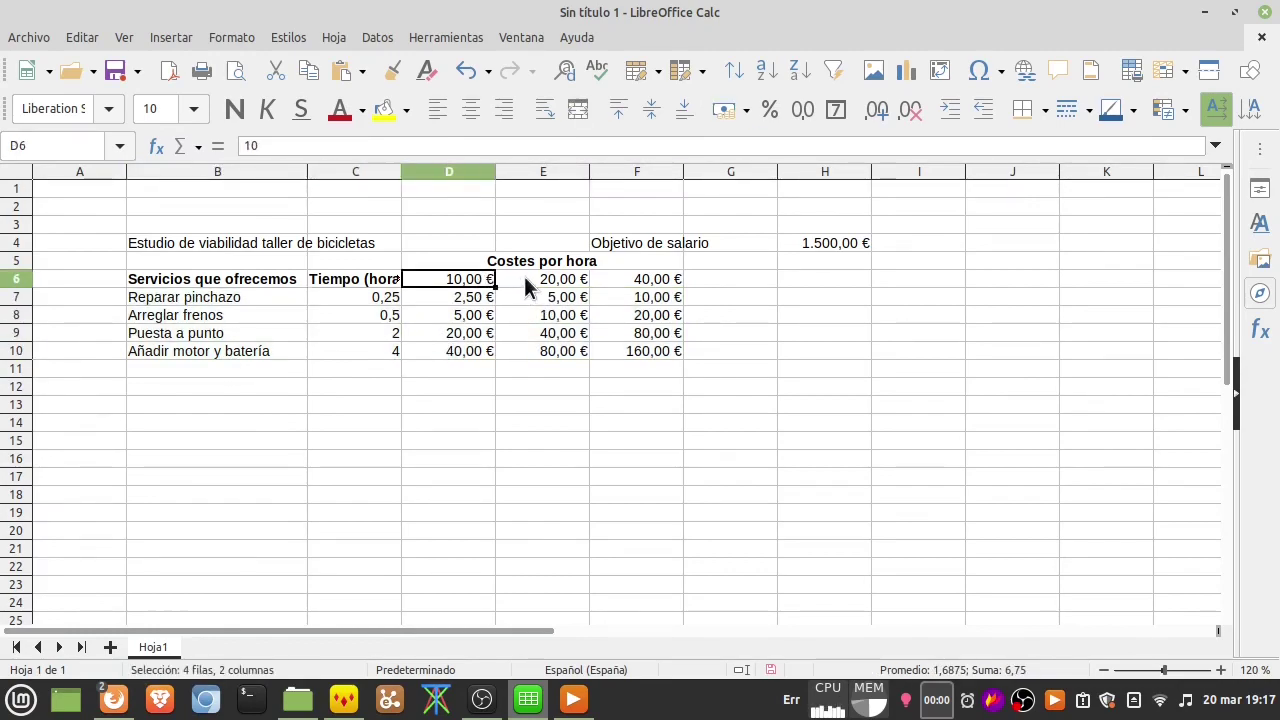
shift+click(628, 279)
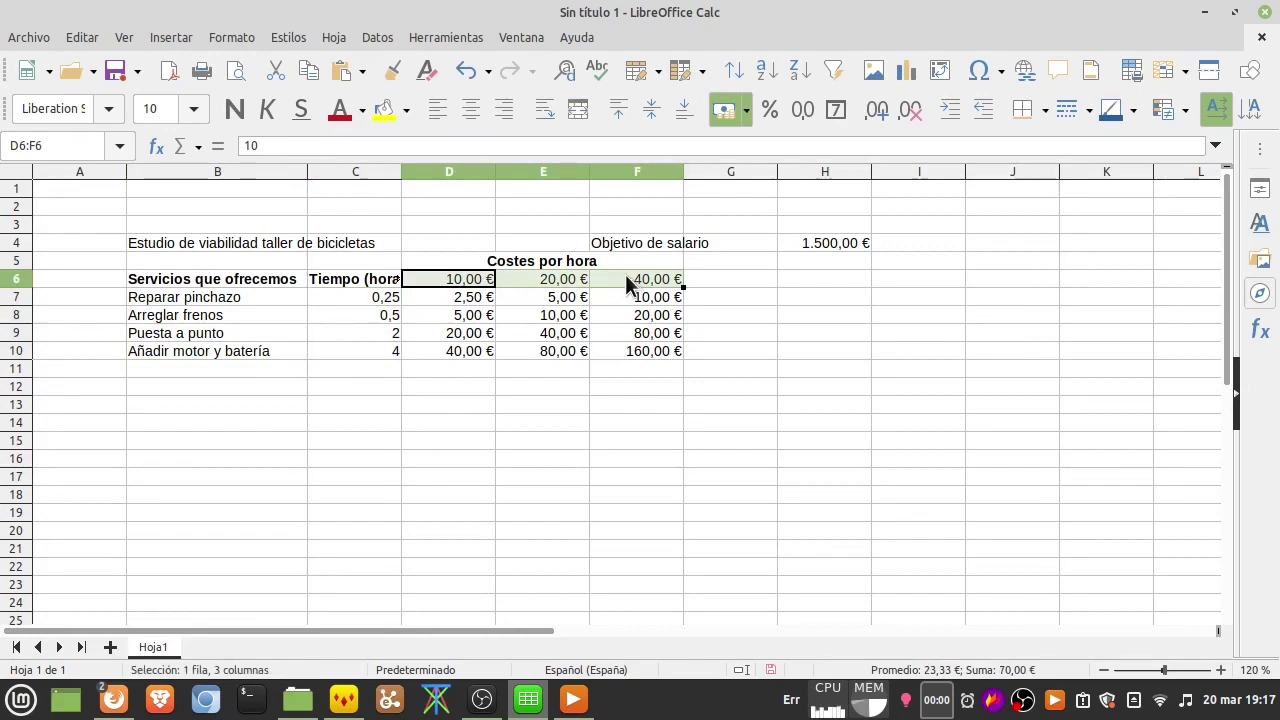
Apply borders around and between all cells of the cost table B6:F10.
click(634, 349)
shift+click(182, 279)
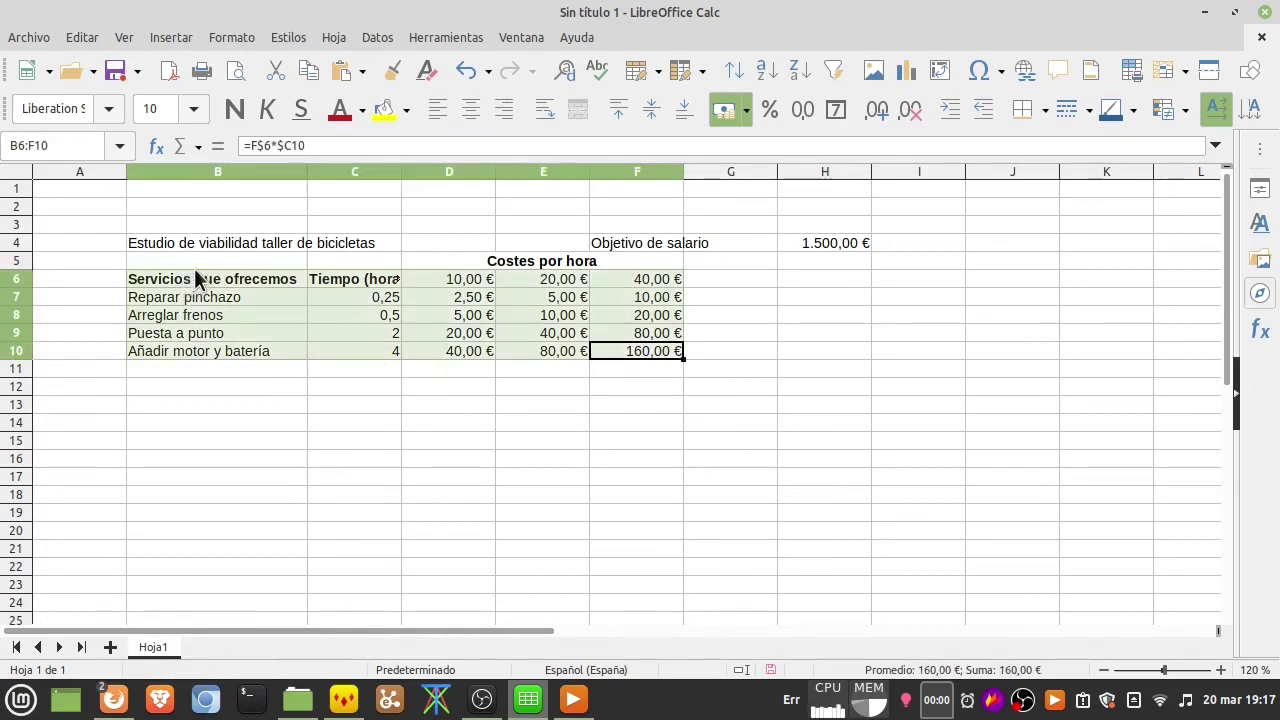
click(1043, 110)
click(1076, 214)
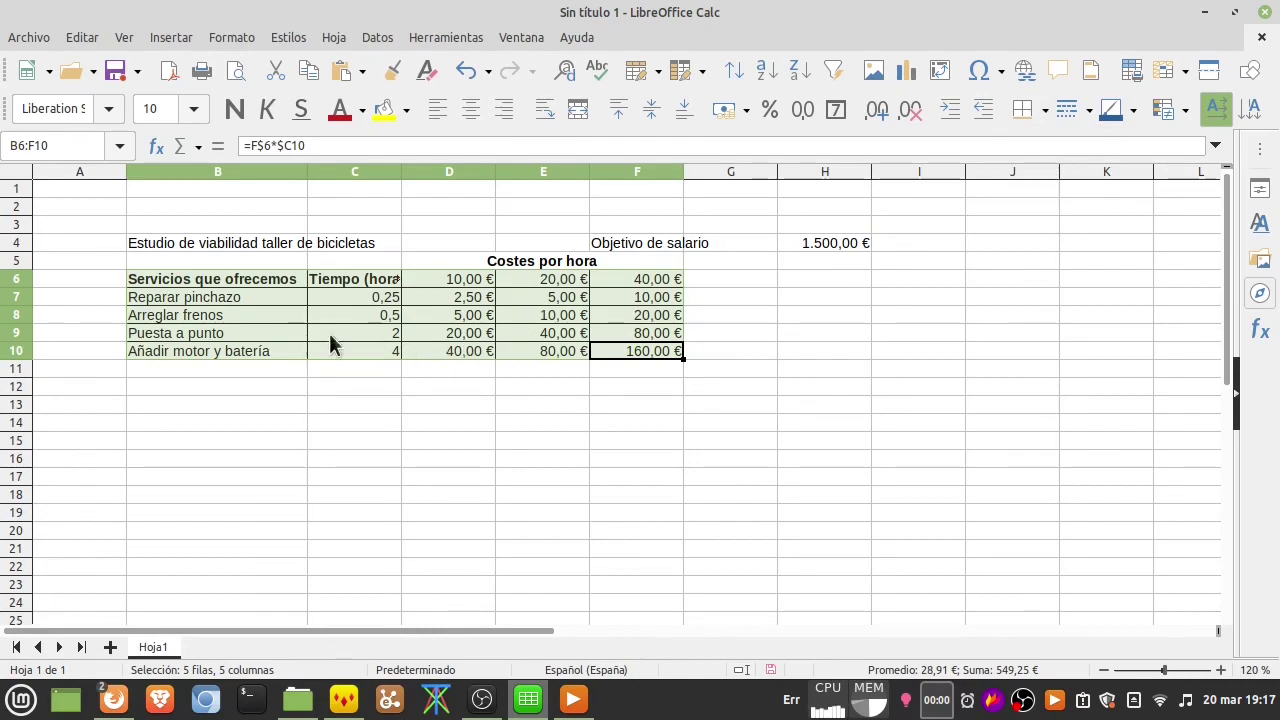
click(618, 412)
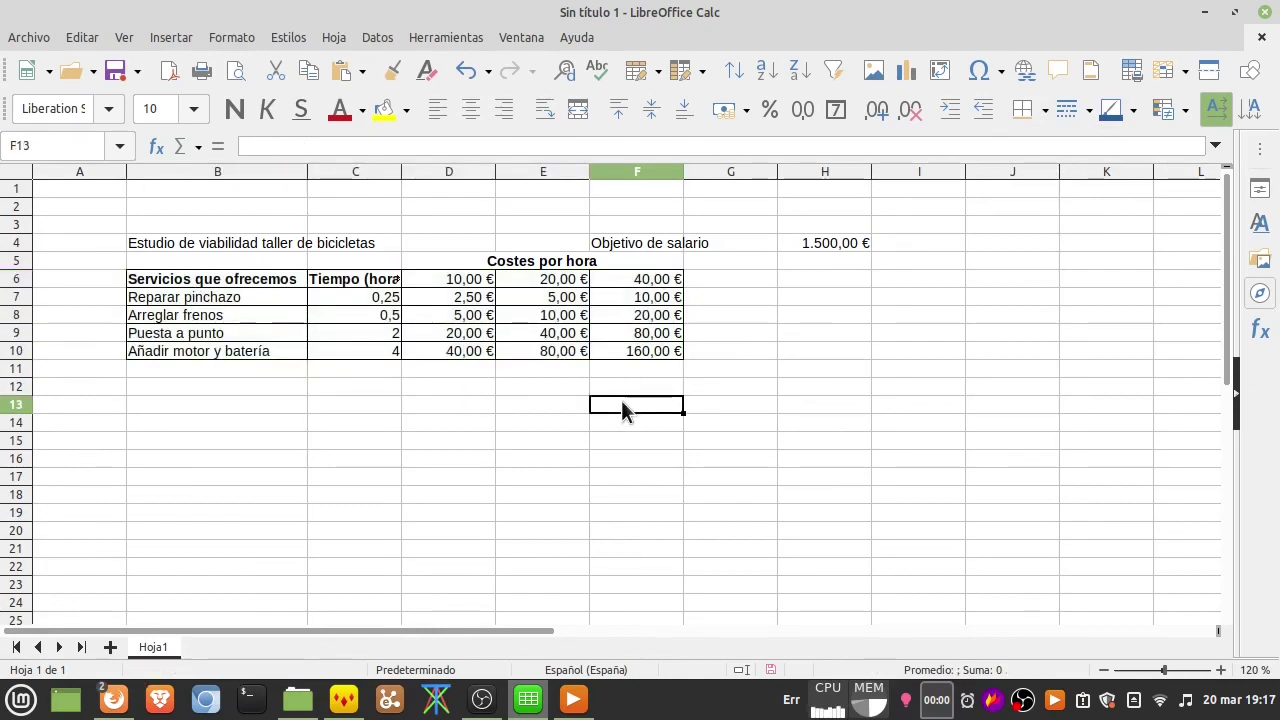
Make the three hourly rates in D6:F6 bold.
drag(445, 279, 672, 284)
key(ctrl+n)
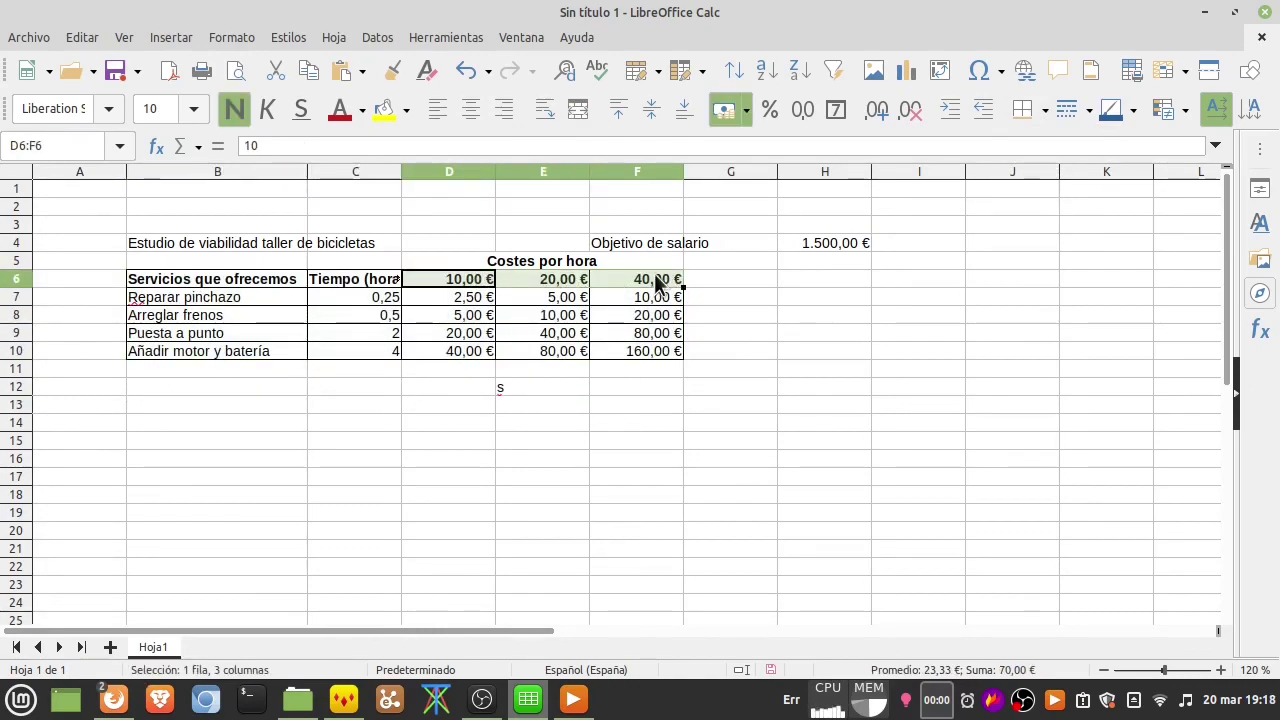
click(635, 315)
Add a border around the merged Costes por hora heading in row 5.
click(505, 261)
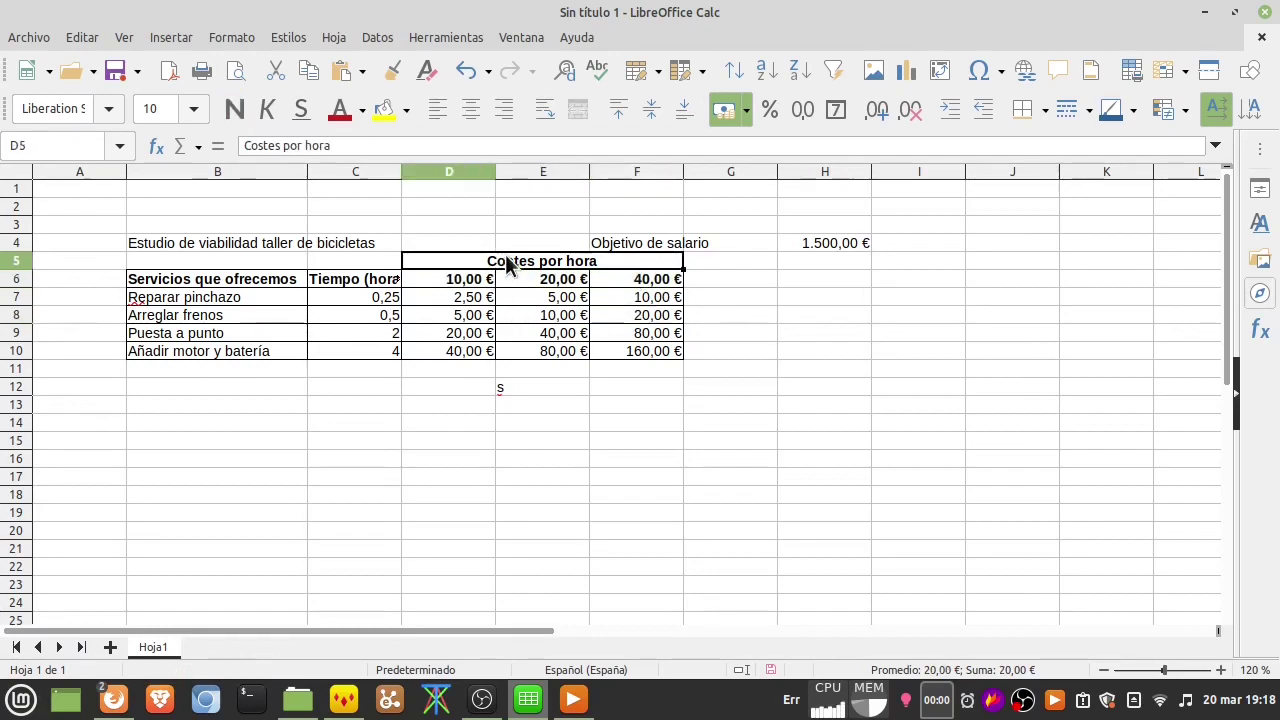
click(1043, 109)
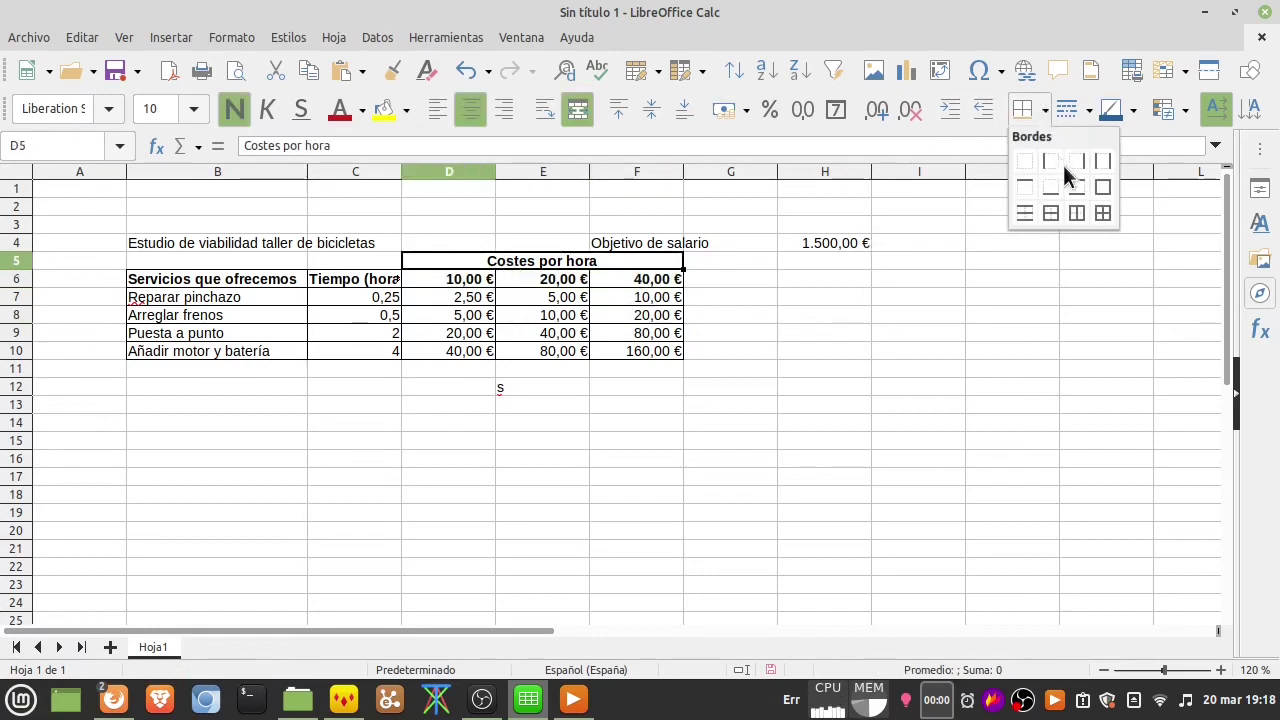
click(1103, 215)
key(Down)
key(Down)
key(Down)
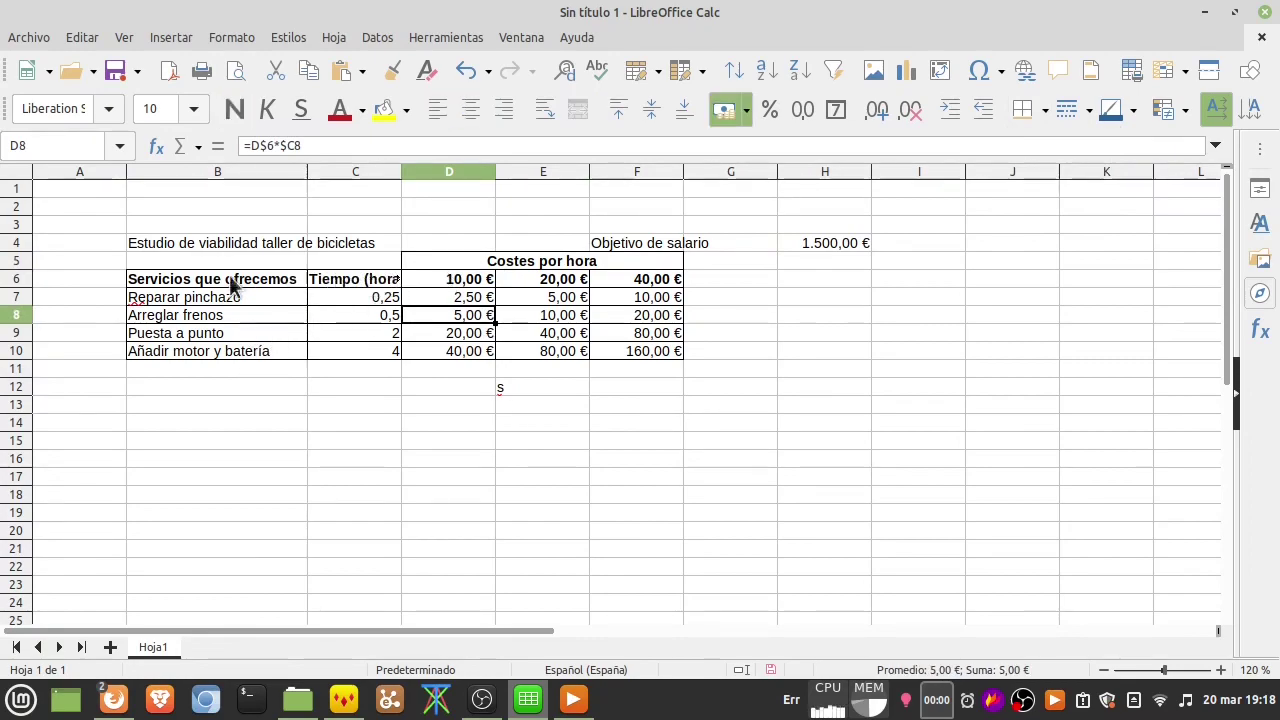
Wrap the header text in row 6 and narrow column C to fit Tiempo (horas) on two lines.
click(12, 279)
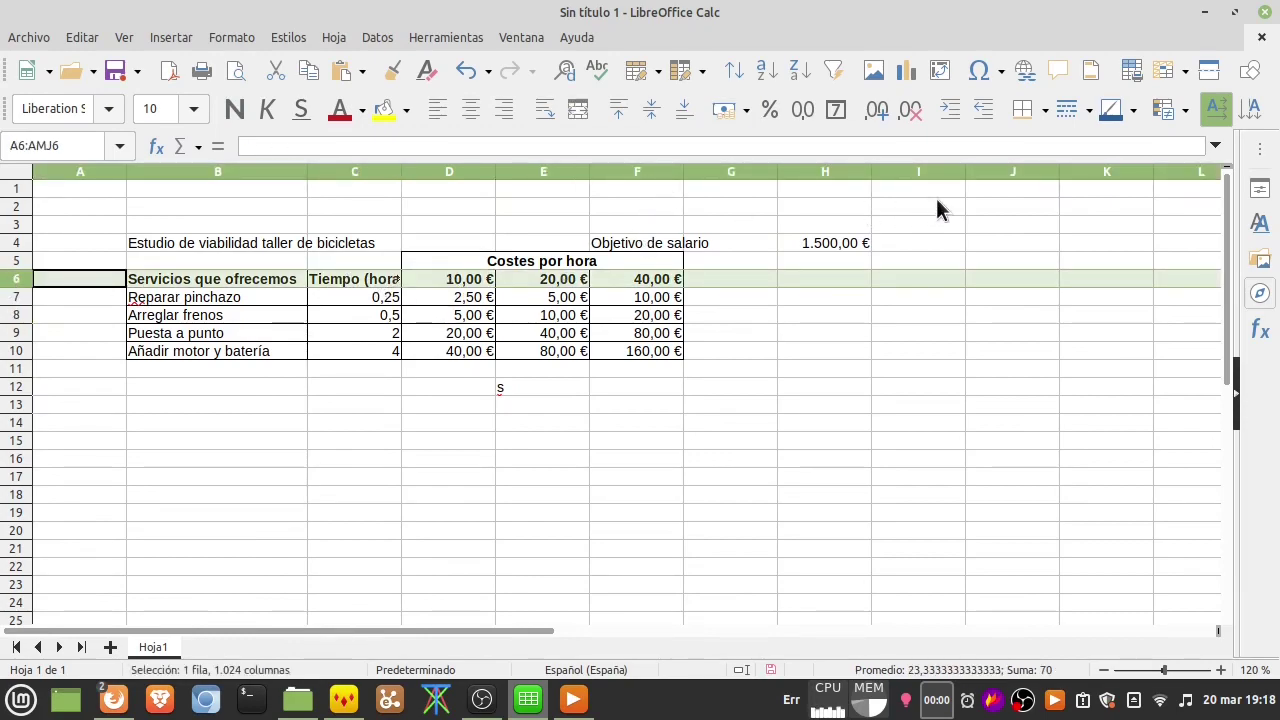
click(546, 107)
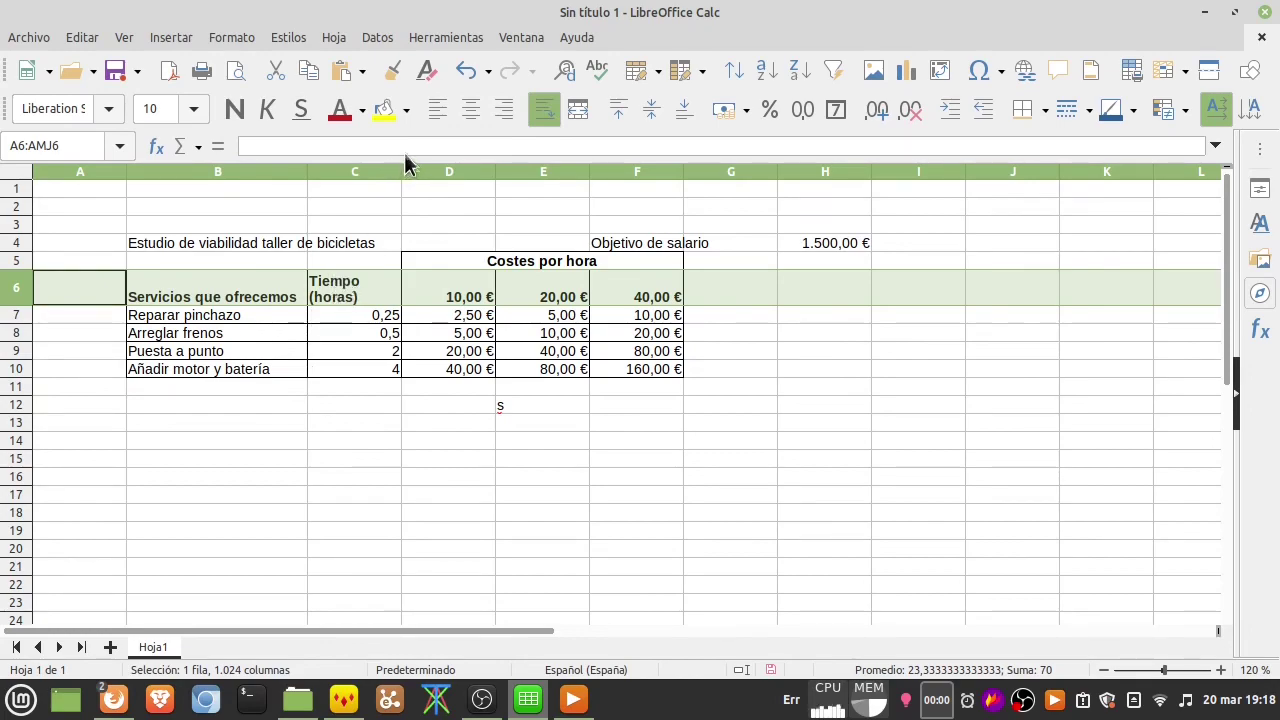
drag(401, 172, 367, 172)
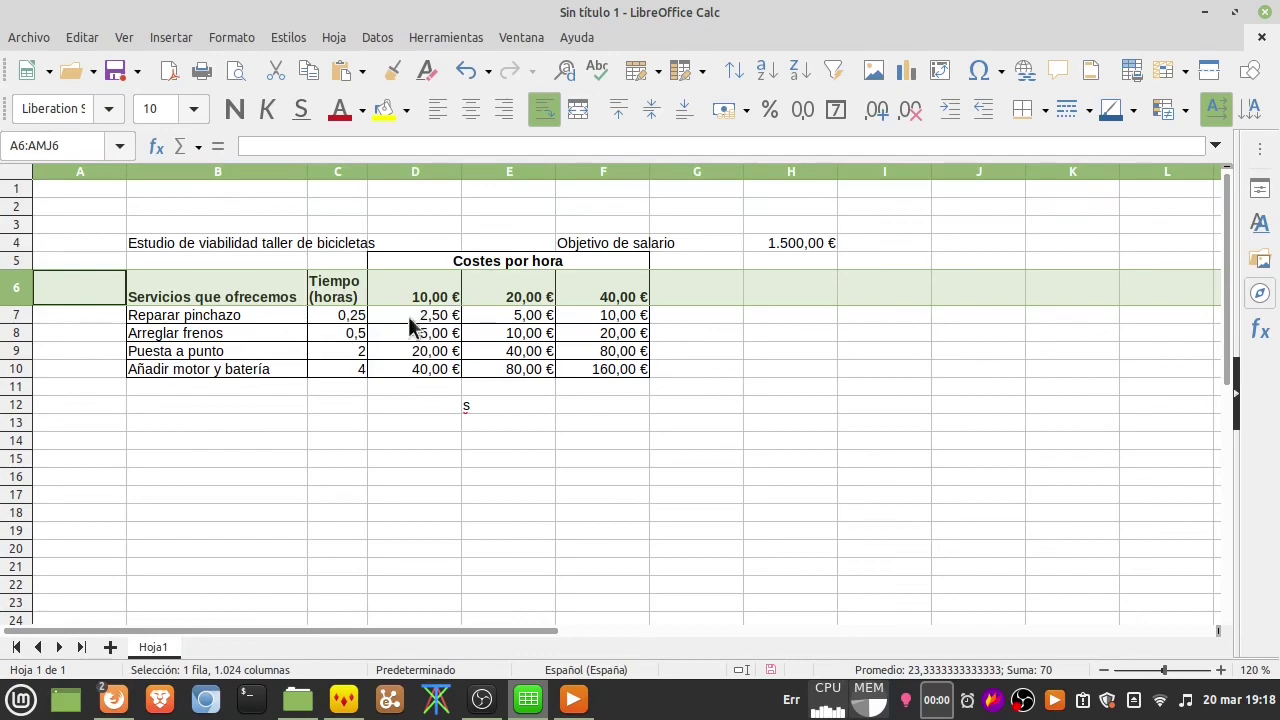
Centre the contents of header row 6 vertically.
click(653, 113)
click(625, 356)
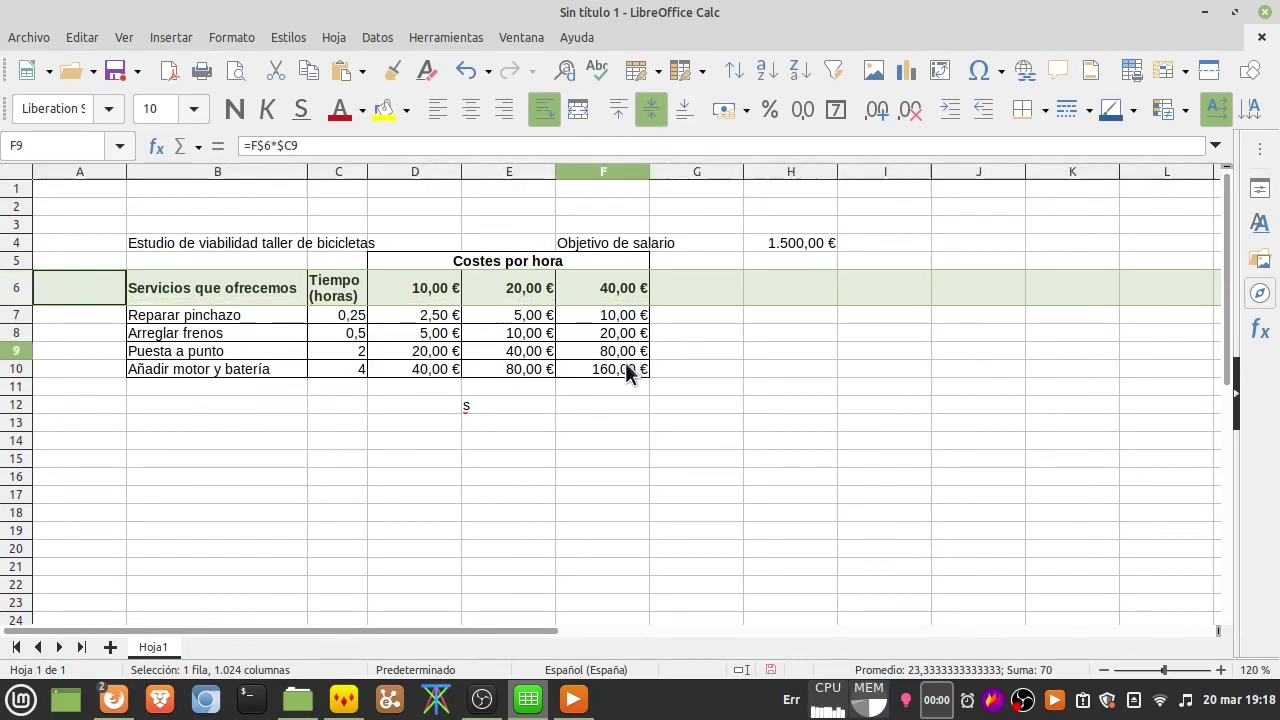
Fill header cells B6:F6 with a very light blue background.
click(224, 285)
shift+click(590, 281)
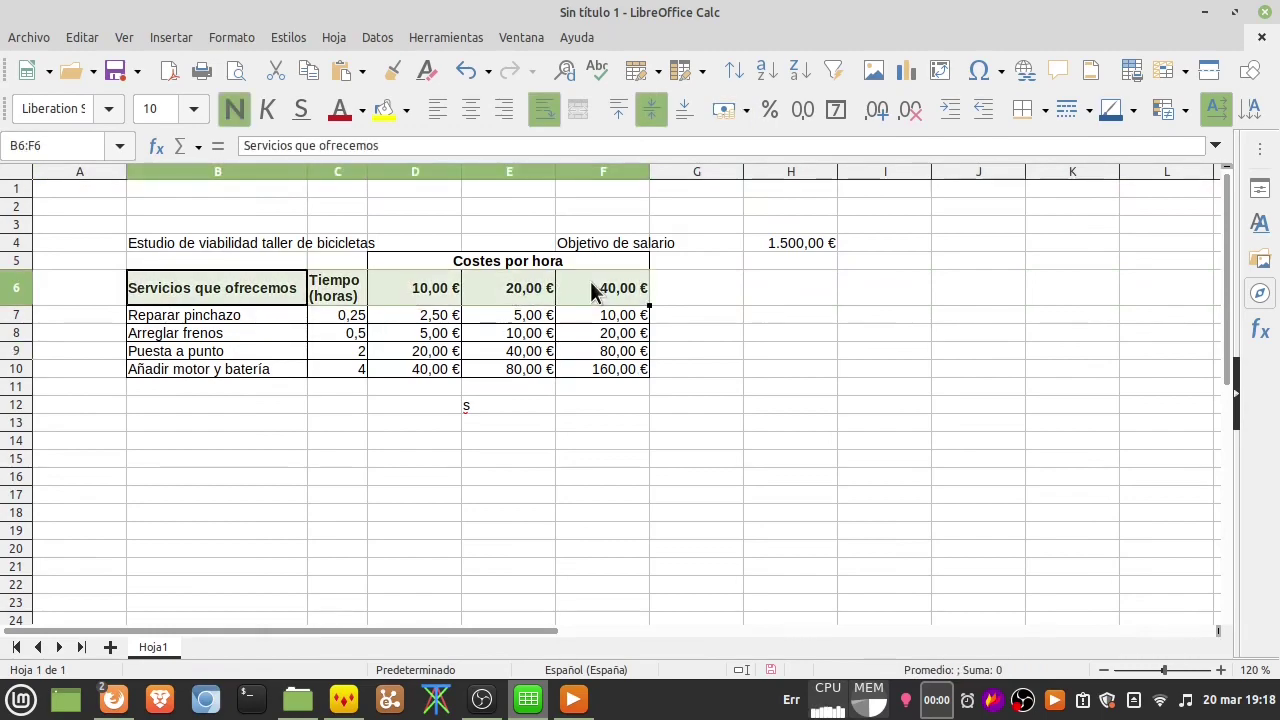
click(407, 111)
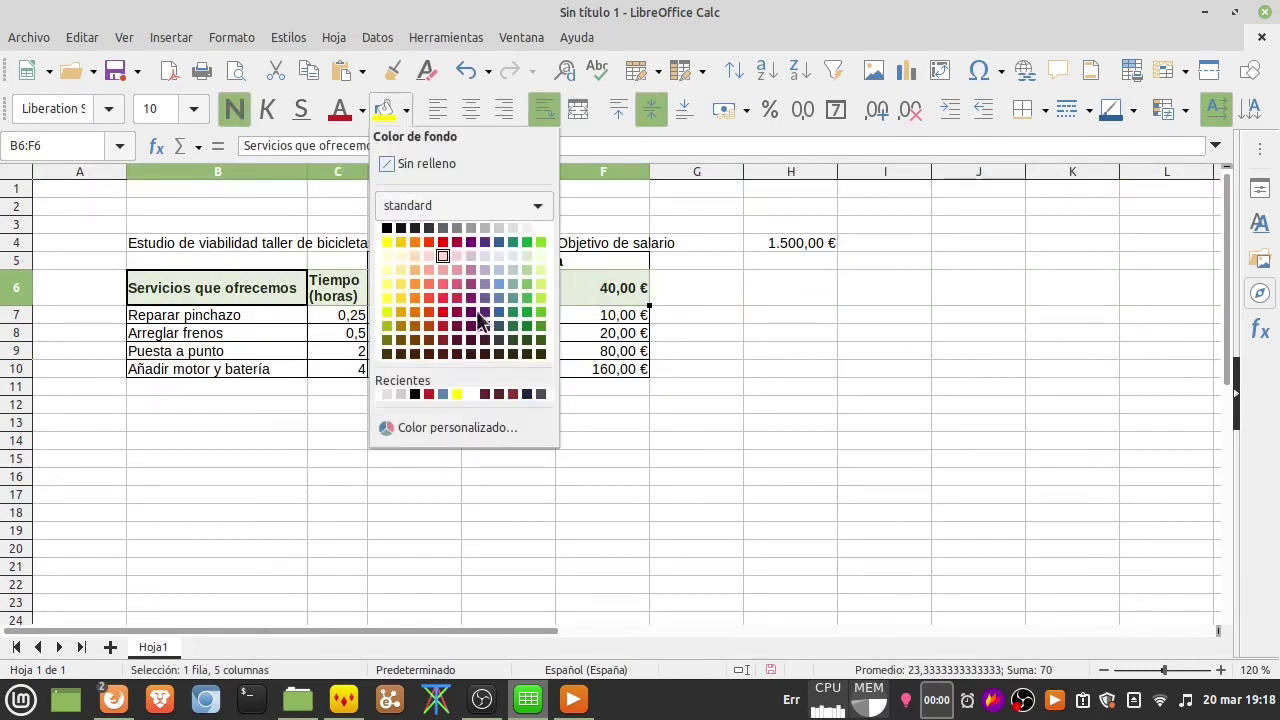
click(497, 258)
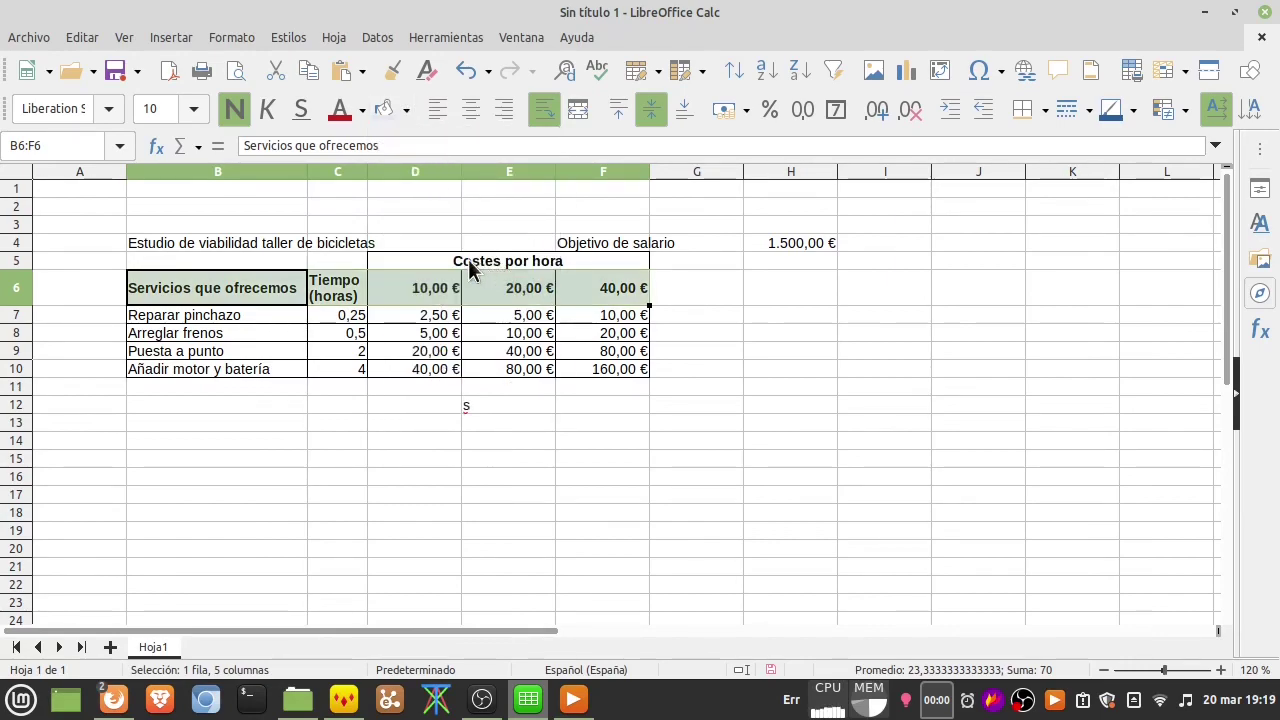
Fill the merged Costes por hora heading with a slightly darker greyish-blue background.
click(477, 261)
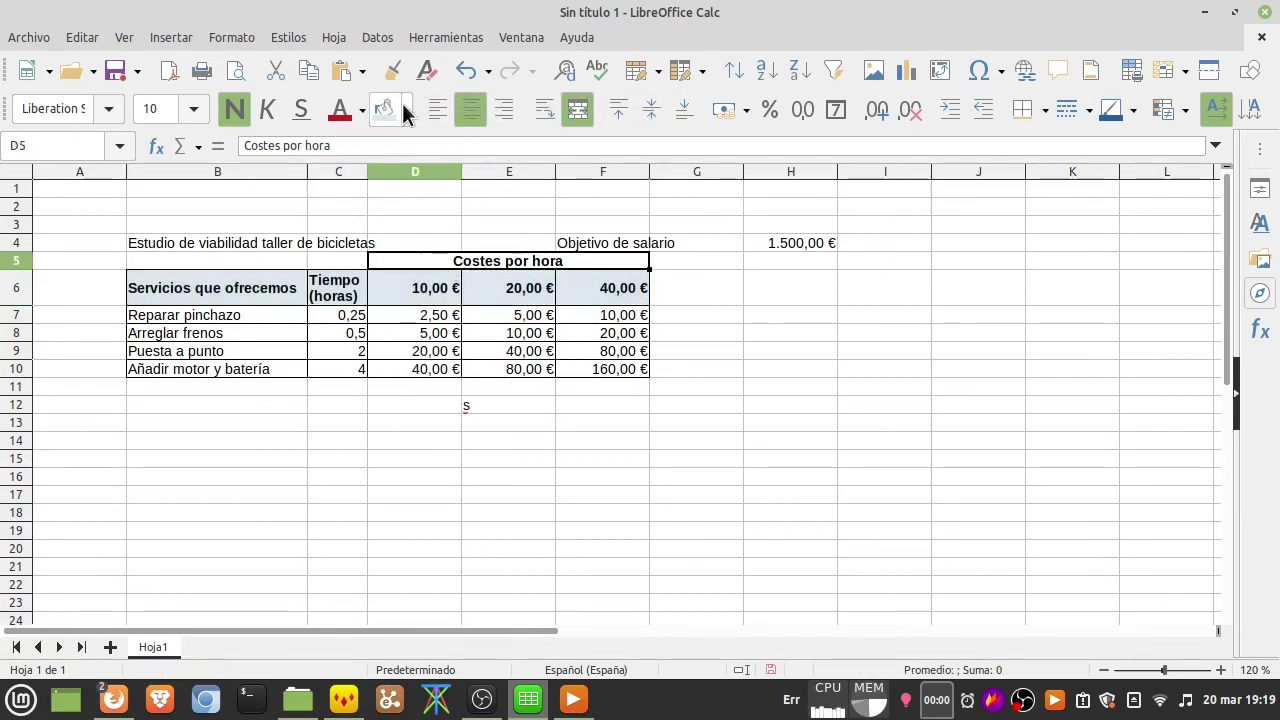
click(406, 110)
click(495, 268)
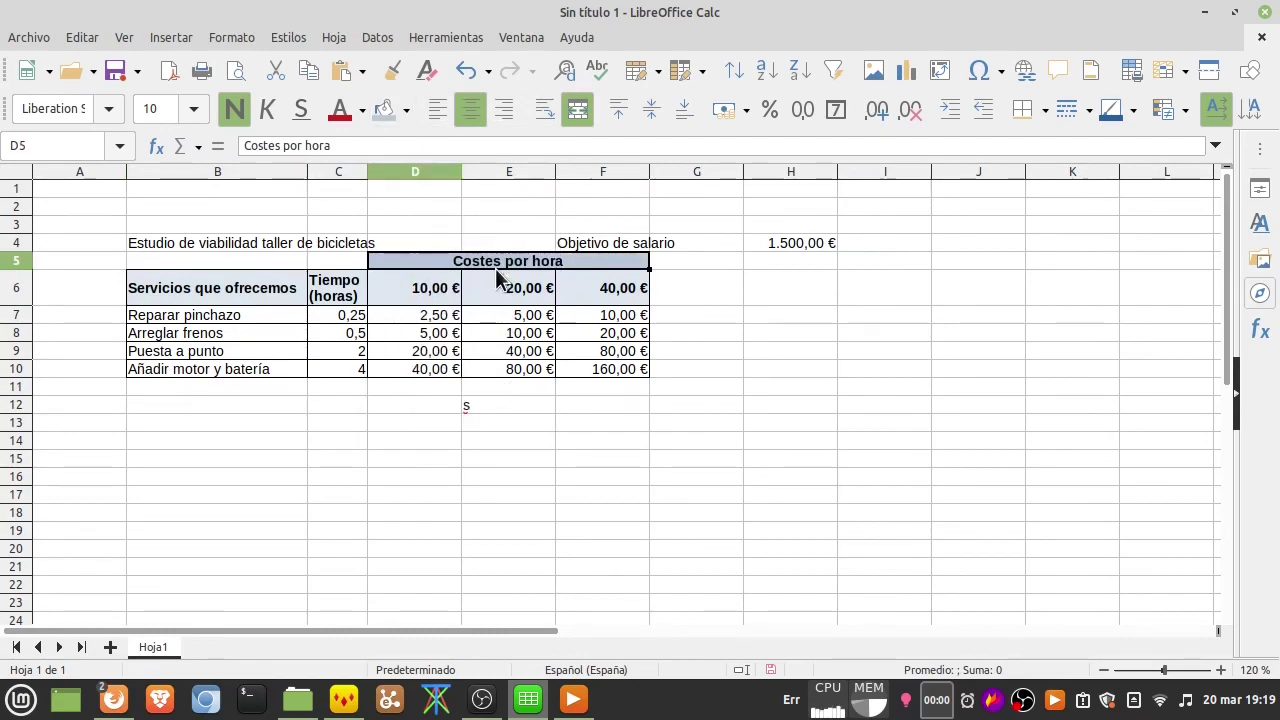
click(497, 316)
Fill the Servicios que ofrecemos and Tiempo (horas) headers with the same greyish-blue as the Costes por hora heading.
drag(165, 290, 349, 289)
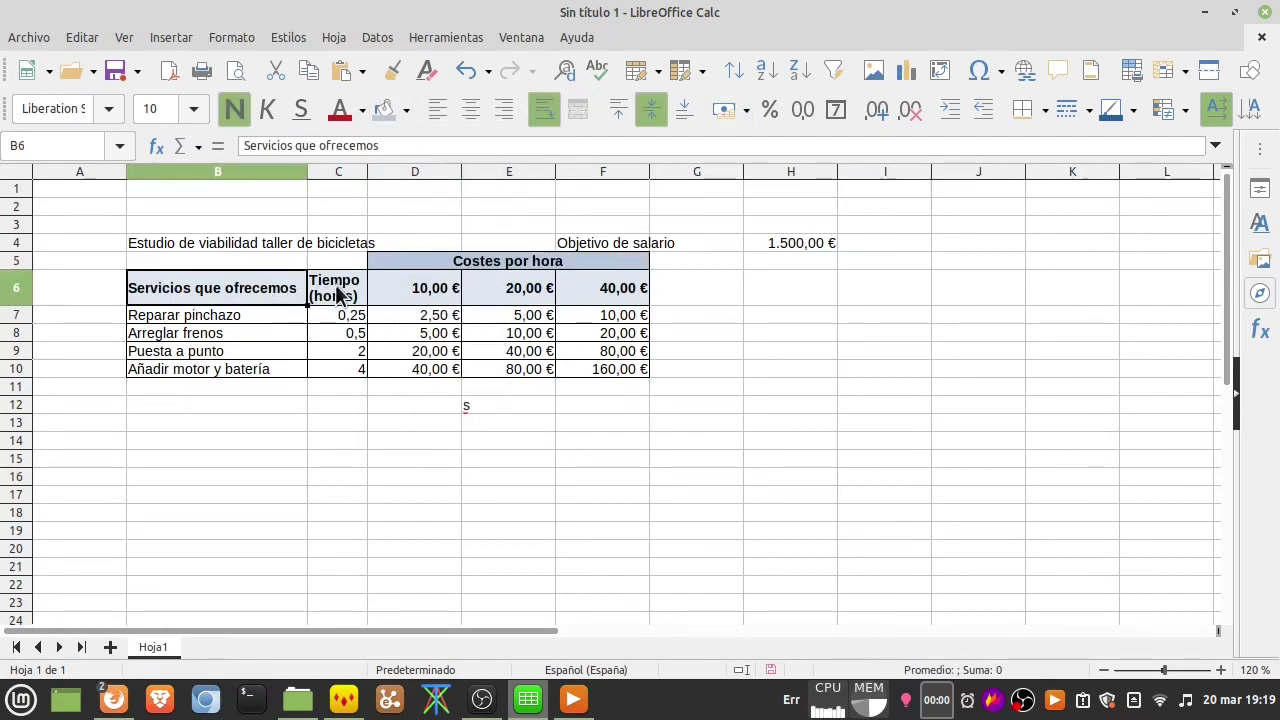
click(406, 110)
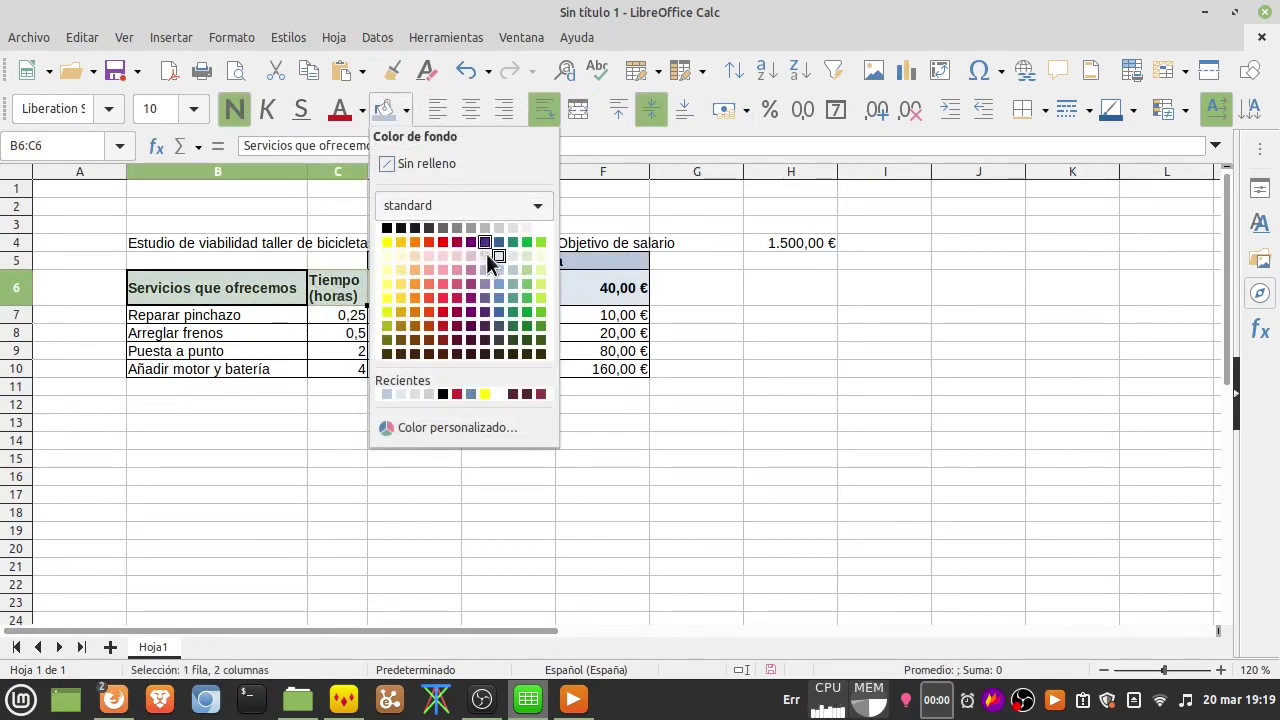
click(494, 255)
click(492, 386)
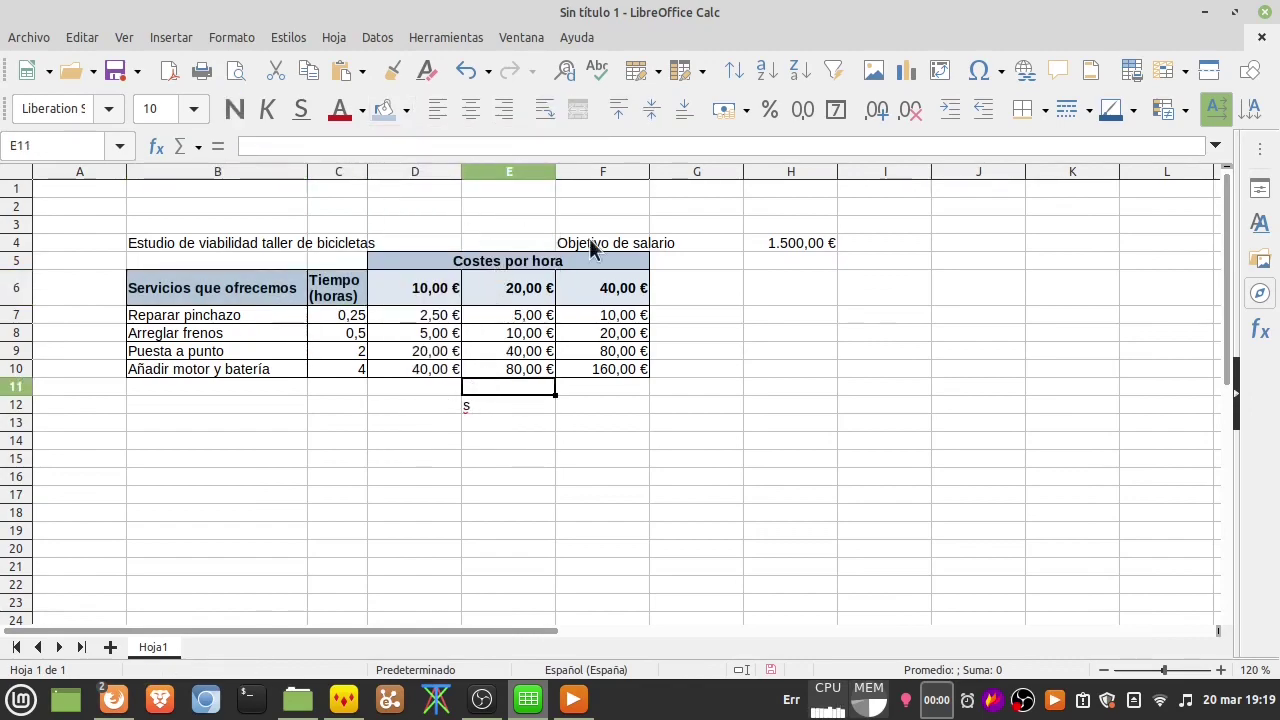
Fill the service names in B7:B10 with the very light blue used for the hourly rates.
drag(183, 317, 193, 369)
click(405, 110)
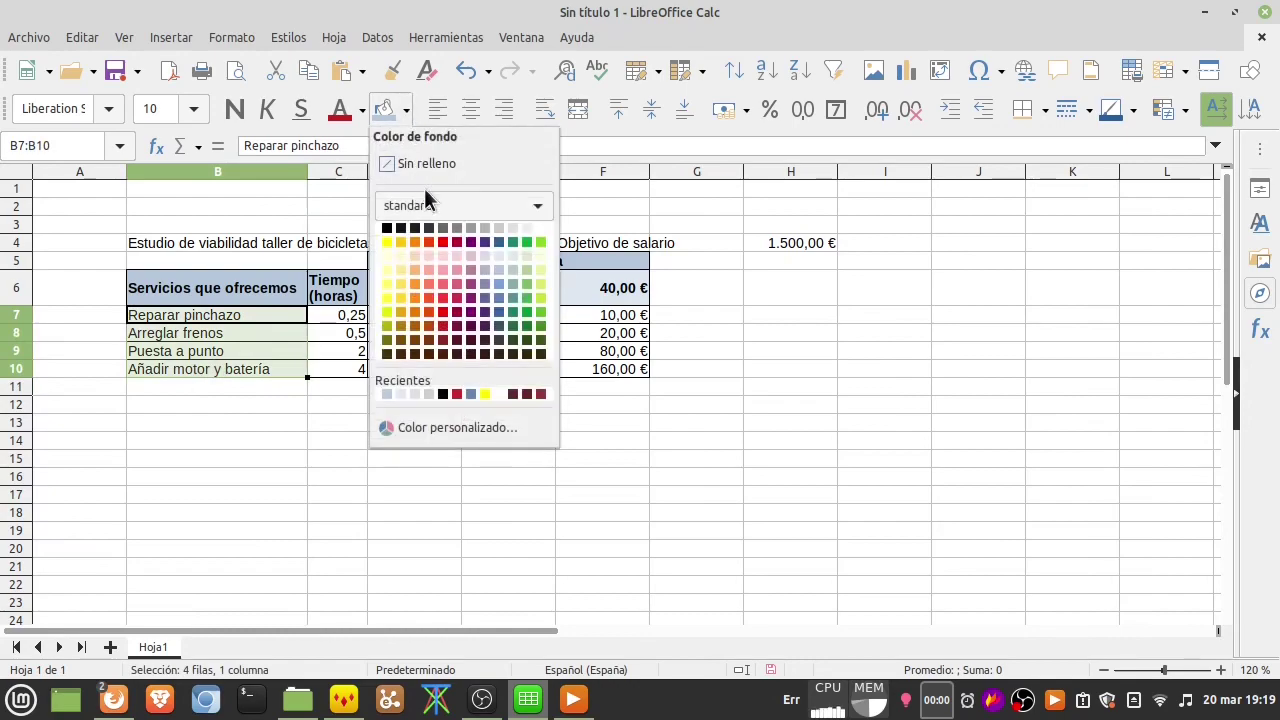
click(500, 256)
click(458, 458)
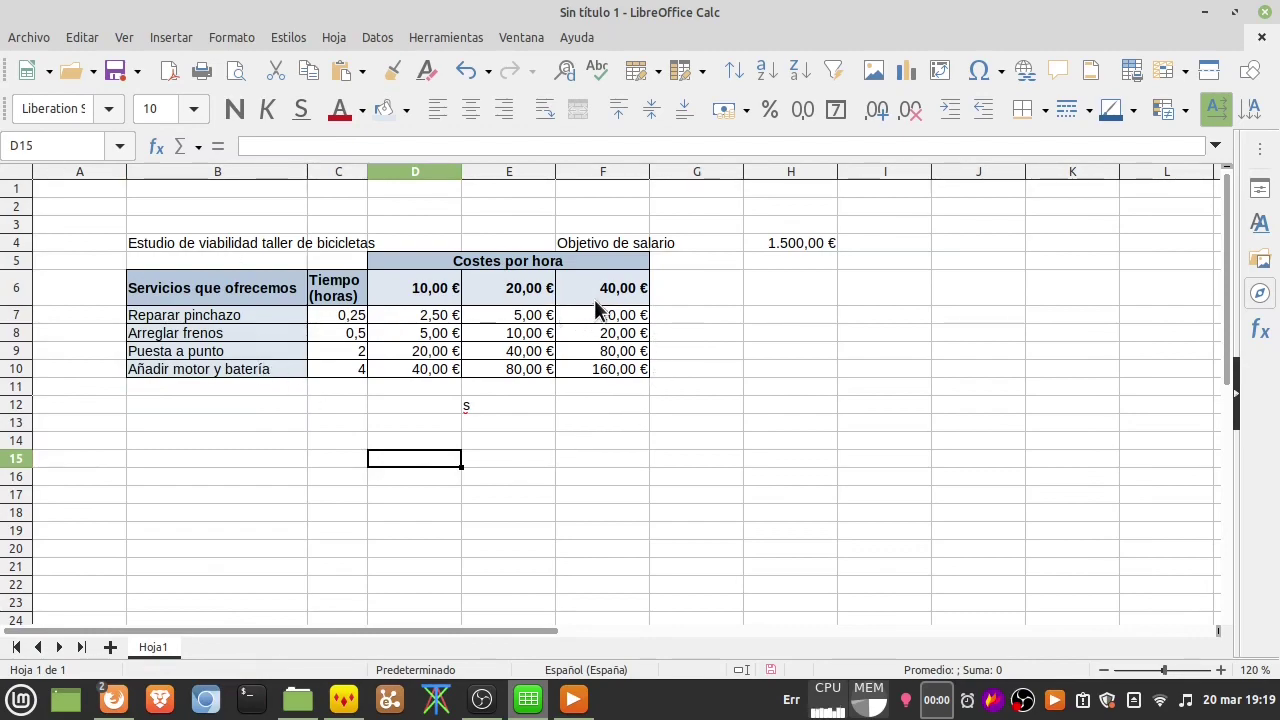
Enter the header Frecuencia de servicios in A6.
click(65, 293)
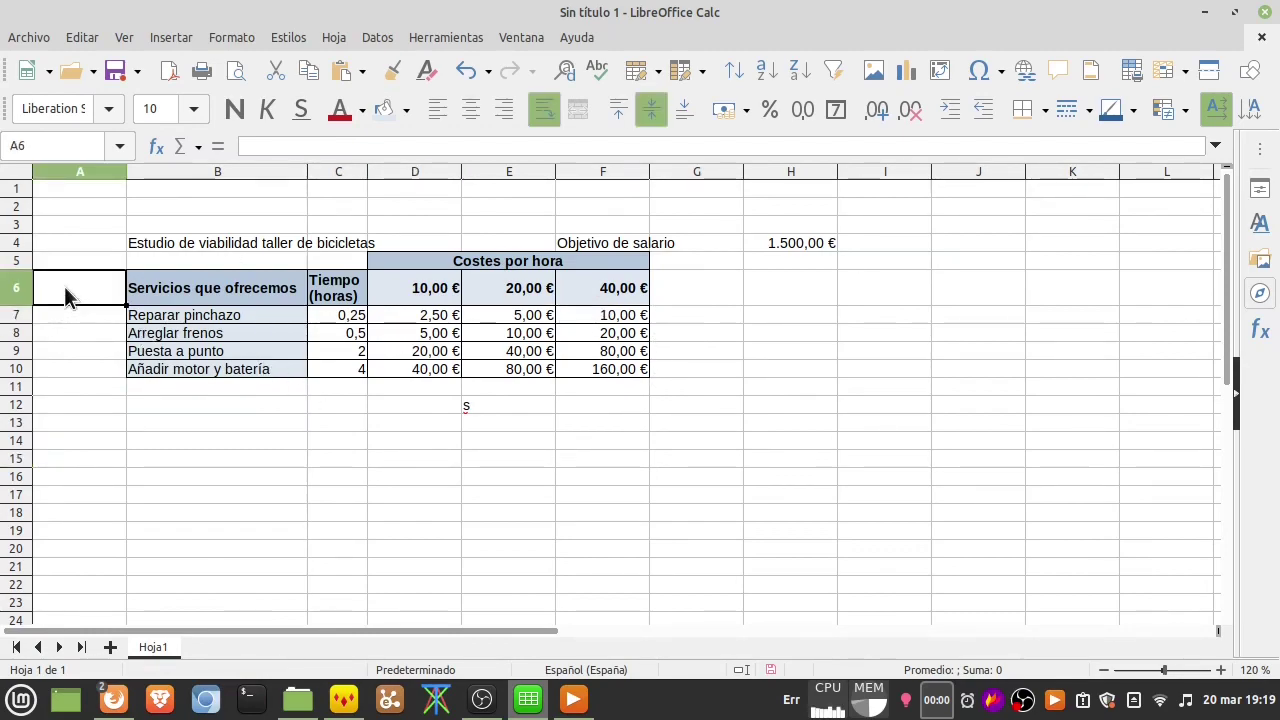
text(Frecuencia de servicios)
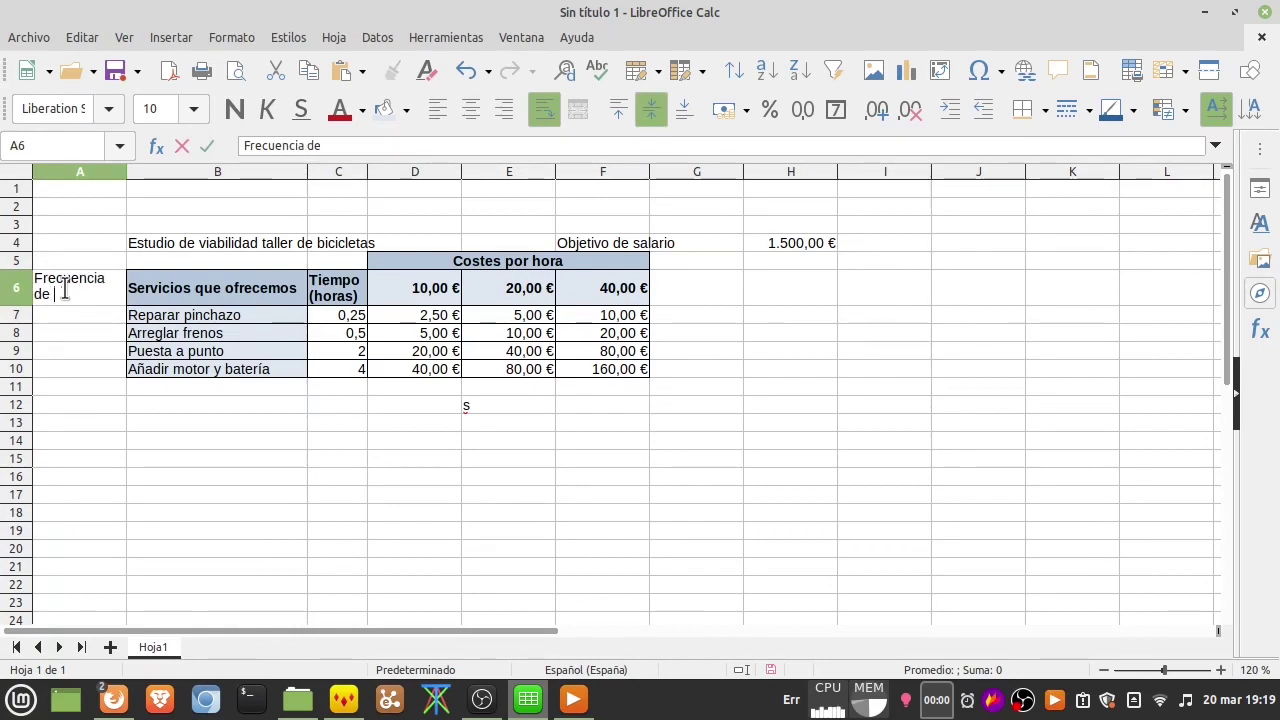
key(Return)
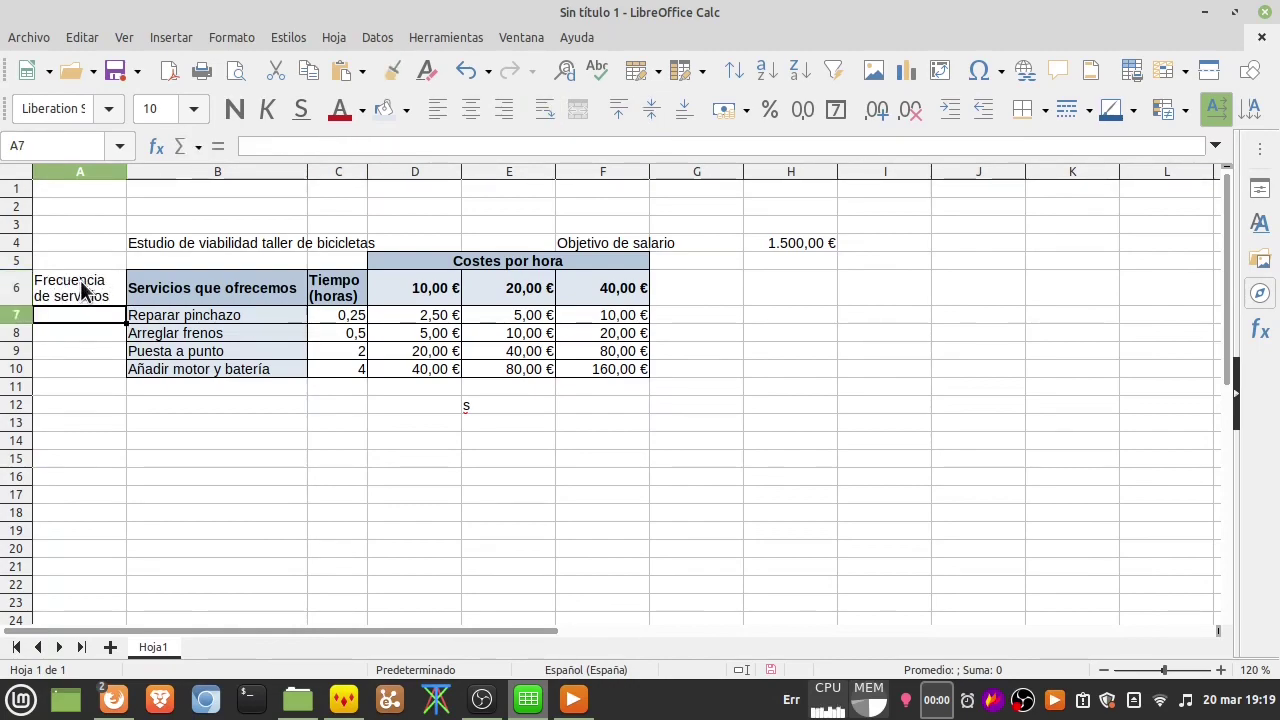
Make the Frecuencia de servicios header bold and fill it with the greyish-blue of the neighbouring headers.
click(68, 286)
key(ctrl+n)
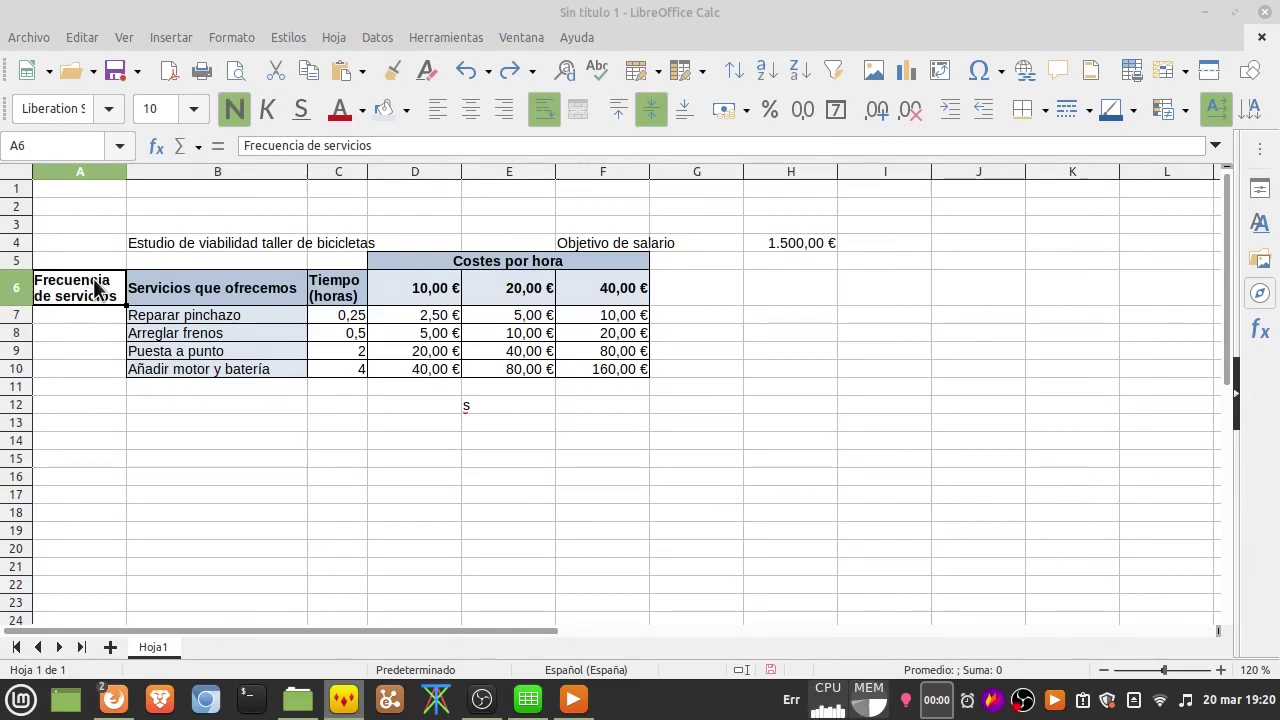
click(406, 110)
click(490, 272)
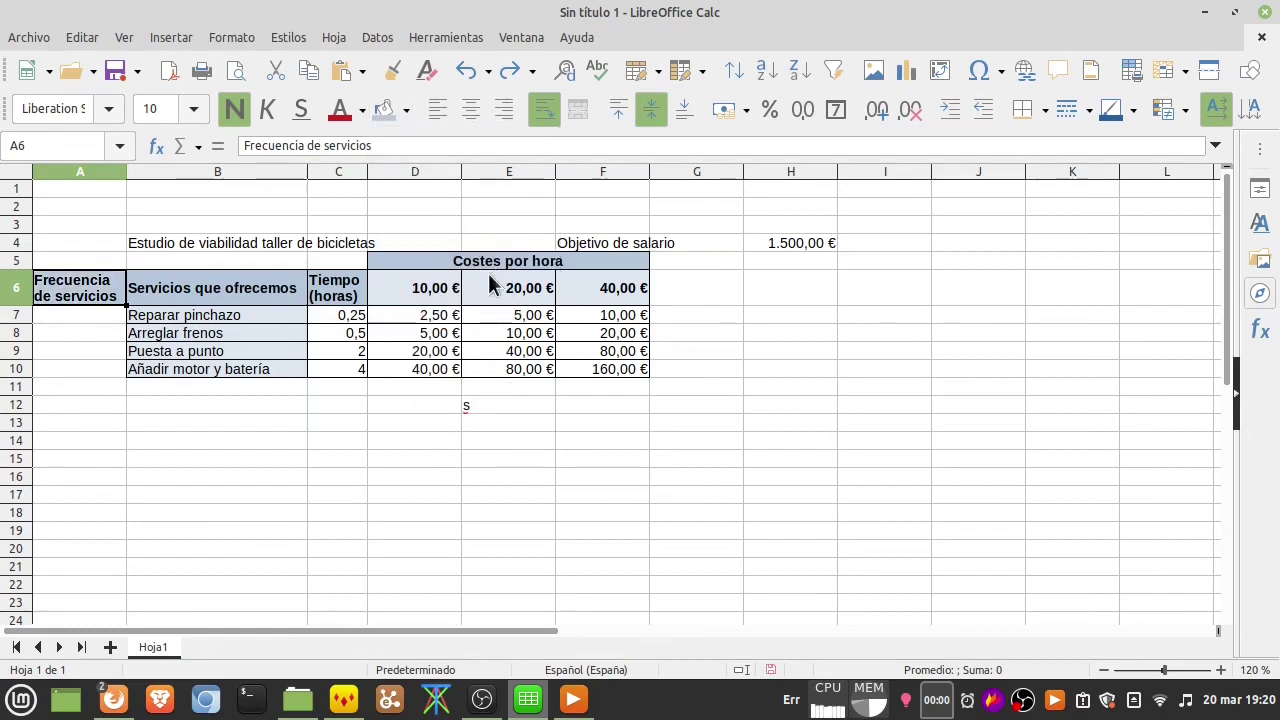
click(156, 348)
Enter the service frequencies 12, 5, 4 and 1 in A7:A10.
click(78, 313)
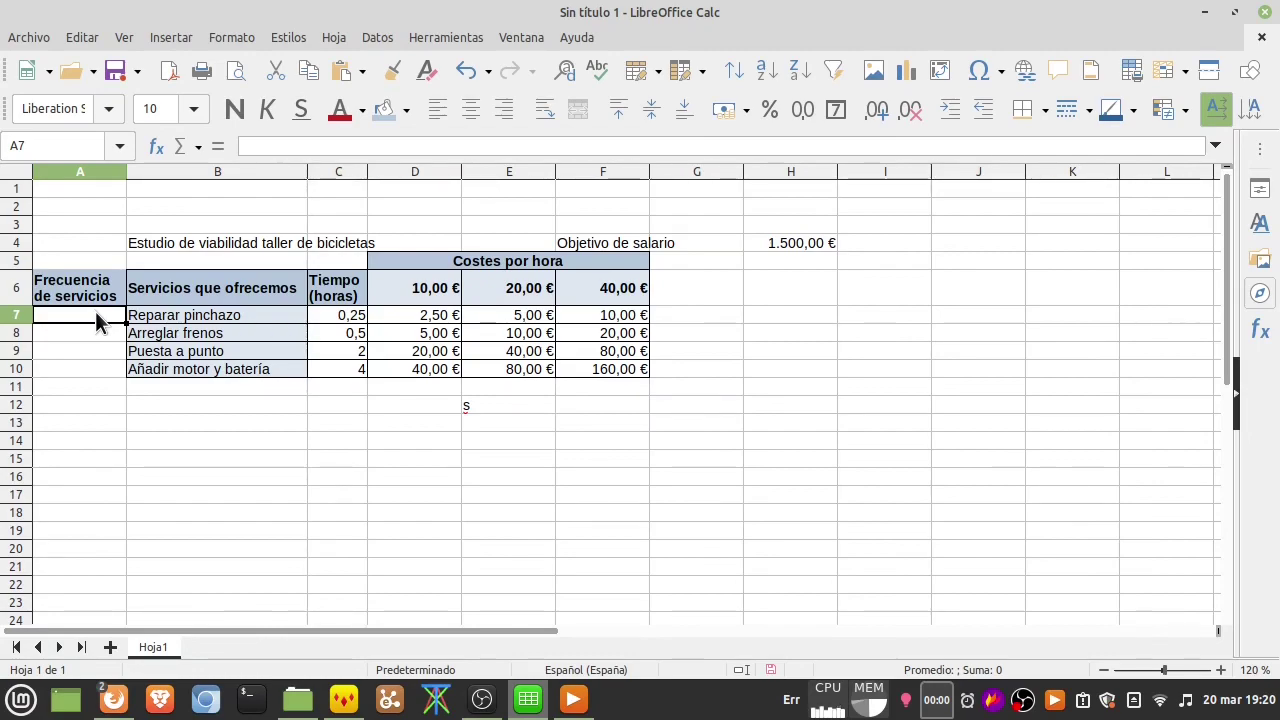
text(12)
key(Return)
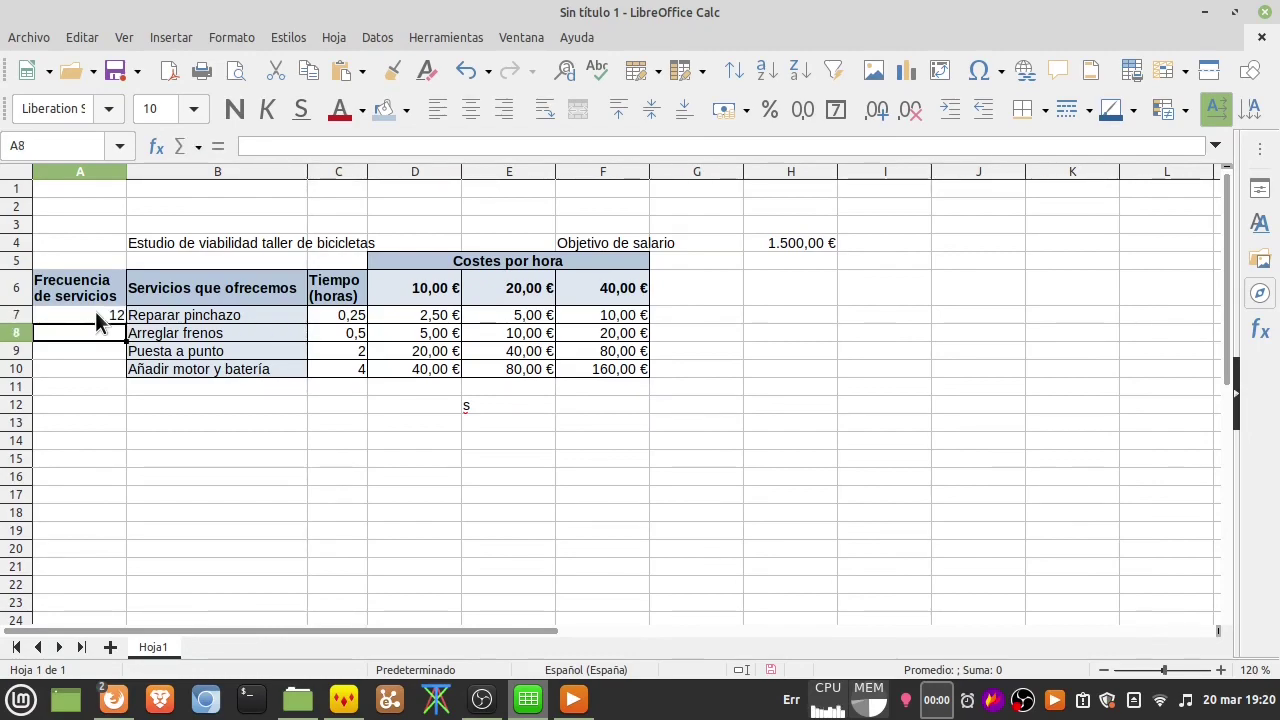
text(5)
key(Return)
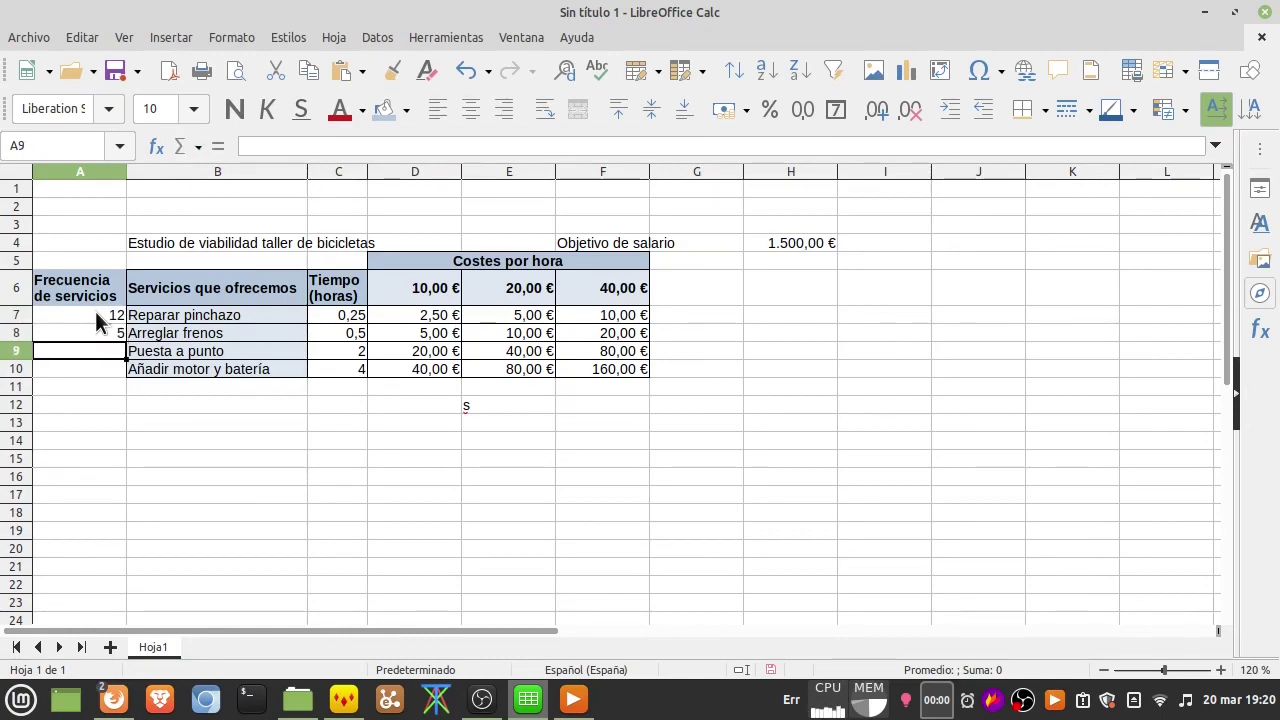
text(4)
key(Return)
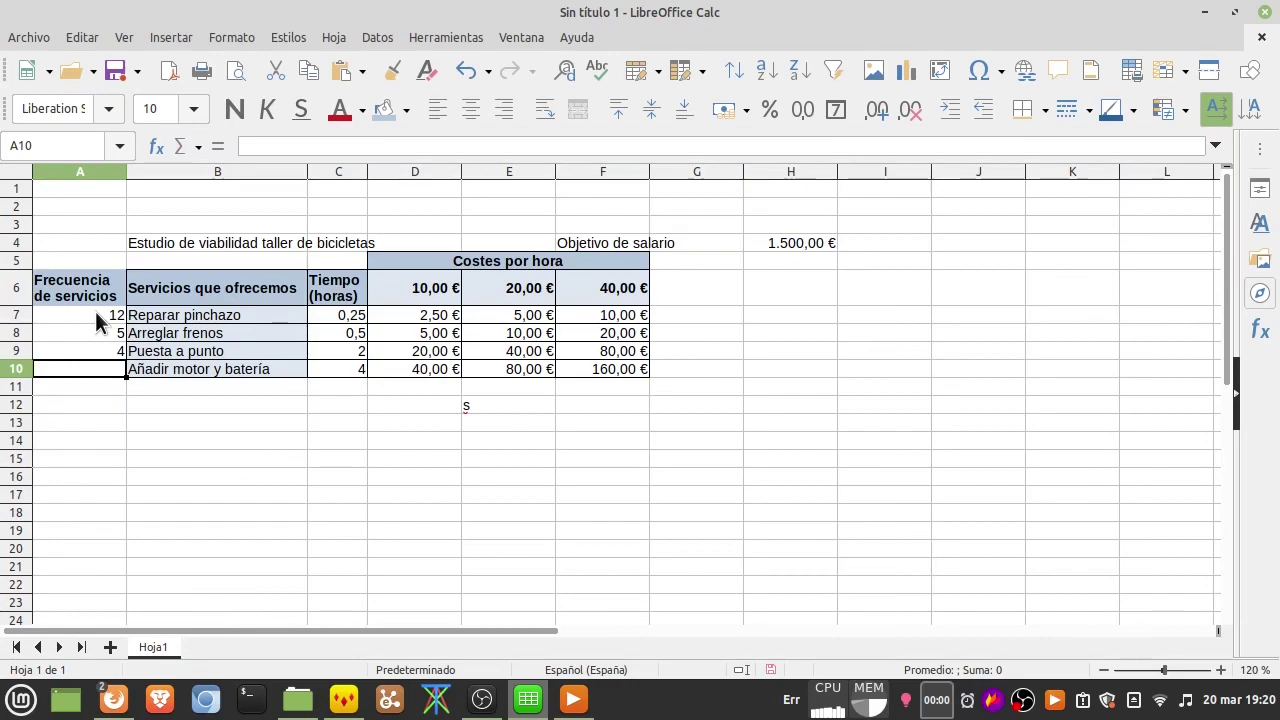
text(1)
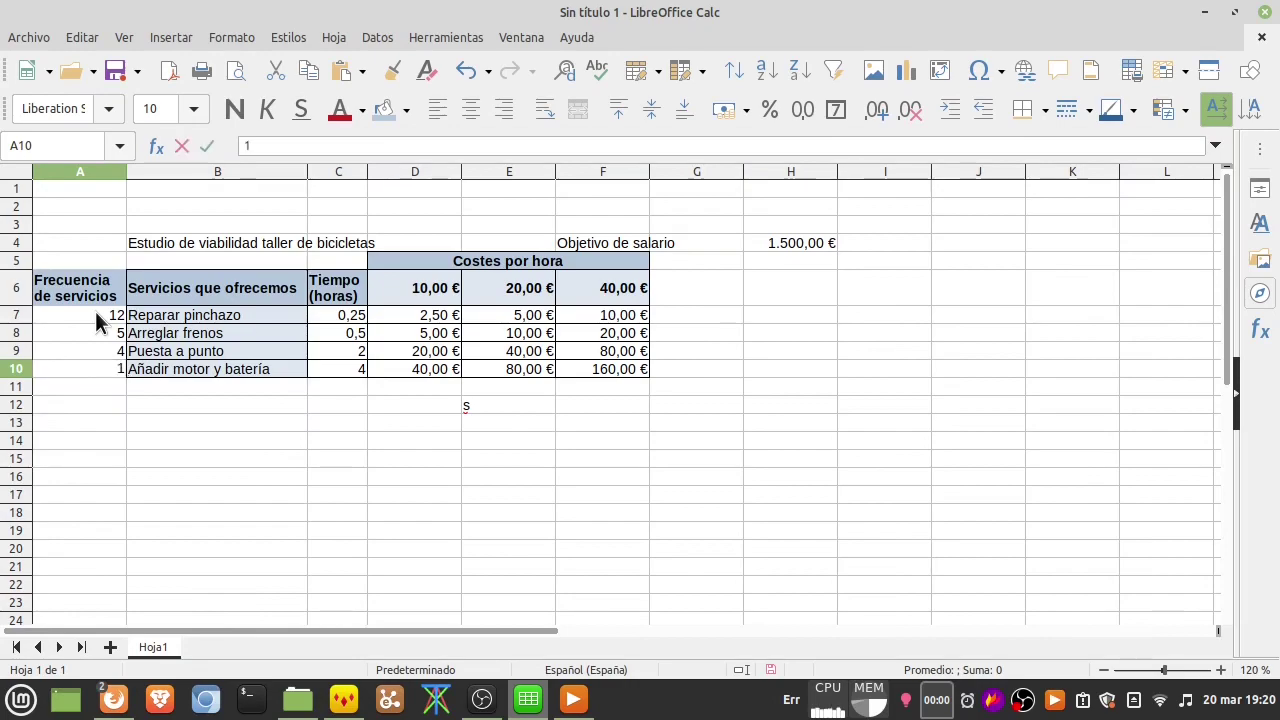
key(Return)
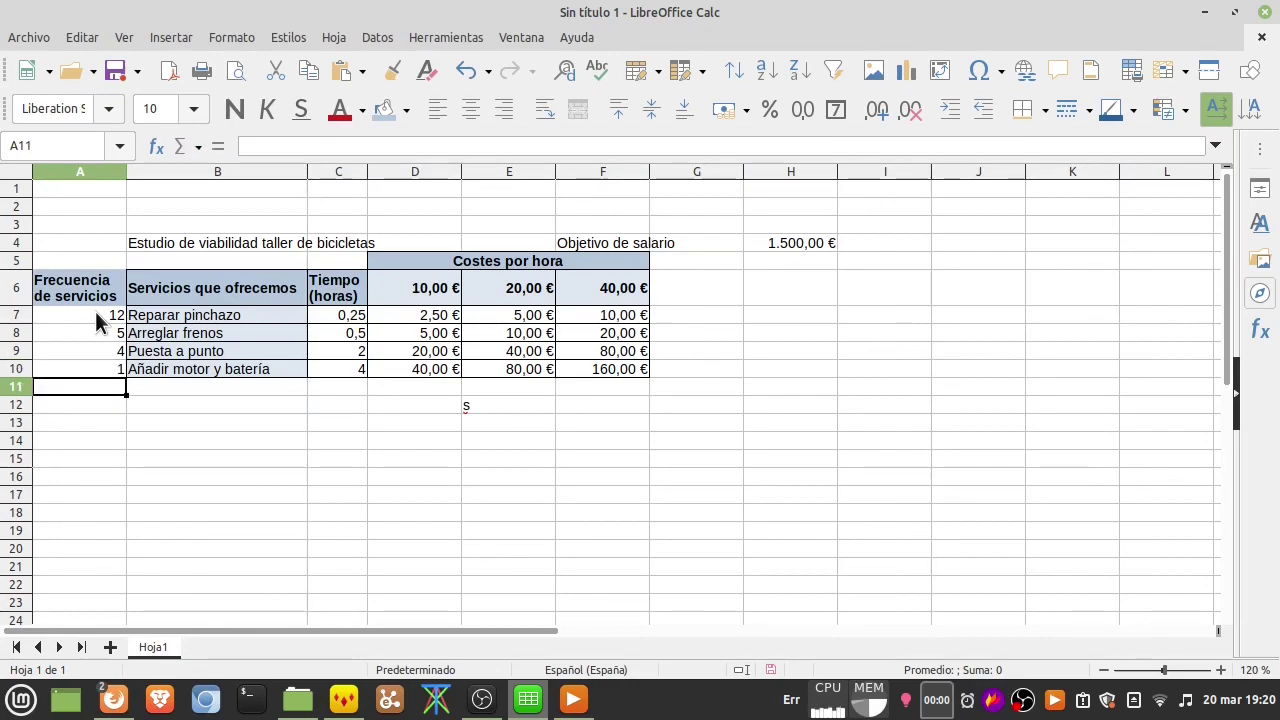
Apply outer and inner borders to the frequency column A6:A10.
click(99, 290)
shift+click(105, 362)
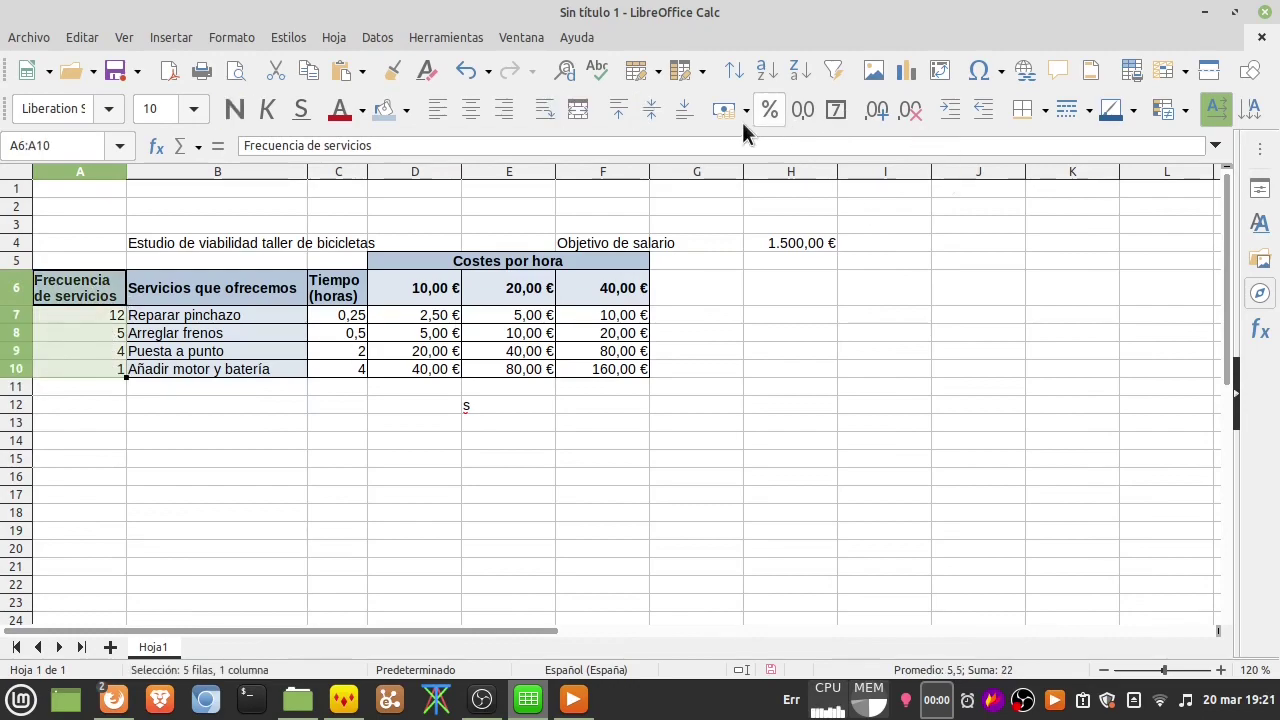
click(1042, 111)
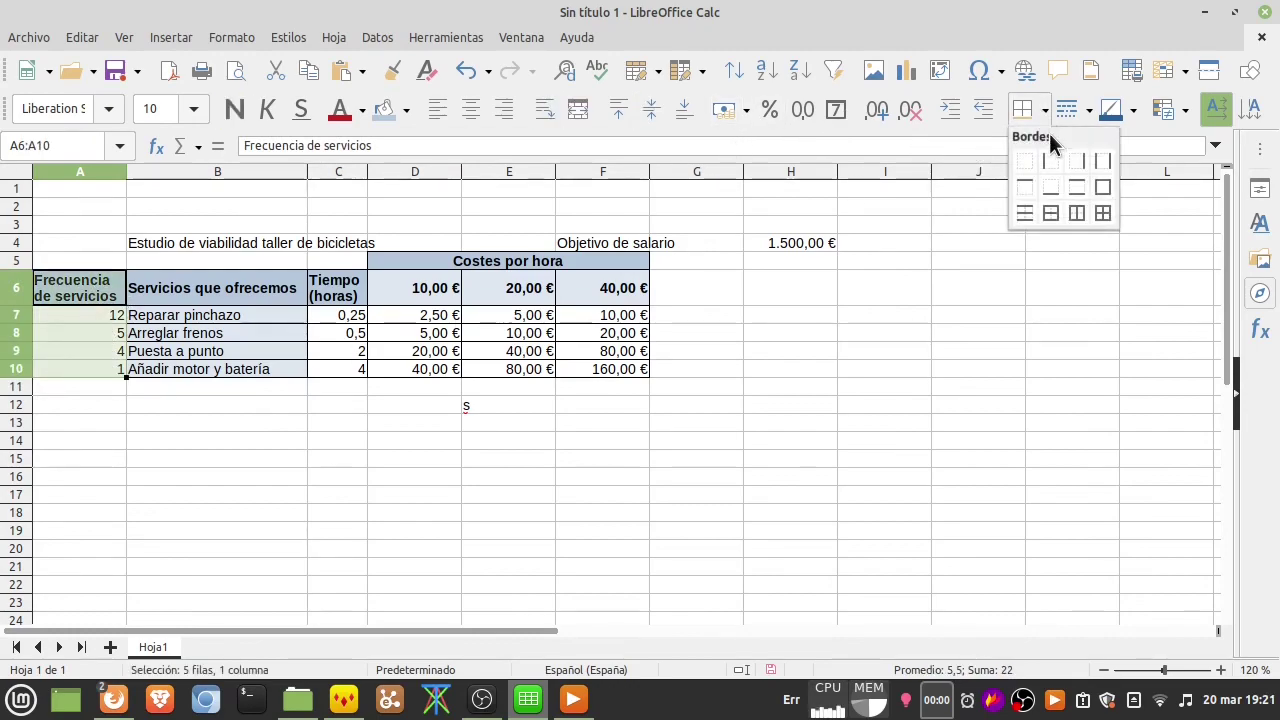
click(1102, 208)
click(393, 465)
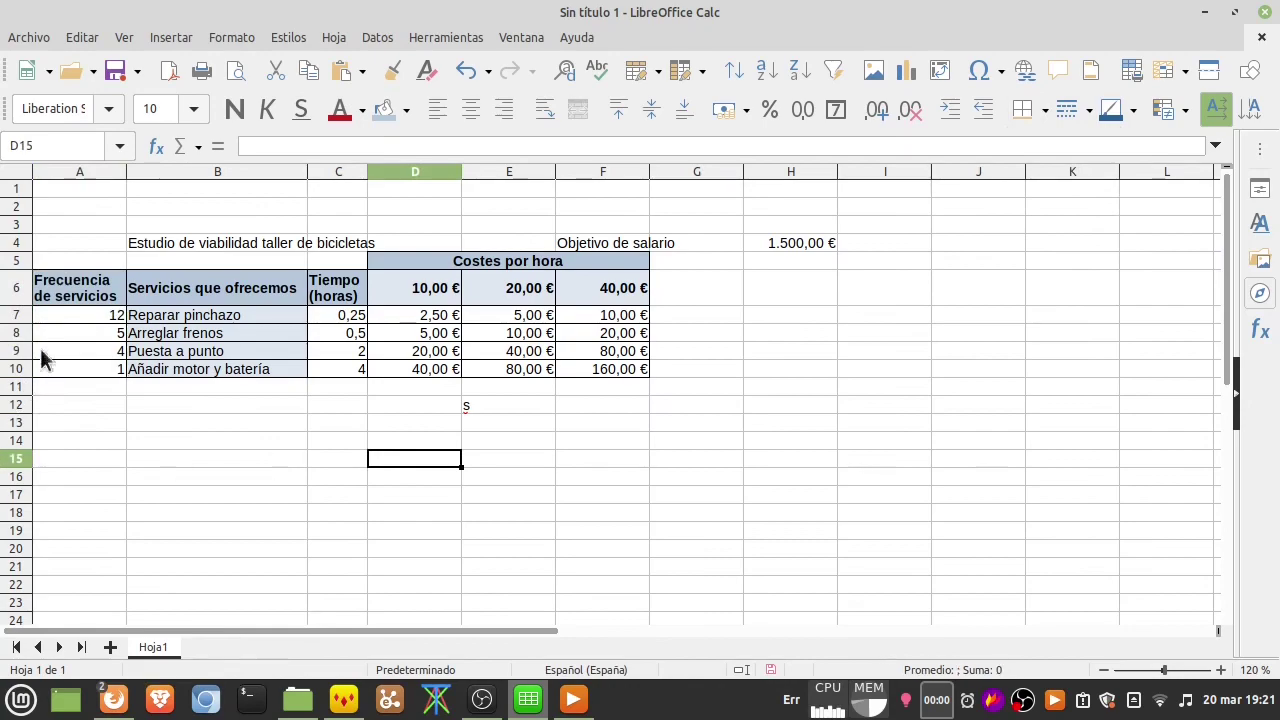
Extend the A6 header to read Frecuencia de servicios (por semana).
double_click(110, 298)
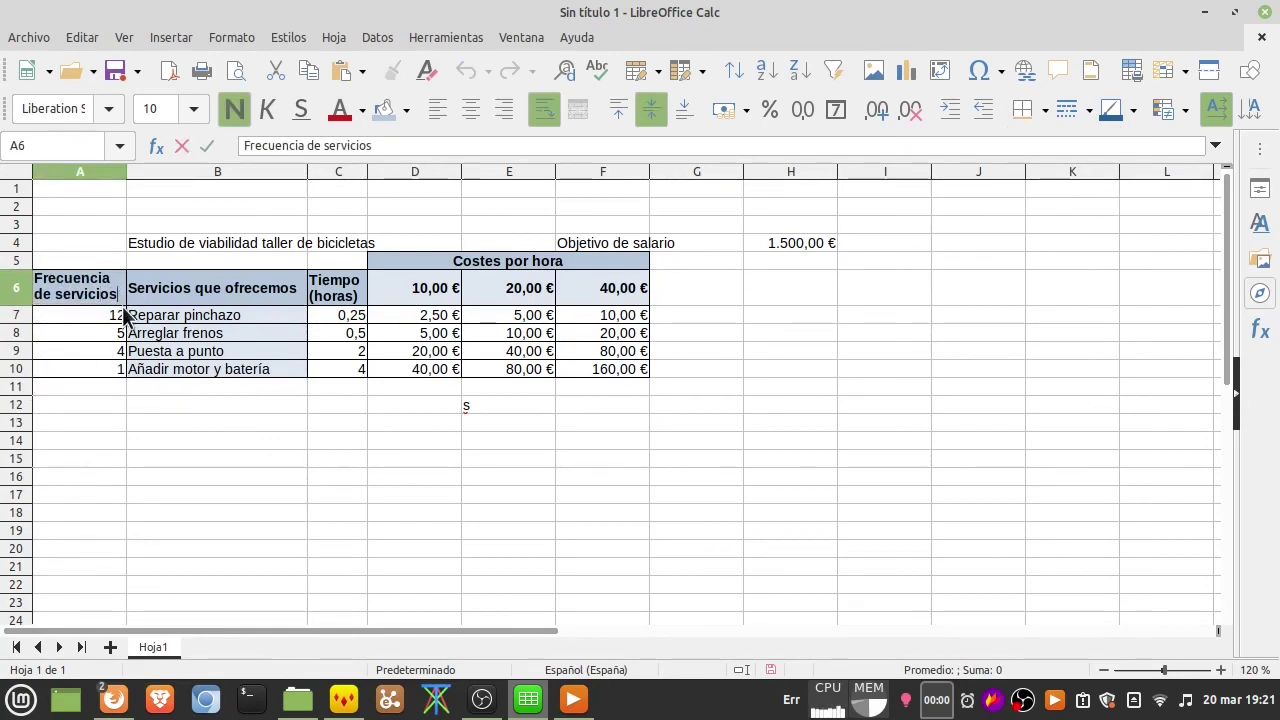
text(()
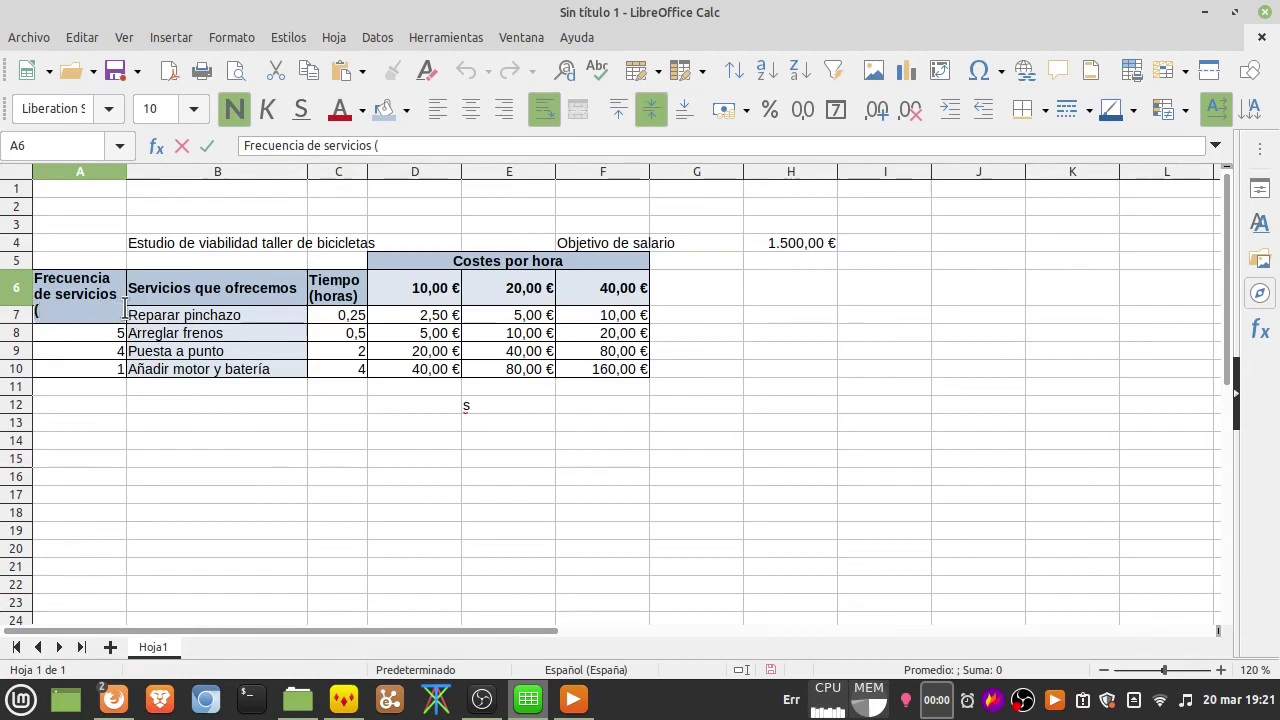
text(por semana)
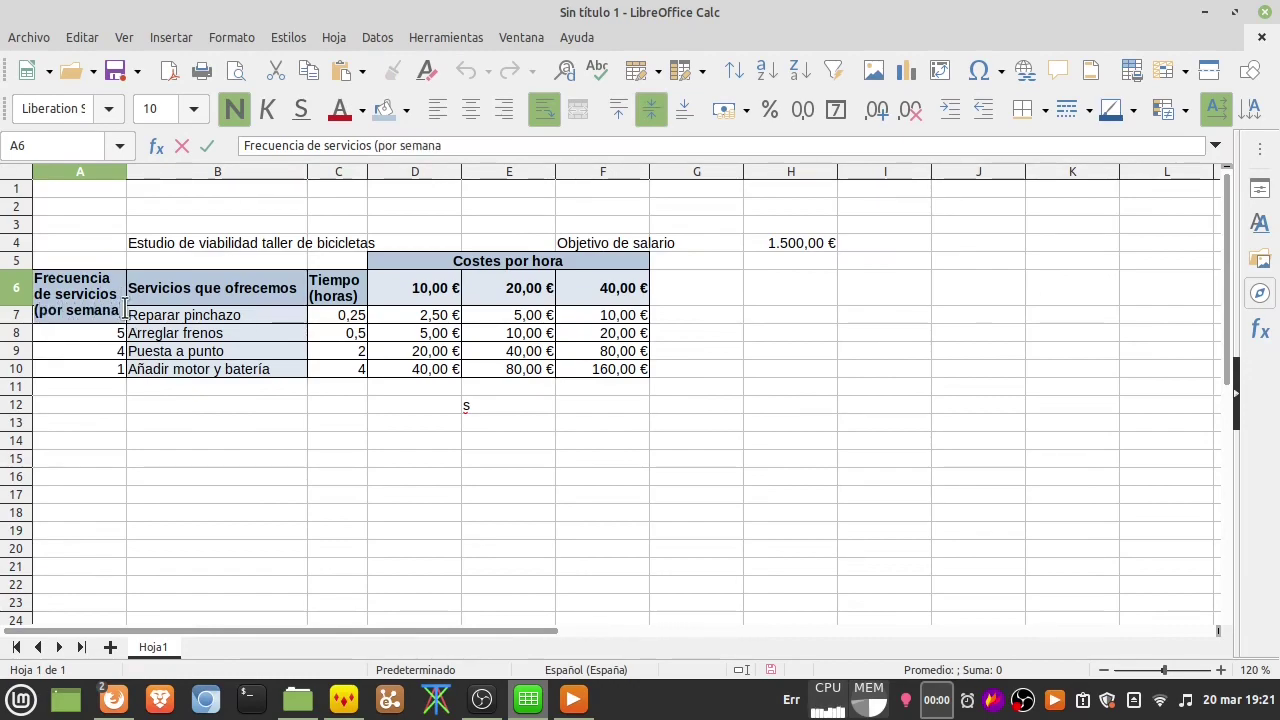
text())
key(Return)
click(318, 460)
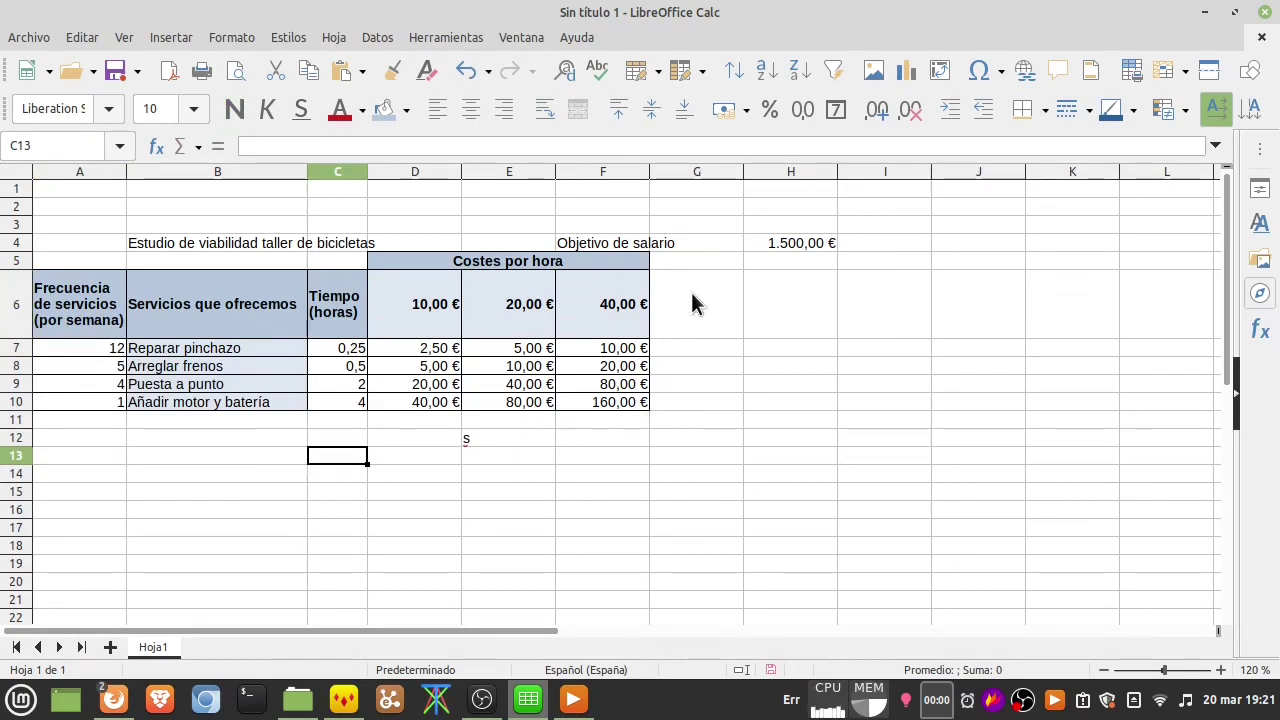
Enter the heading Ingresos por semana de servicios in H5, leaving G5 empty.
click(721, 262)
text(mg)
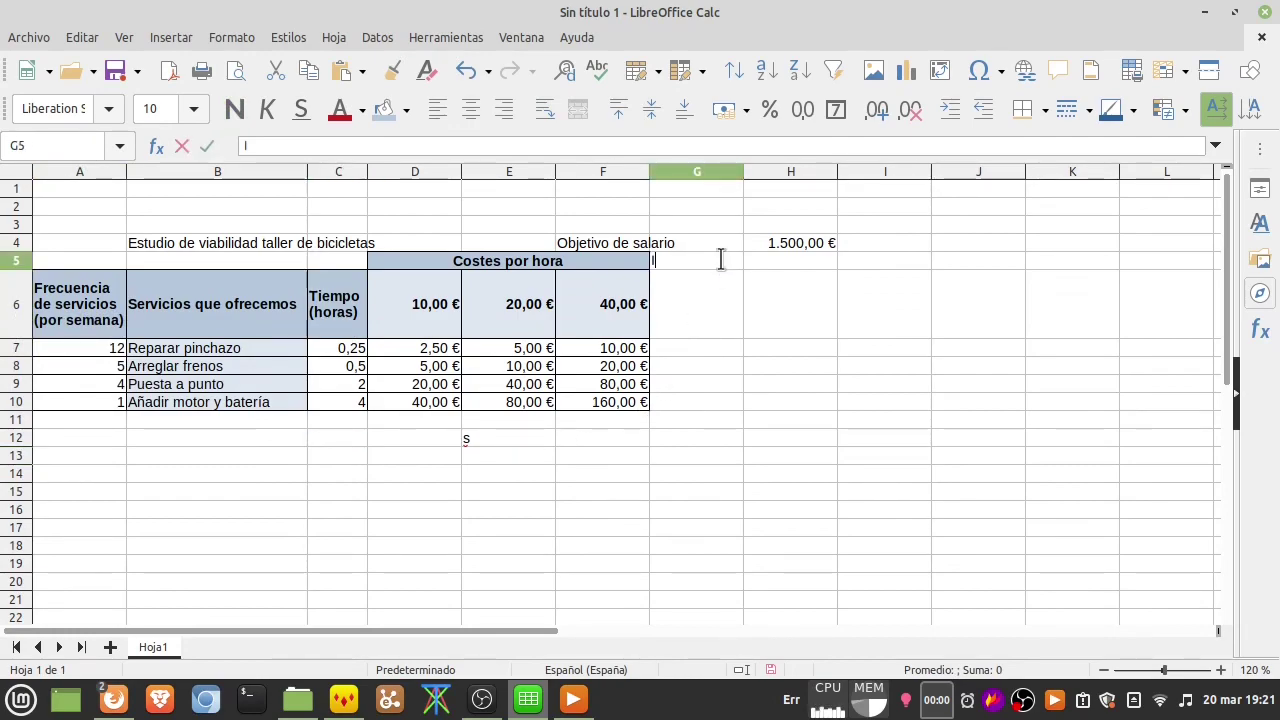
key(BackSpace)
key(BackSpace)
key(Tab)
text(Ing)
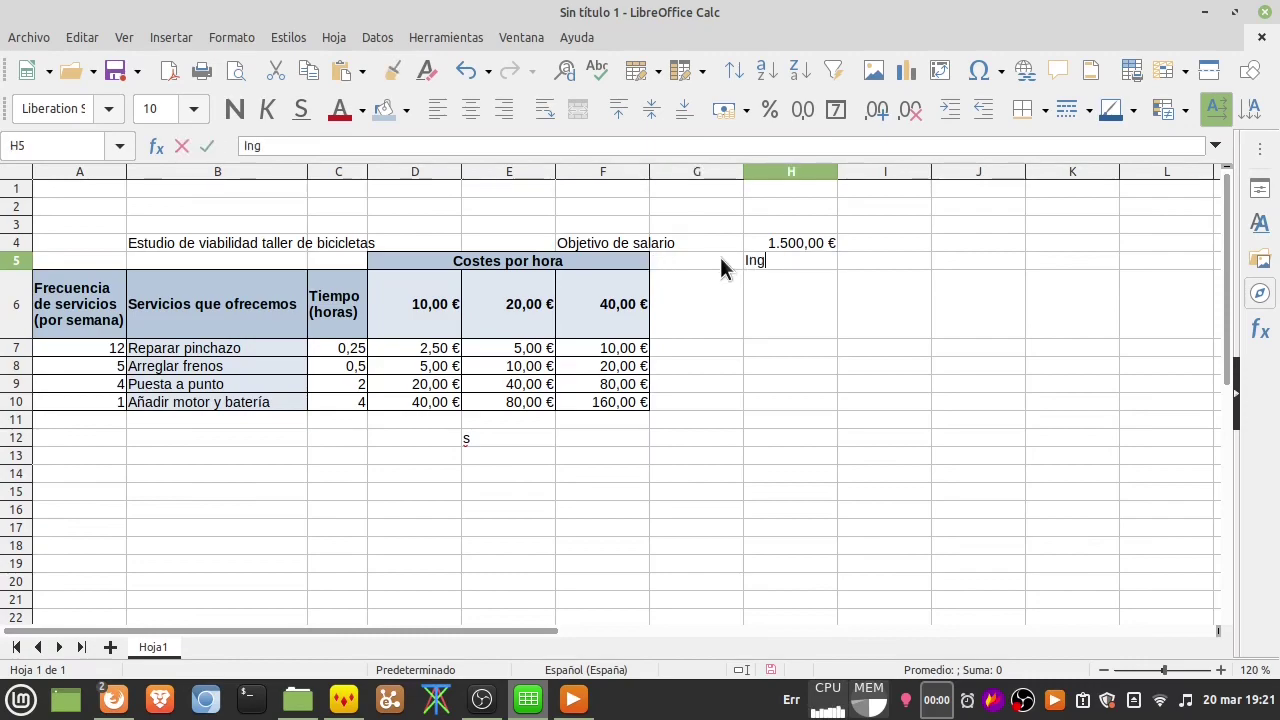
text(resos por s)
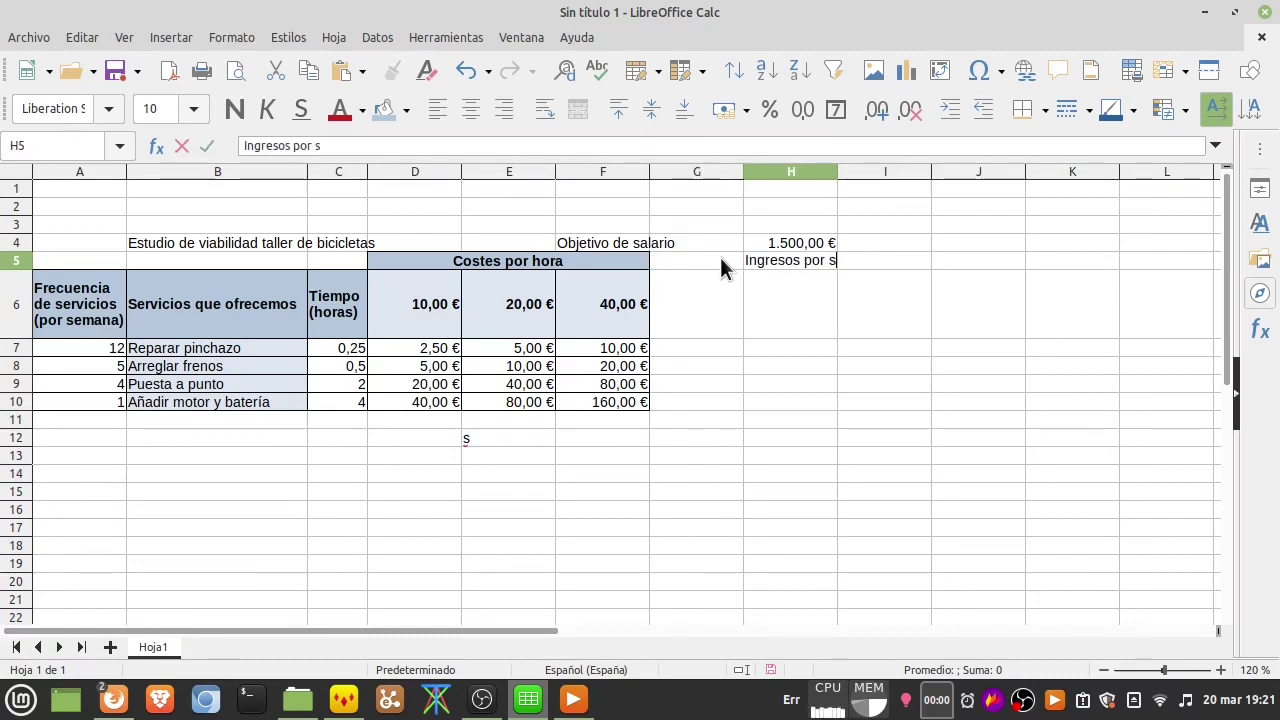
text(emana de servicios)
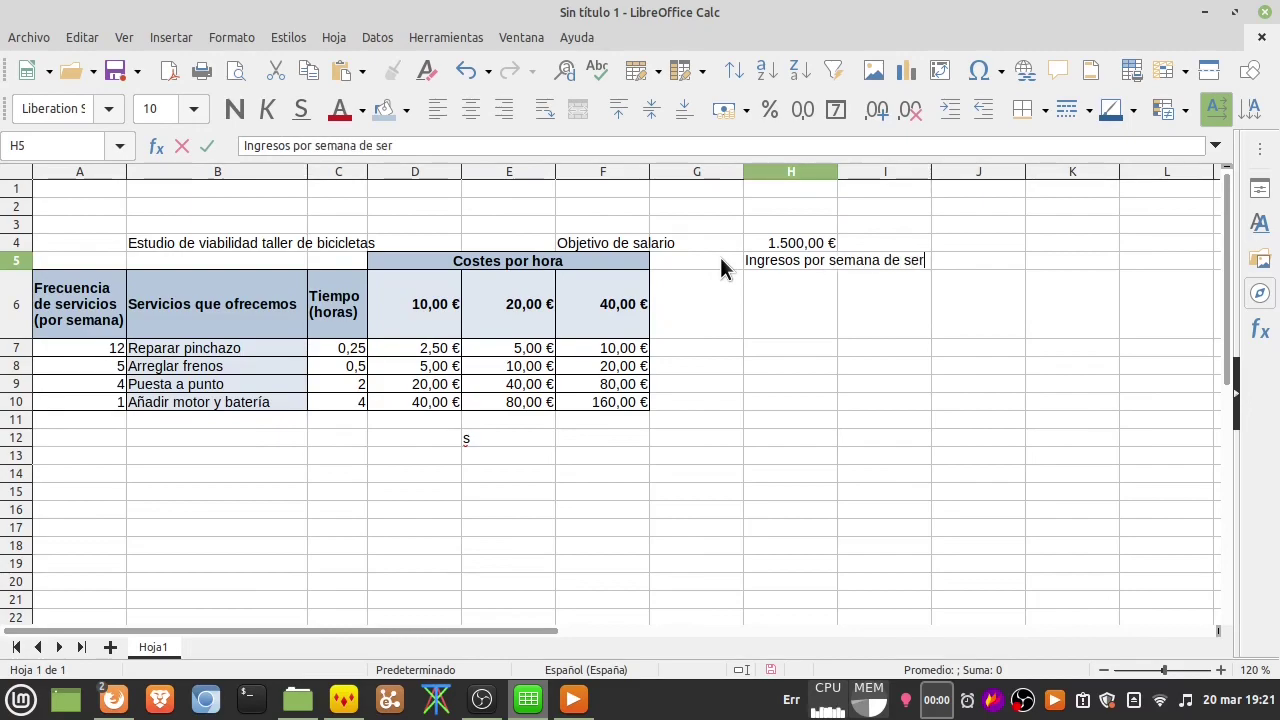
key(Return)
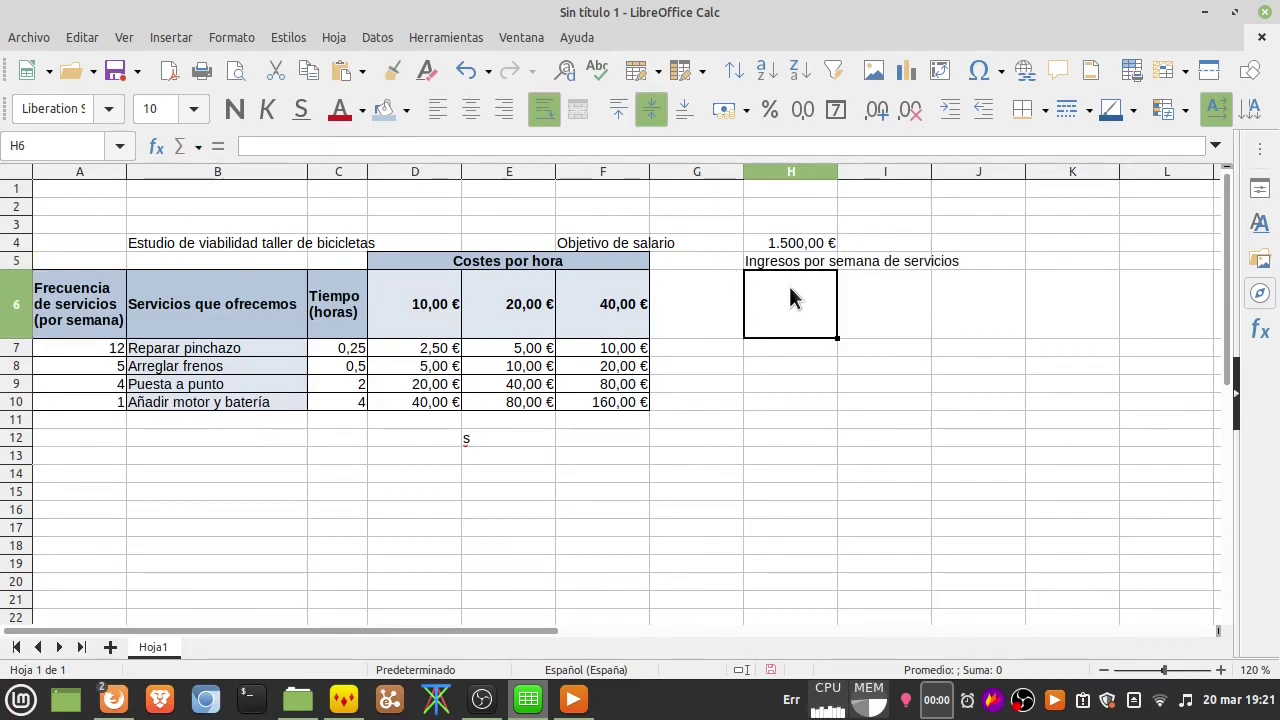
click(803, 258)
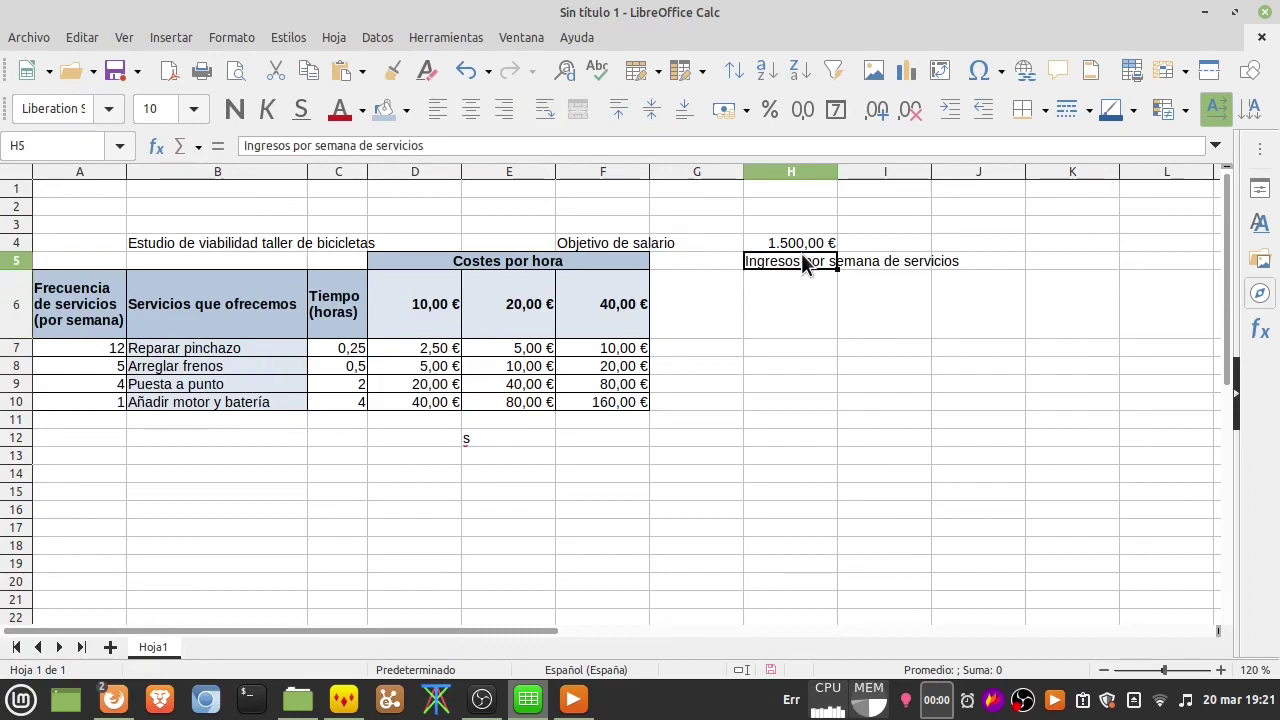
Enter the formula =D7*A7 in H7 to calculate the weekly income from Reparar pinchazo at the first hourly rate.
click(800, 348)
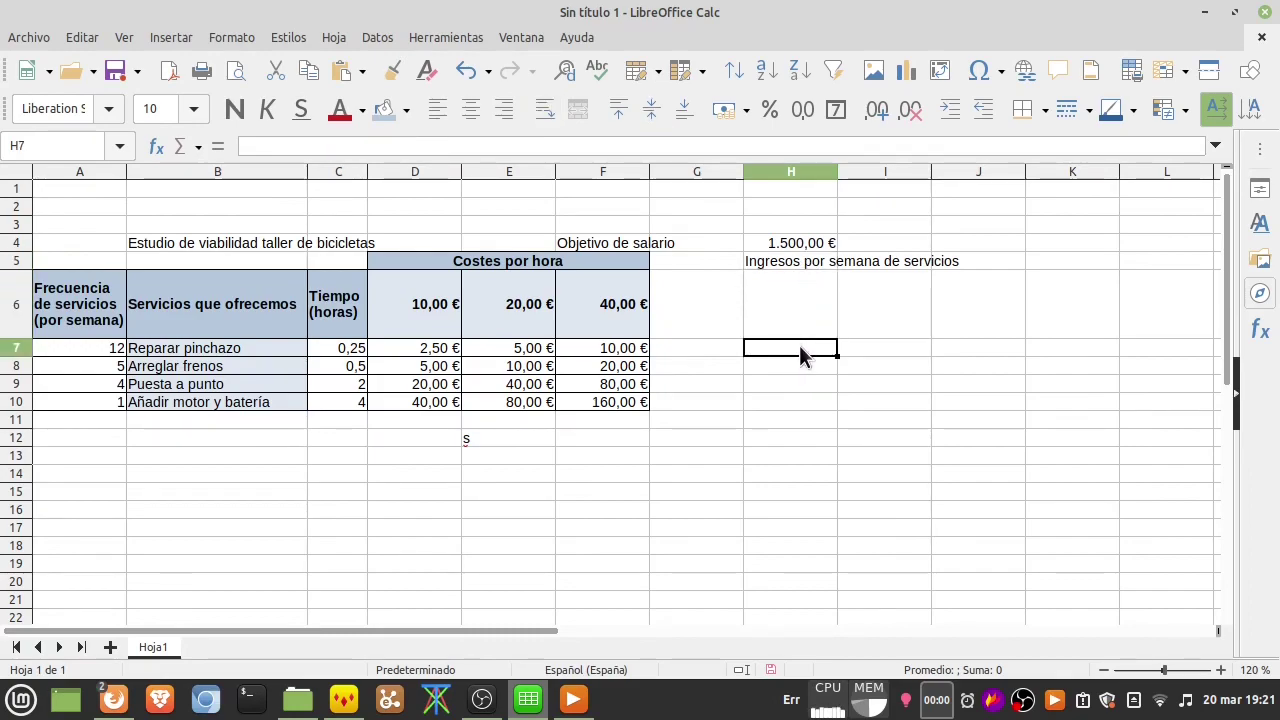
text(=)
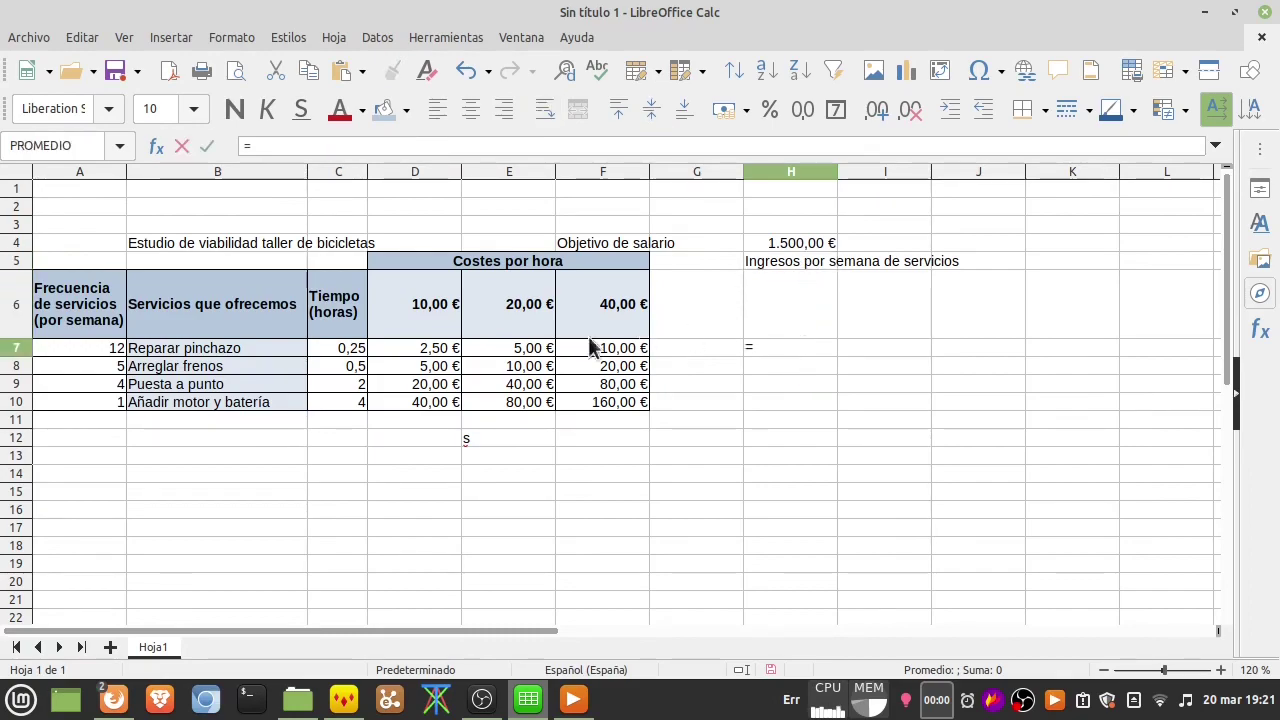
click(423, 341)
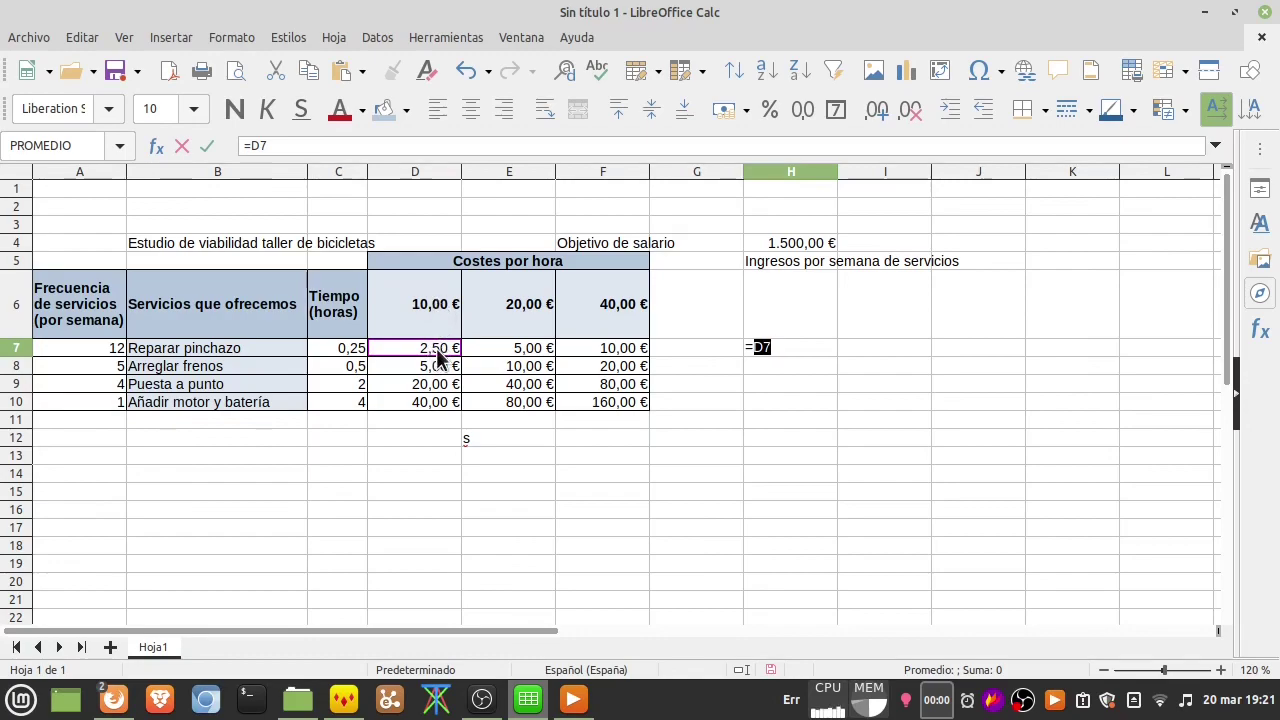
click(792, 347)
text(*)
click(92, 346)
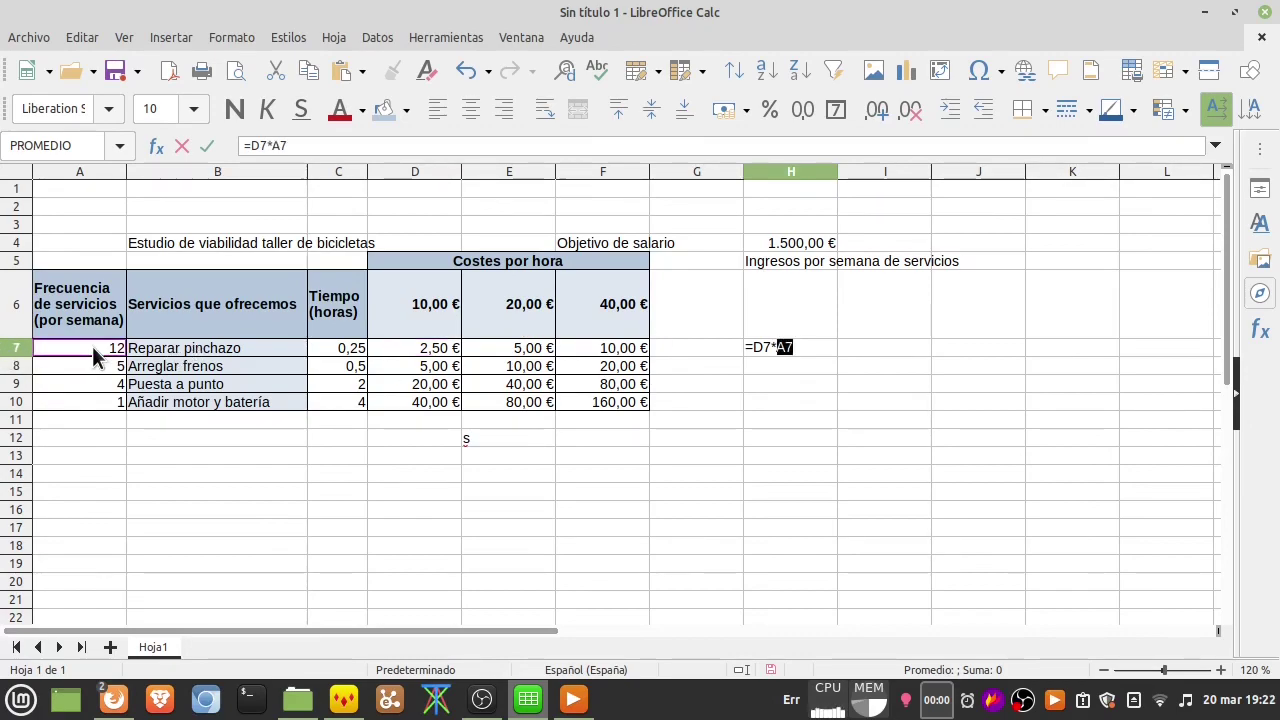
key(Return)
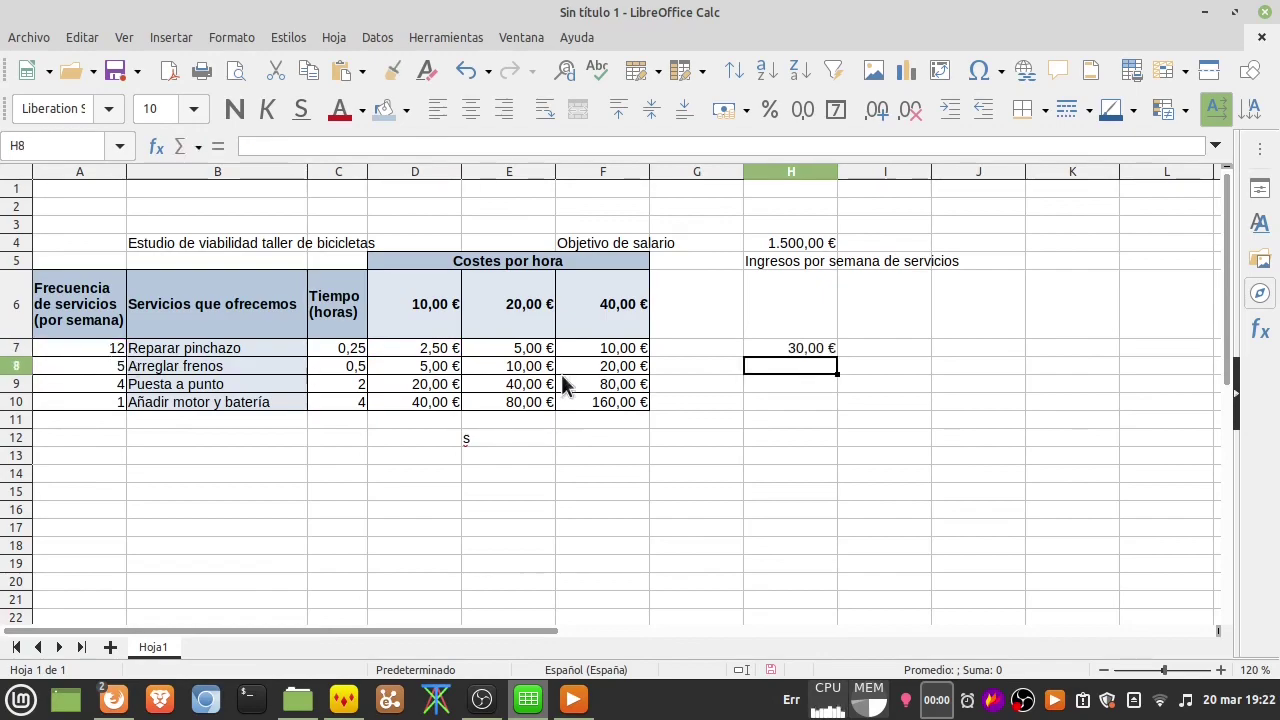